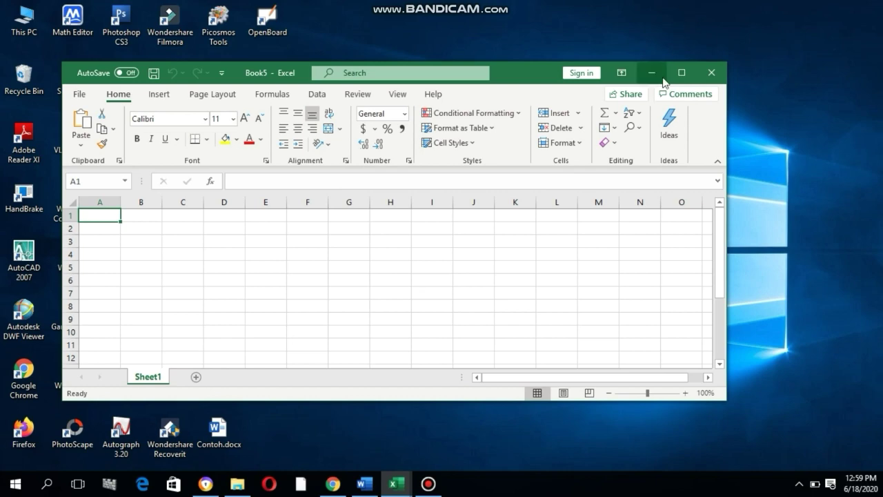
Enter the table headings No in cell B3 and Kelas Eksperimen in cell C3 of the empty sheet
click(681, 73)
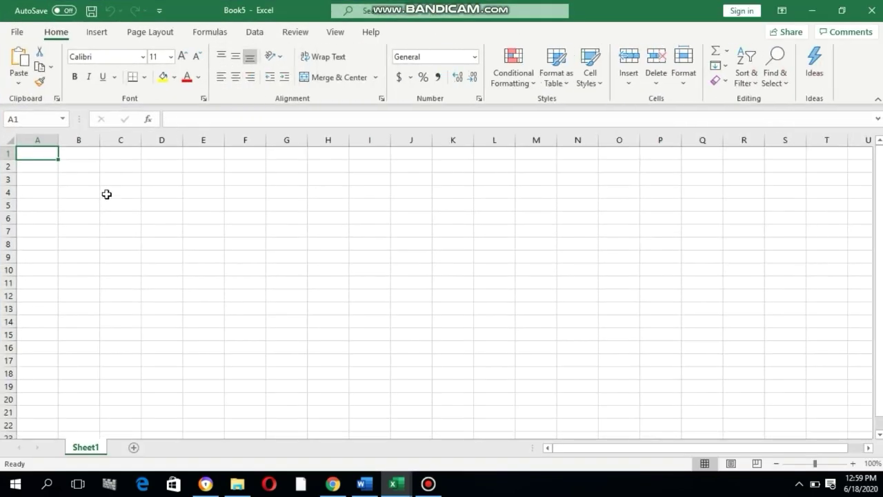
click(69, 182)
text(No)
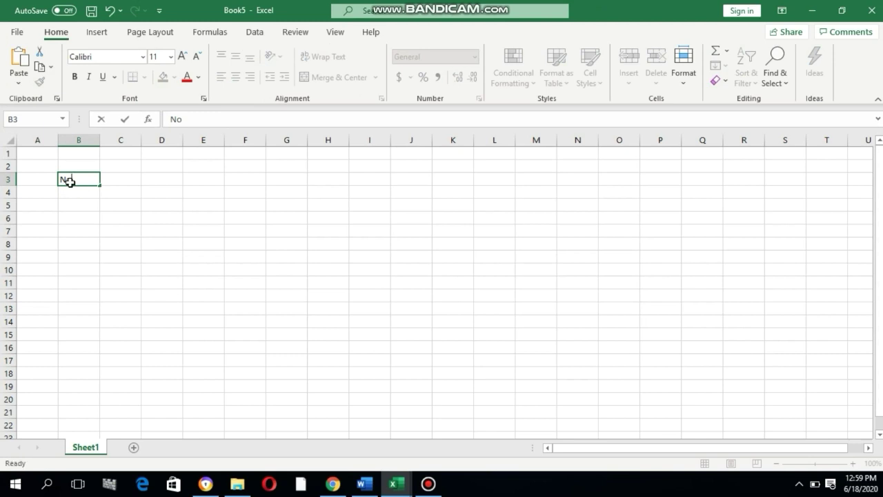
key(Tab)
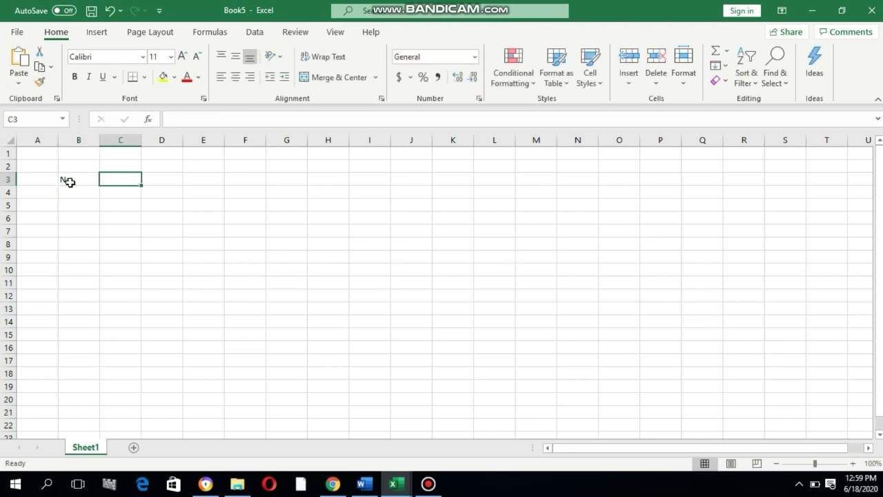
text(Kelas Eksperimen)
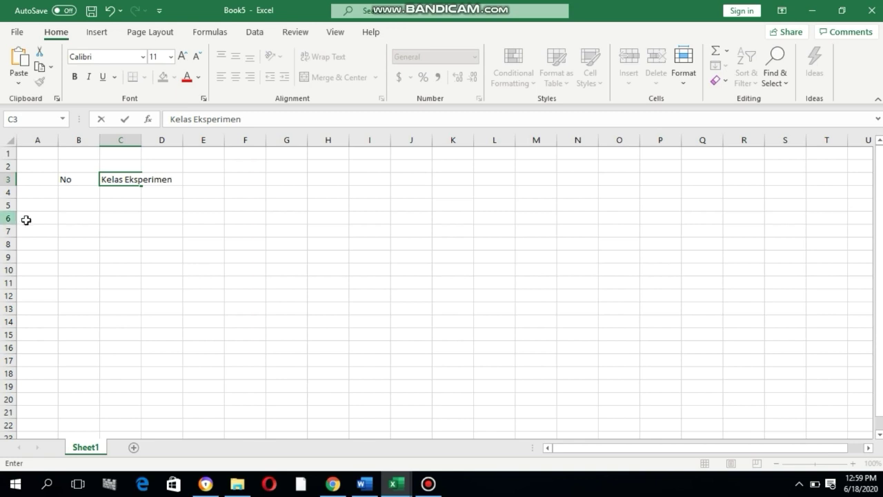
click(187, 231)
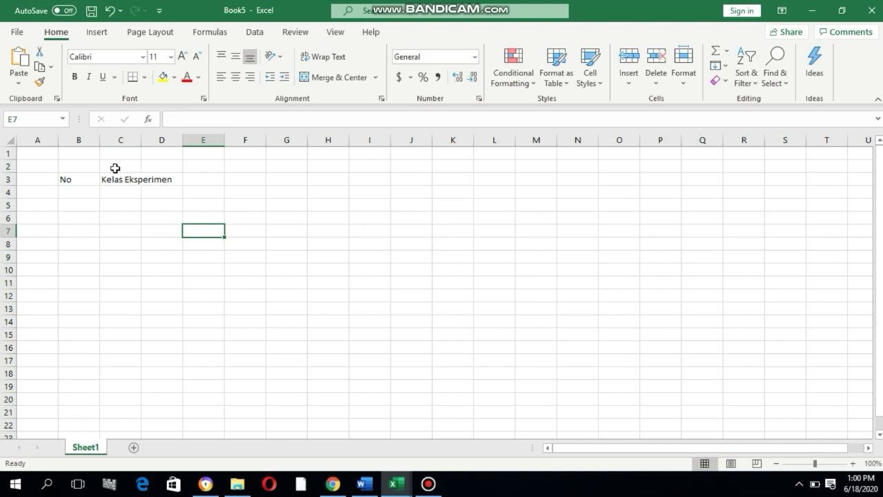
Enter the subheadings Pretes, postes and Ngain in cells C4, D4 and E4 under Kelas Eksperimen
click(118, 182)
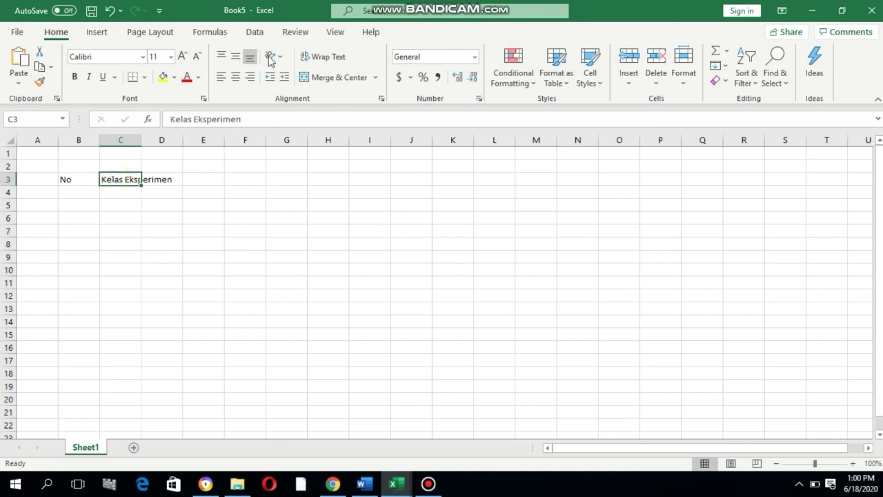
click(118, 191)
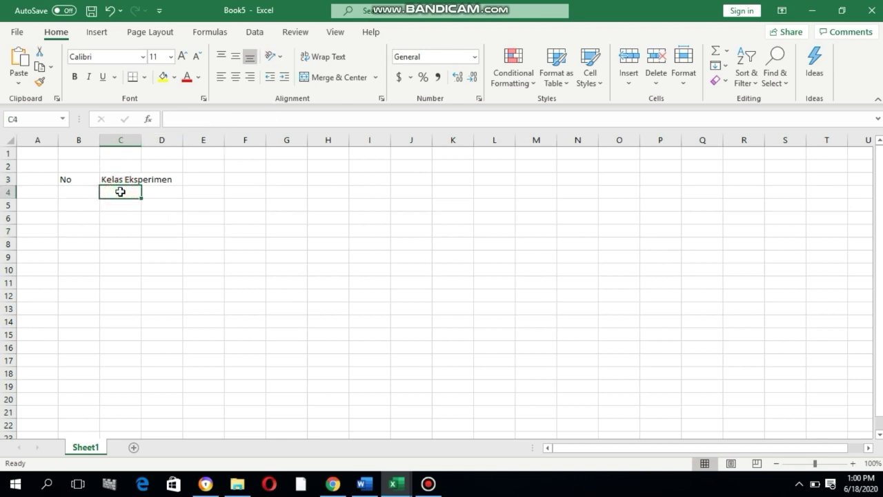
text(P)
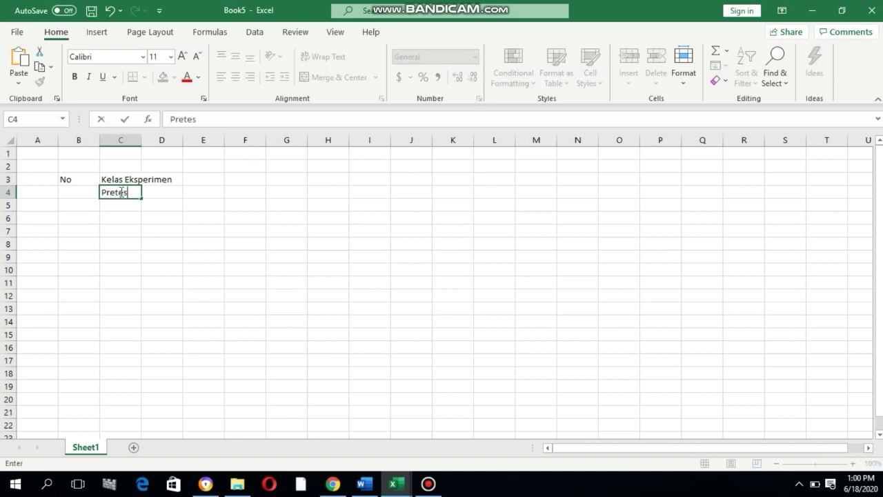
text(retes)
key(Tab)
text(p)
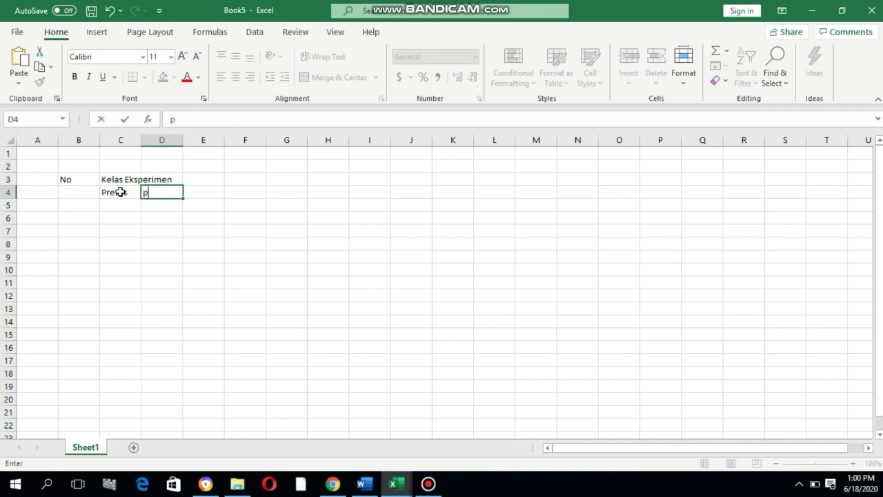
text(ostes)
key(Tab)
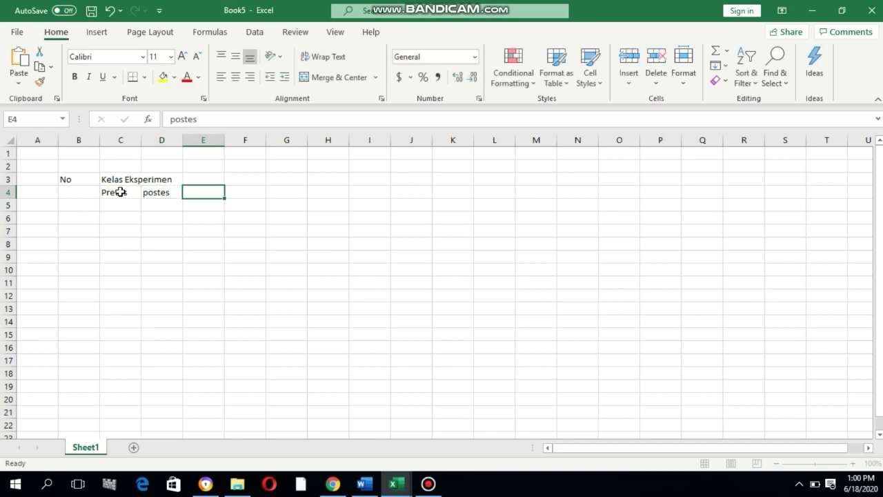
text(Ngain)
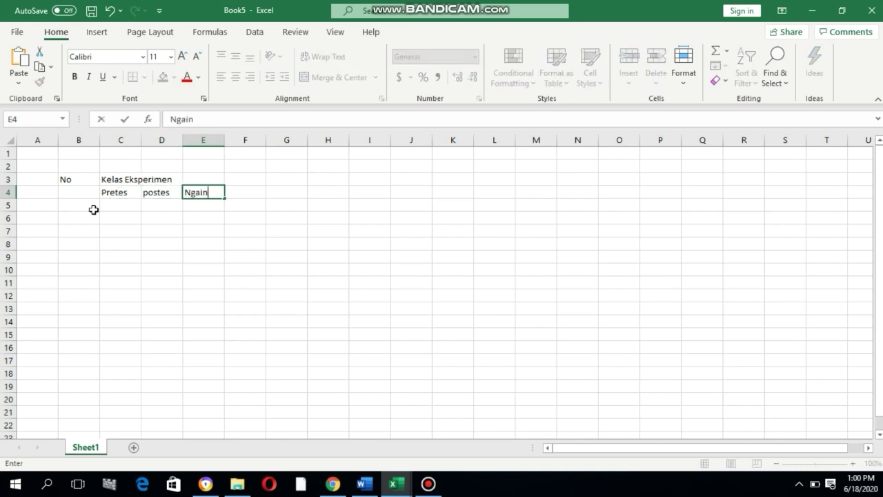
Enter the heading Kode Kelas in cell F3
click(247, 178)
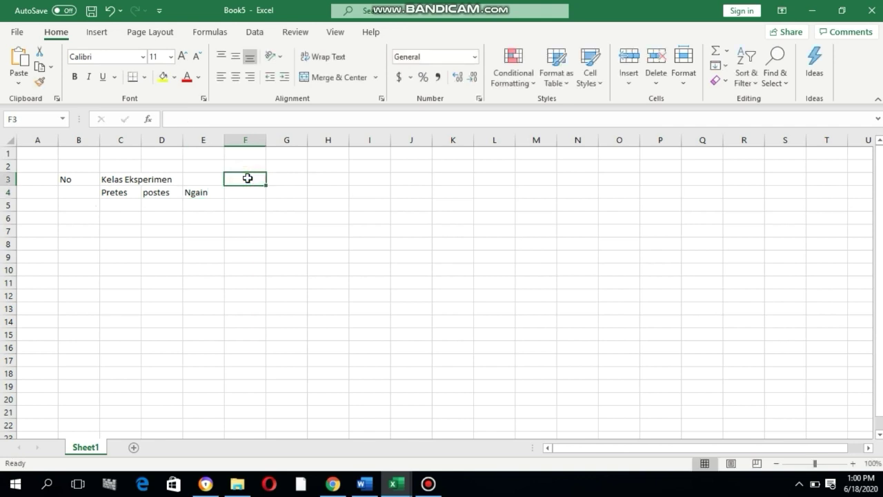
text(Kode Kelas)
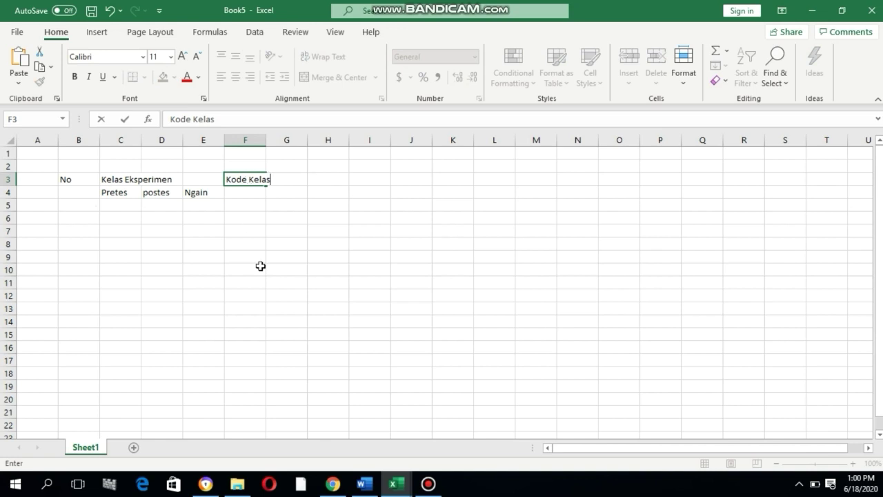
click(309, 311)
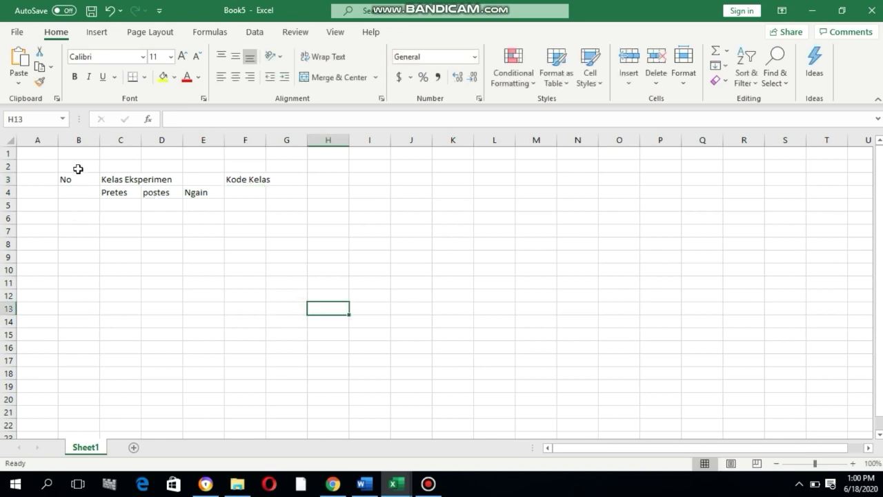
Merge and center the heading cells C3:E3 for Kelas Eksperimen, F3:F4 for Kode Kelas and B3:B4 for No
drag(78, 177, 76, 191)
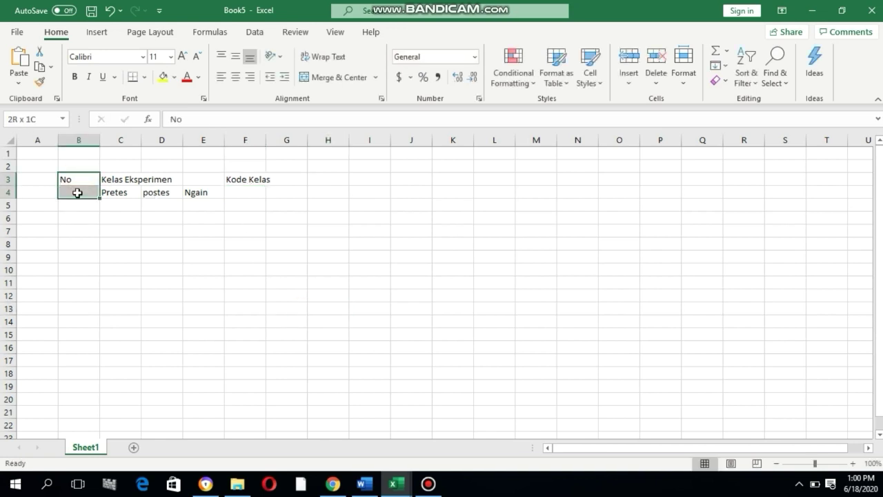
drag(118, 177, 199, 178)
click(334, 75)
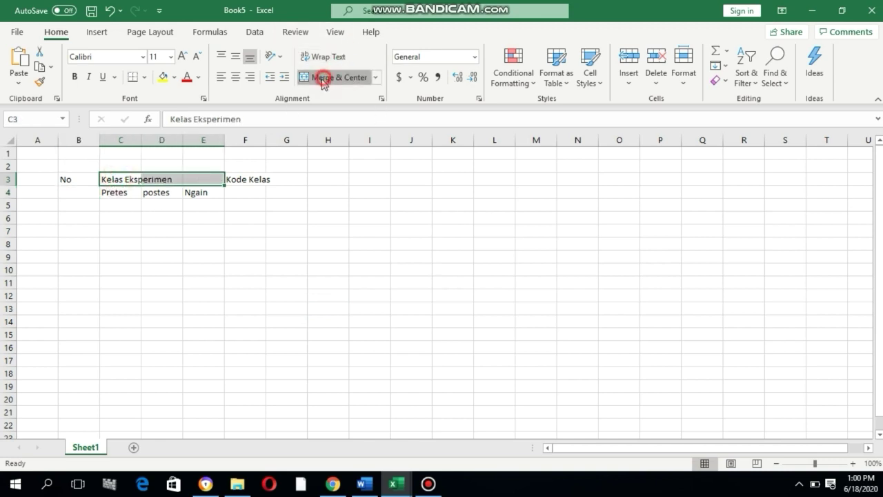
drag(250, 177, 246, 189)
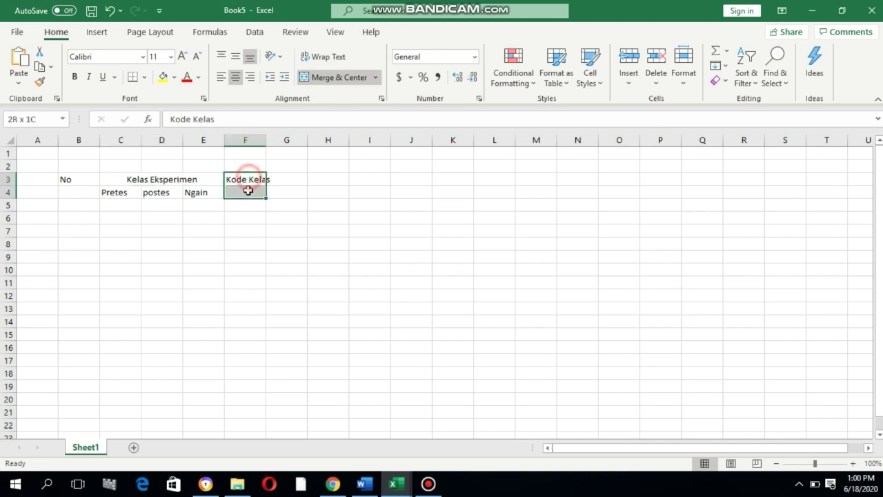
click(322, 77)
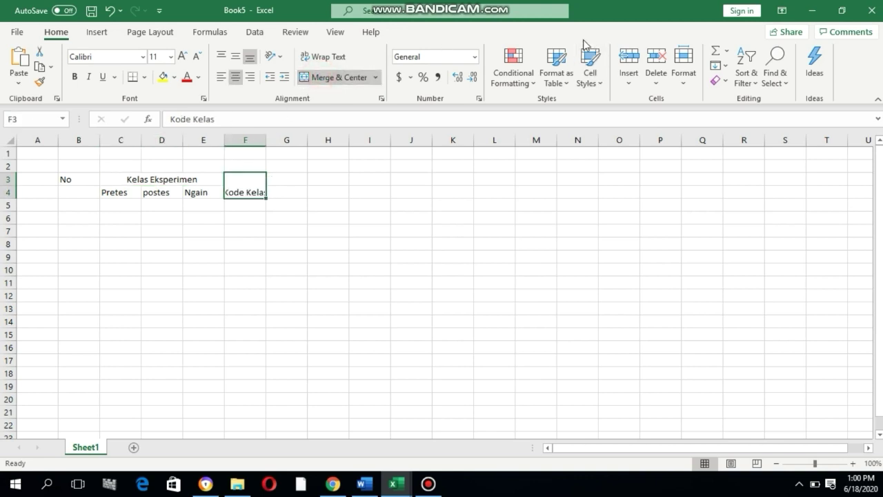
mouse_move(78, 176)
mouse_down()
mouse_move(74, 204)
mouse_move(82, 192)
mouse_up()
click(331, 77)
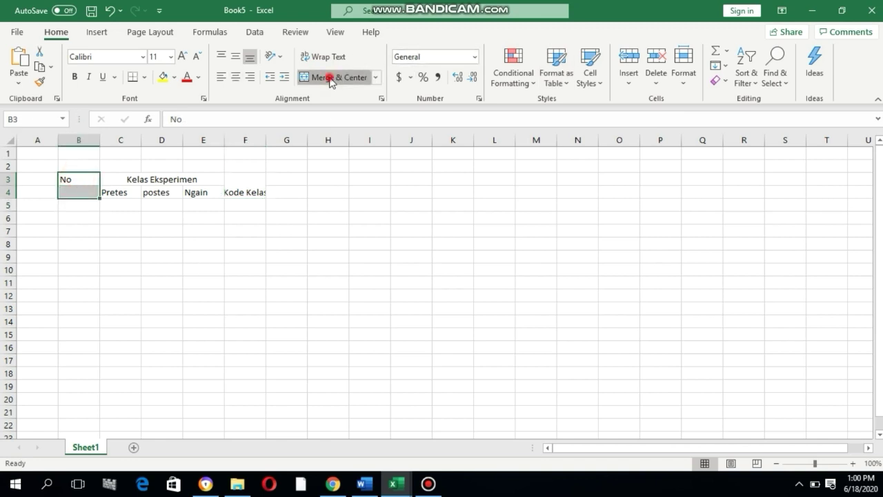
click(156, 222)
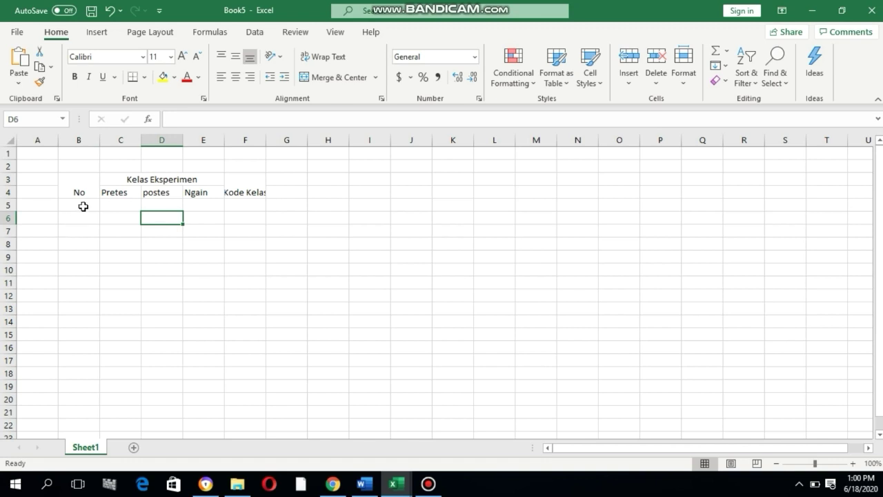
Enter the first row numbers 1 and 2 in cells B5 and B6 below the No heading
click(83, 207)
text(1)
key(Return)
text(2)
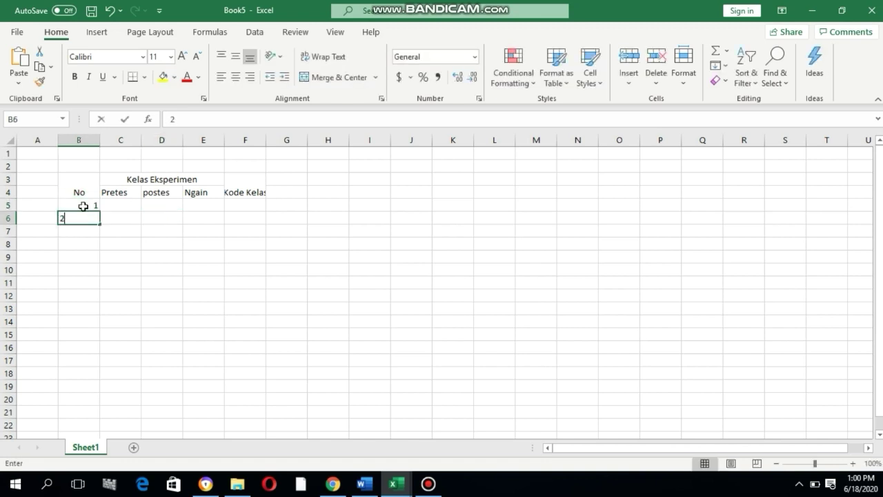
key(Return)
Extend the number series from B5:B6 down the No column to 40 in cell B44
click(90, 203)
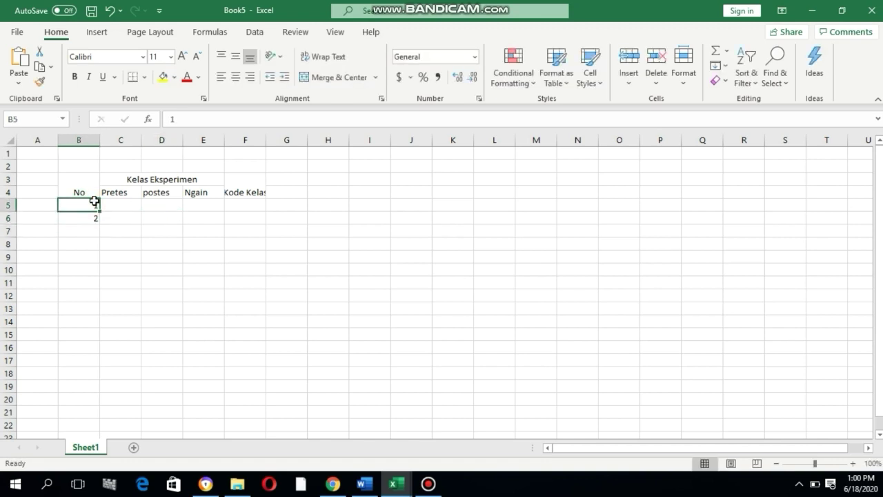
drag(94, 201, 95, 216)
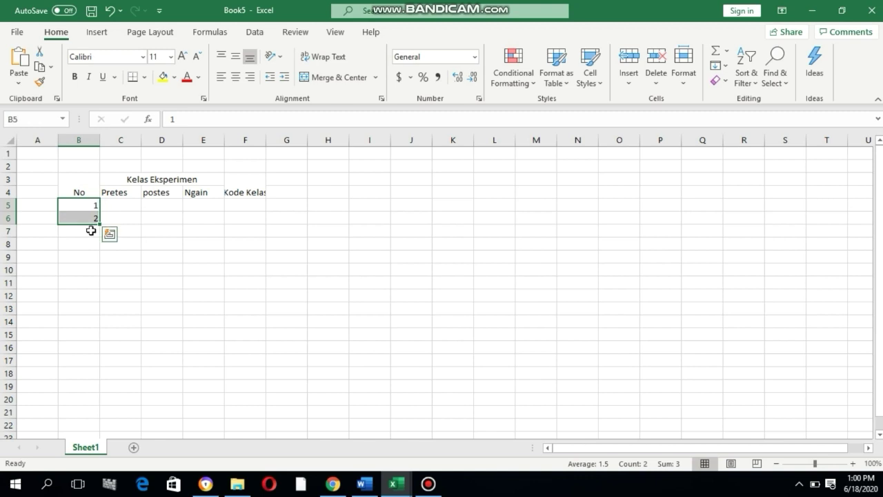
drag(98, 225, 98, 198)
scroll(178, 240, up, 3)
scroll(178, 240, up, 10)
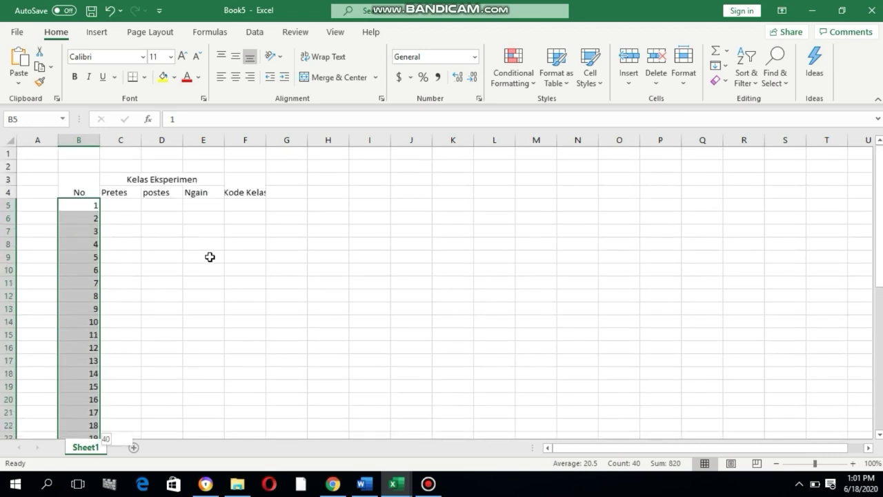
Set the font of the whole table B3:F44 to Times New Roman, size 12
key(shift+Up)
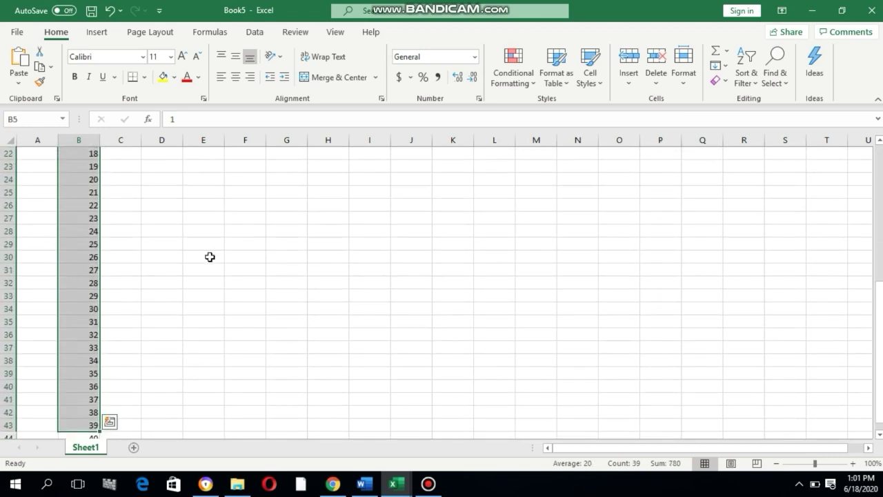
key(ctrl+Up)
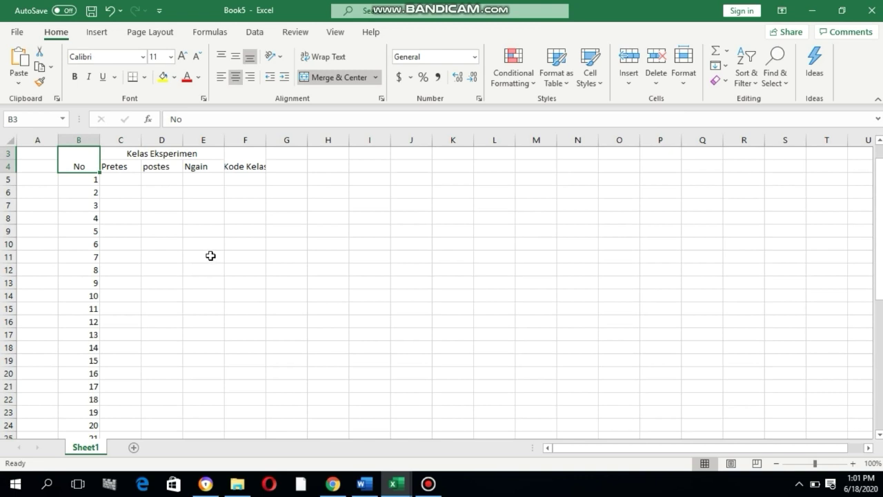
key(shift+Down)
key(shift+Right)
key(shift+Down)
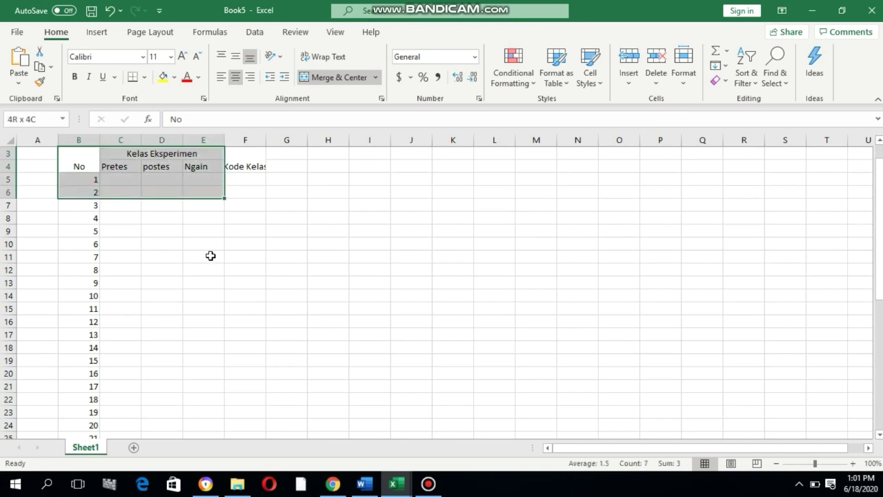
key(shift+Right)
key(shift+Down)
key(shift+Down)
key(shift+Down)
key(shift+Down)
key(shift+Down)
key(shift+Down)
key(shift+Down)
key(shift+Down)
key(shift+Down)
key(shift+Down)
key(shift+Down)
key(shift+Down)
key(shift+Down)
key(shift+Down)
key(shift+Down)
key(shift+Down)
key(shift+Down)
key(shift+Down)
key(shift+Down)
key(shift+Down)
key(shift+Down)
key(shift+Down)
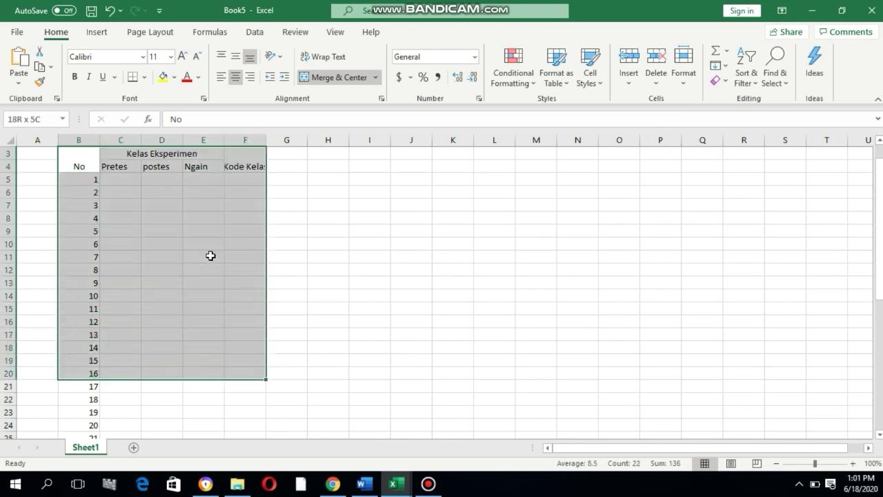
key(shift+Up)
key(shift+Up)
key(shift+Up)
key(shift+Up)
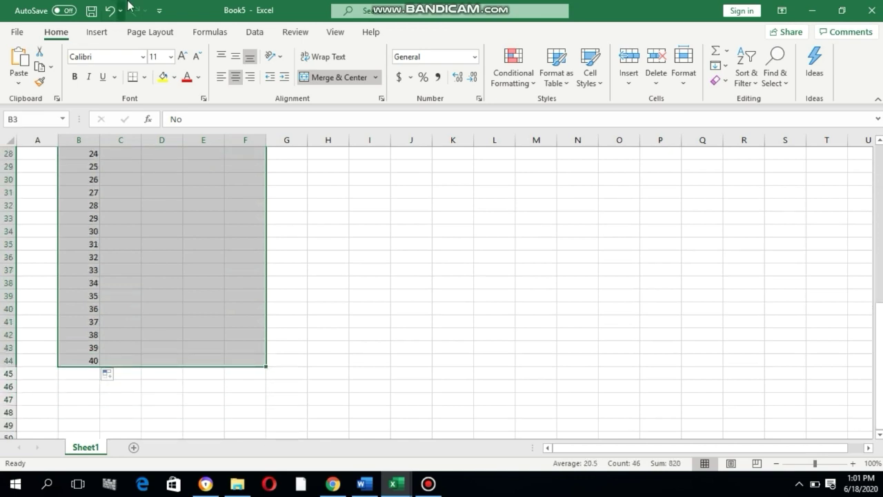
click(142, 56)
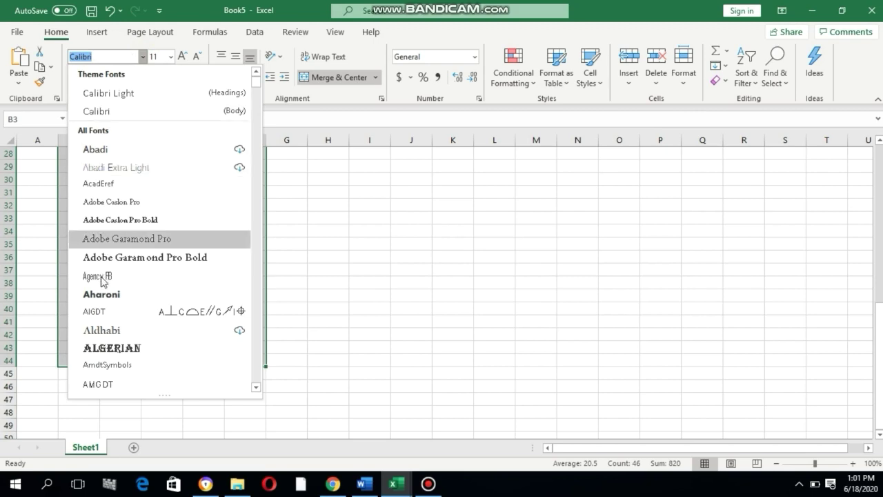
scroll(172, 260, down, 20)
scroll(158, 307, down, 20)
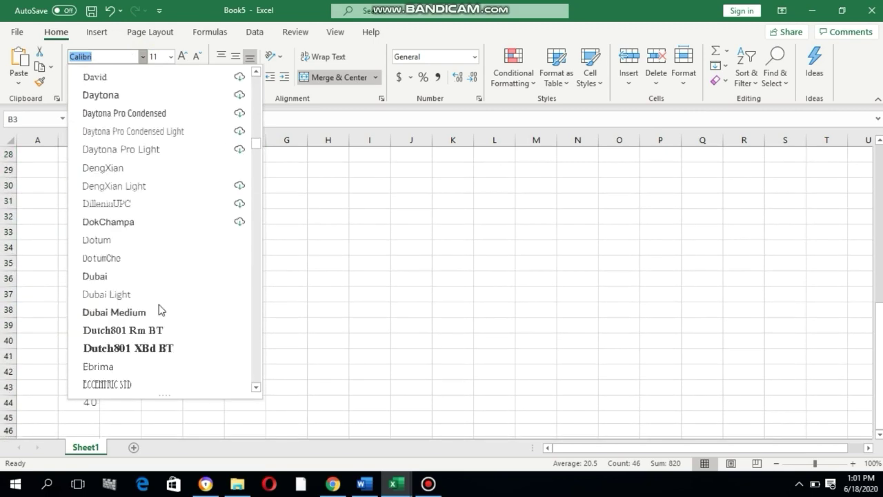
scroll(158, 307, down, 20)
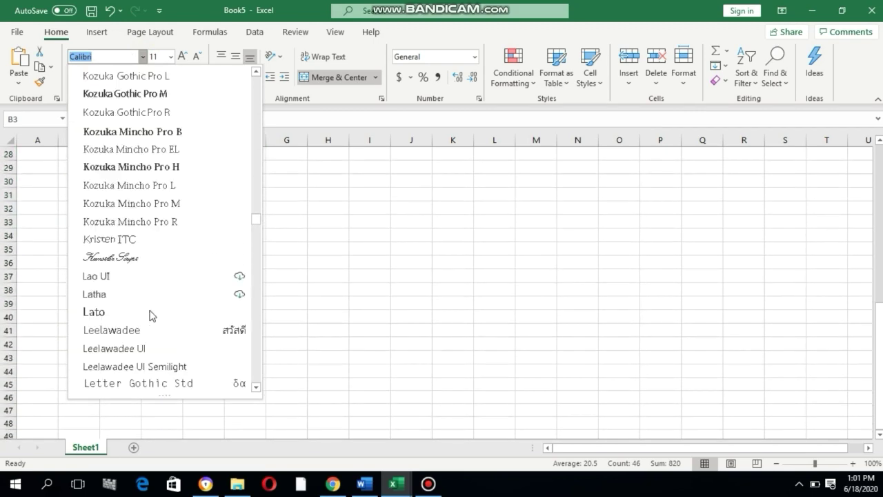
scroll(158, 307, down, 20)
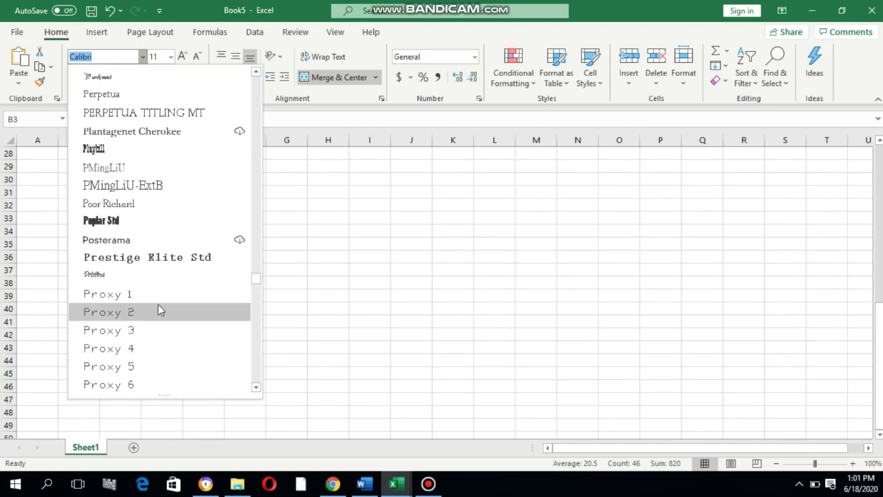
scroll(166, 289, down, 8)
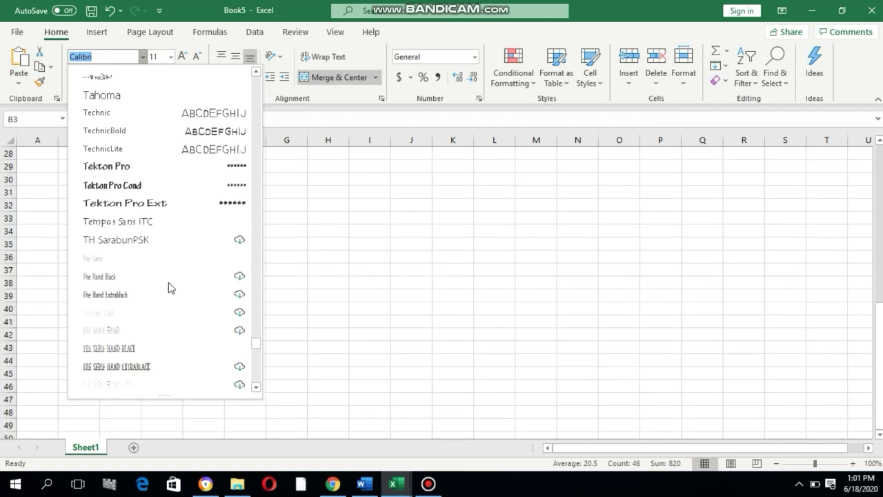
scroll(161, 258, down, 3)
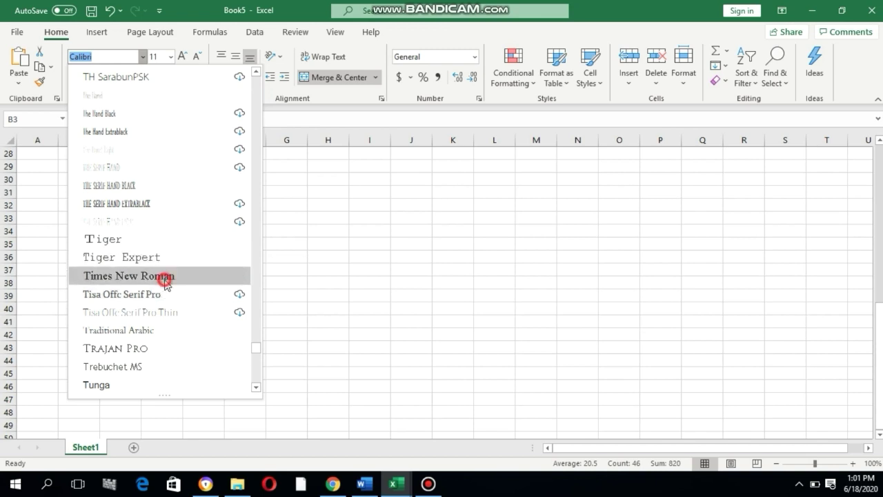
click(166, 276)
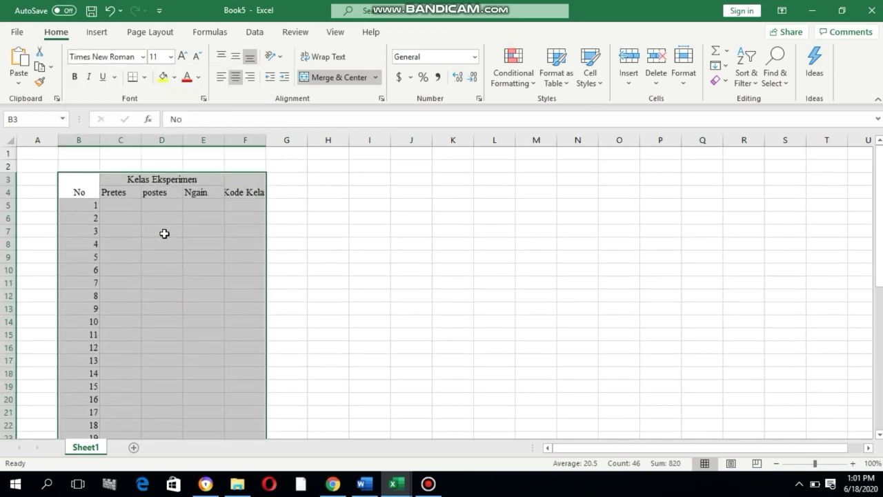
click(170, 56)
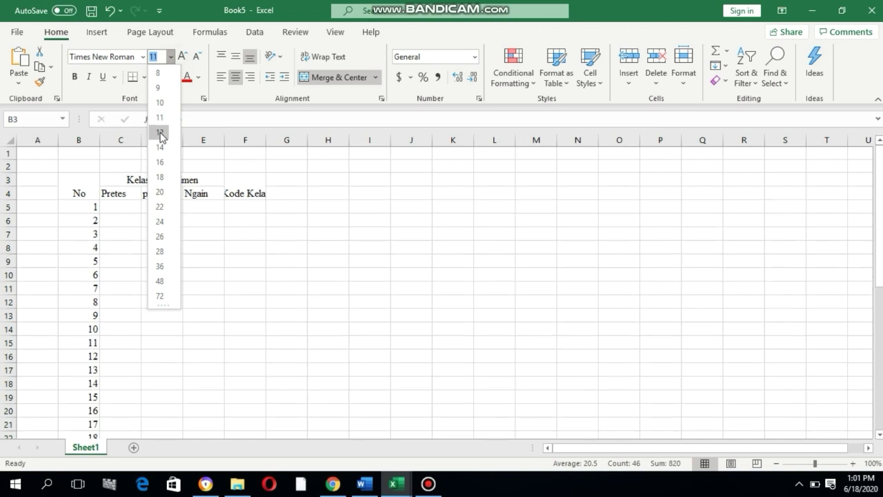
click(160, 132)
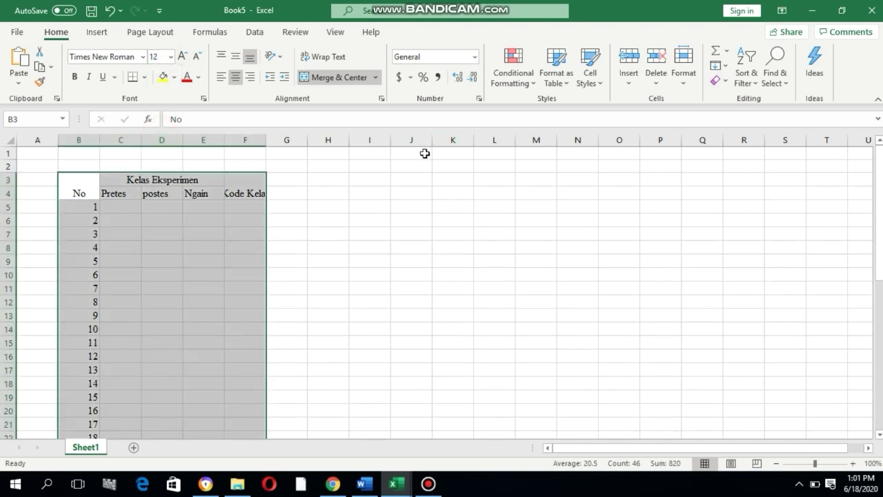
Middle-align the table B3:F44 vertically and center the Pretes, postes and Ngain headings in C4:E4 horizontally
click(237, 58)
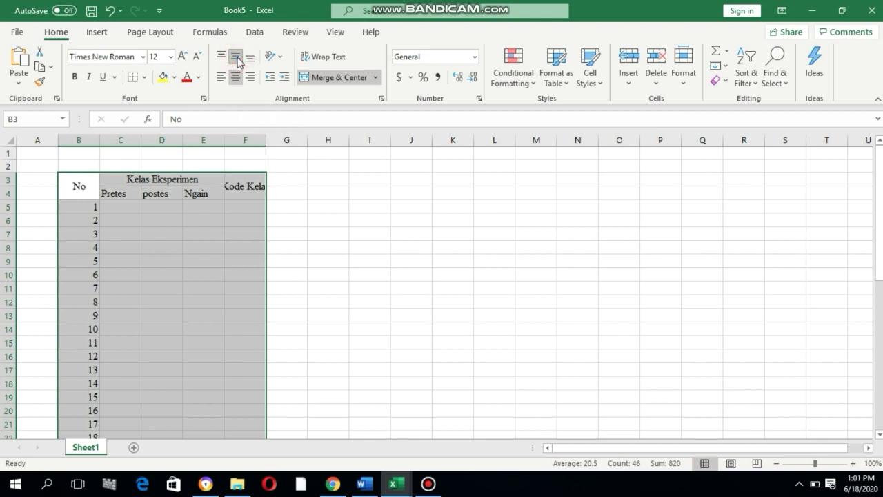
click(409, 275)
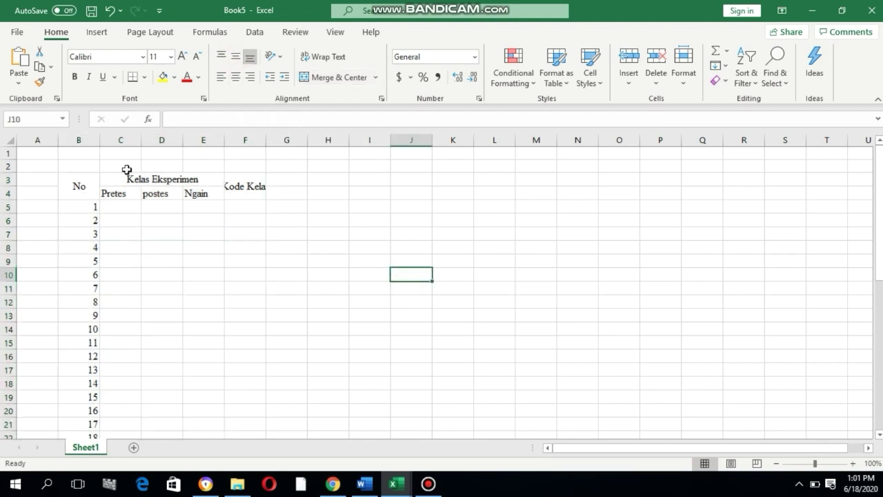
drag(127, 194, 185, 198)
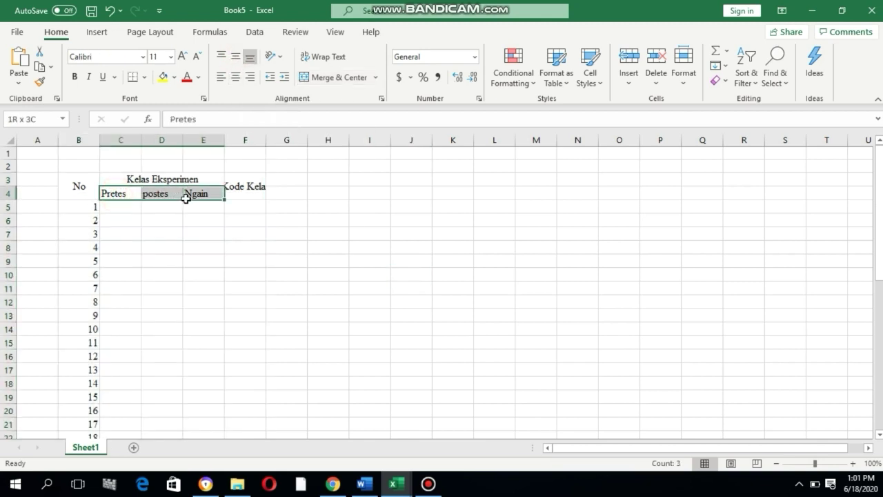
click(236, 77)
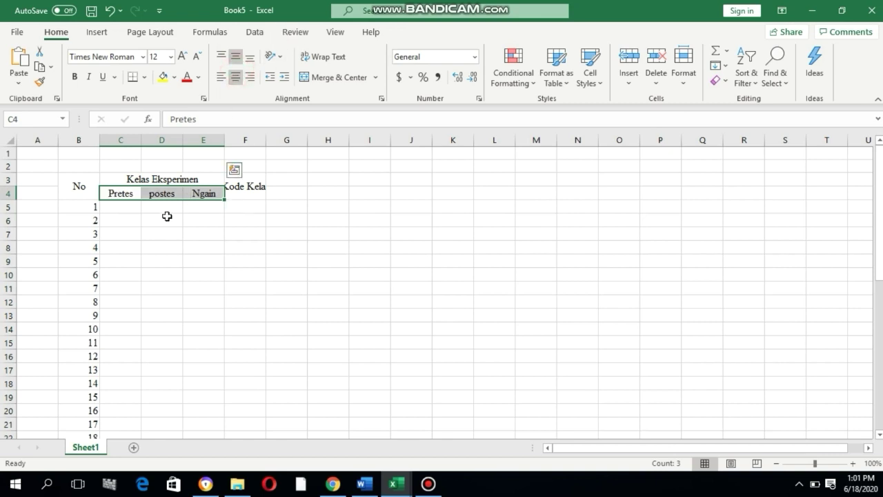
Center the row numbers in B5:B44 horizontally and widen column F to fit the Kode Kelas heading
scroll(167, 215, down, 3)
scroll(98, 168, up, 3)
drag(81, 206, 90, 412)
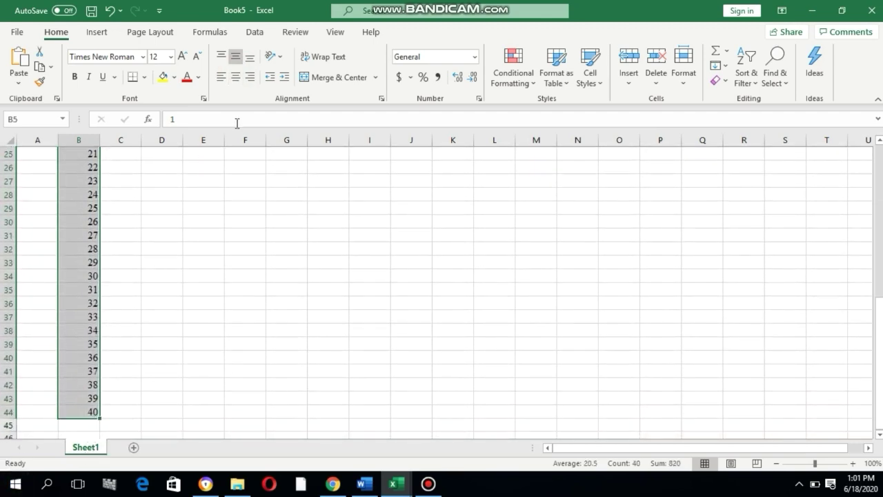
click(235, 77)
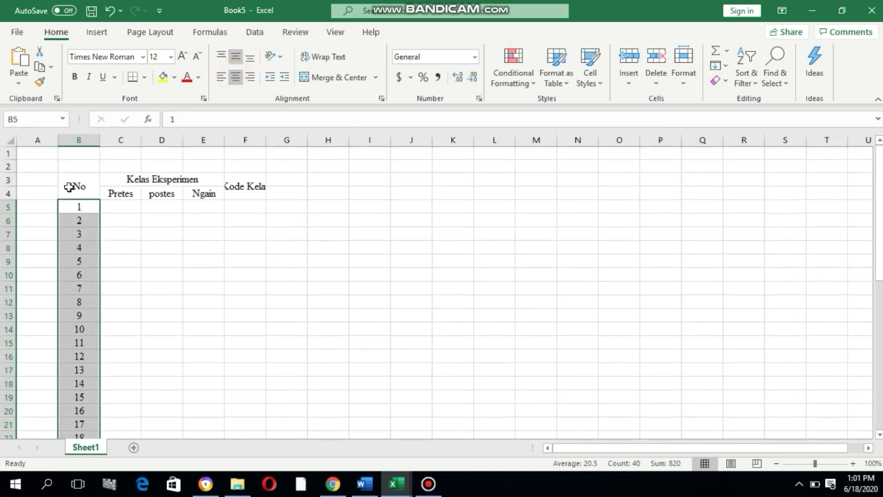
click(69, 187)
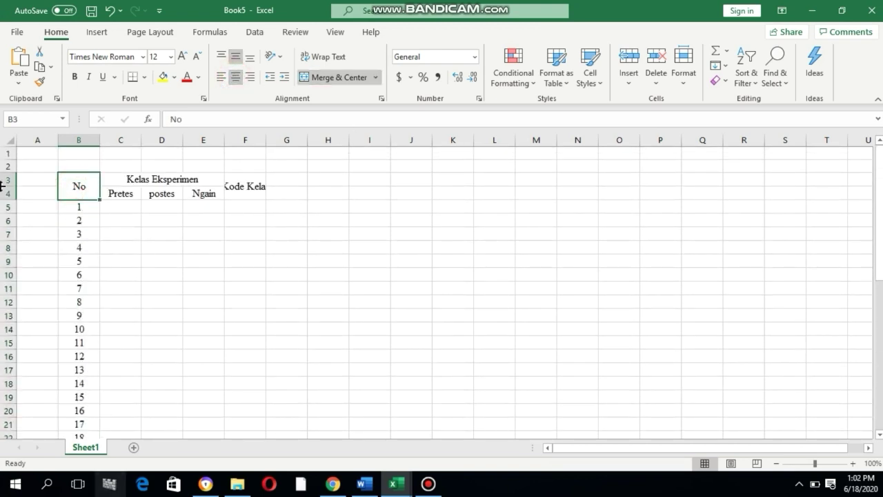
drag(266, 135, 280, 136)
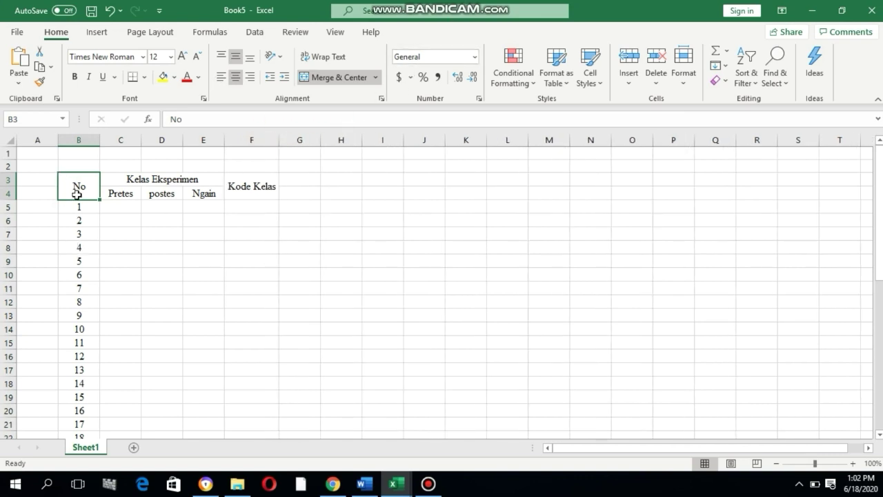
Apply All Borders to the whole table B3:F44
key(shift+Right)
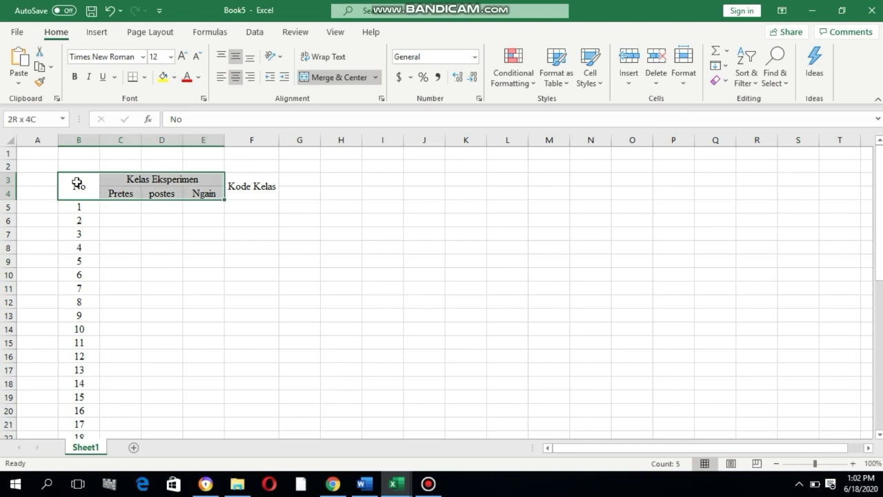
key(shift+Right)
key(shift+Down)
key(shift+Down)
key(shift+Down)
key(shift+Down)
key(shift+Down)
key(shift+Down)
key(shift+Down)
key(shift+Down)
key(shift+Down)
key(shift+Down)
key(shift+Down)
key(shift+Down)
key(shift+Down)
key(shift+Down)
key(shift+Down)
key(shift+Down)
key(shift+Down)
key(shift+Down)
key(shift+Down)
key(shift+Down)
key(shift+Down)
key(shift+Down)
key(shift+Down)
key(shift+Down)
key(shift+Down)
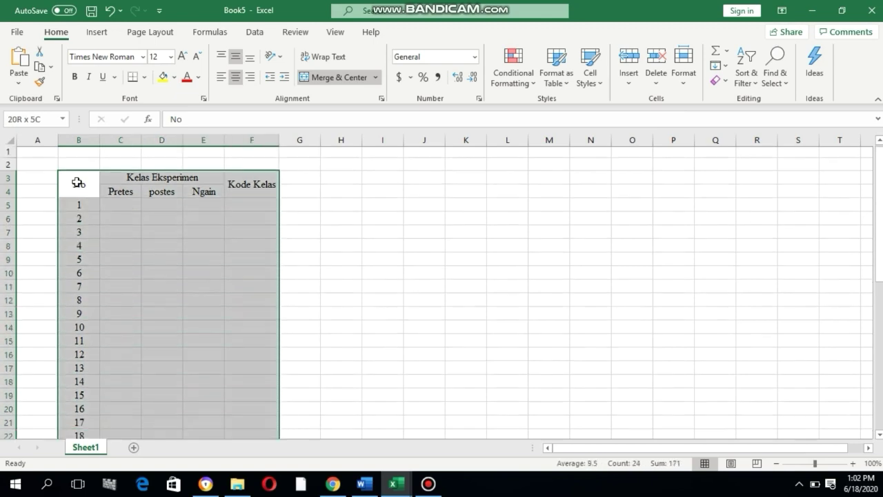
key(shift+Down)
key(shift+Down)
key(shift+Down)
key(shift+Down)
key(shift+Down)
key(shift+Down)
key(shift+Down)
key(shift+Down)
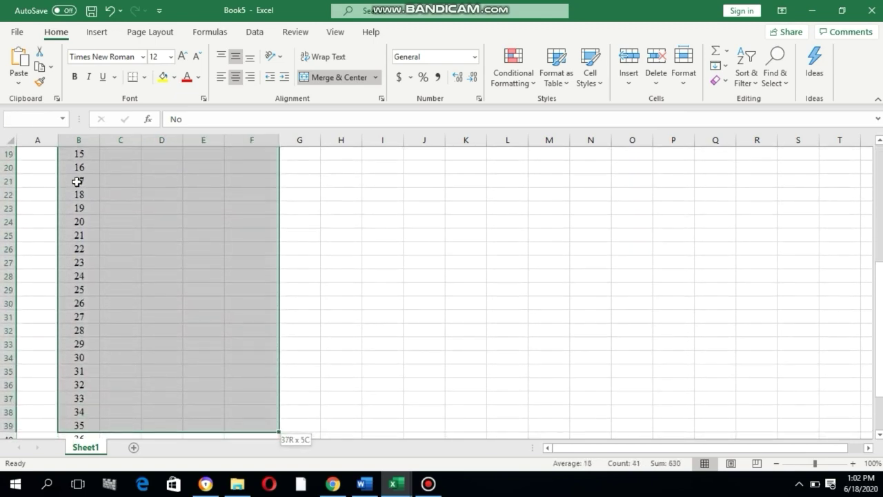
key(shift+Up)
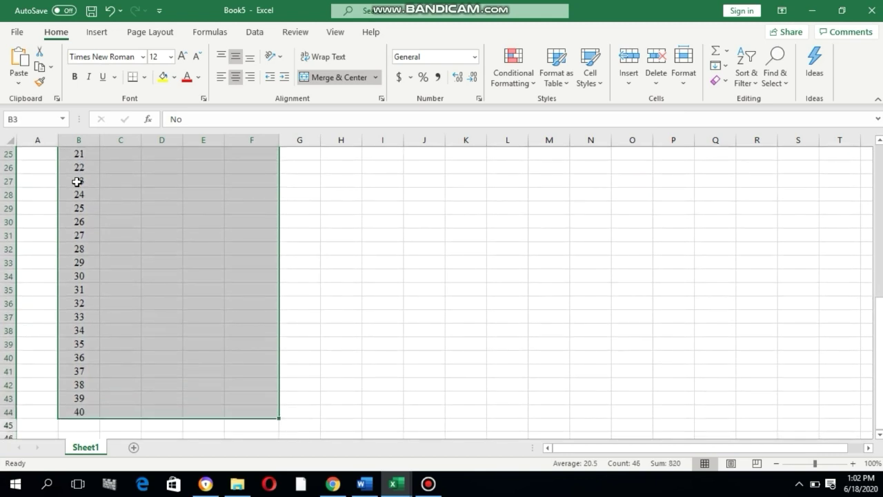
key(ctrl+c)
scroll(23, 362, up, 4)
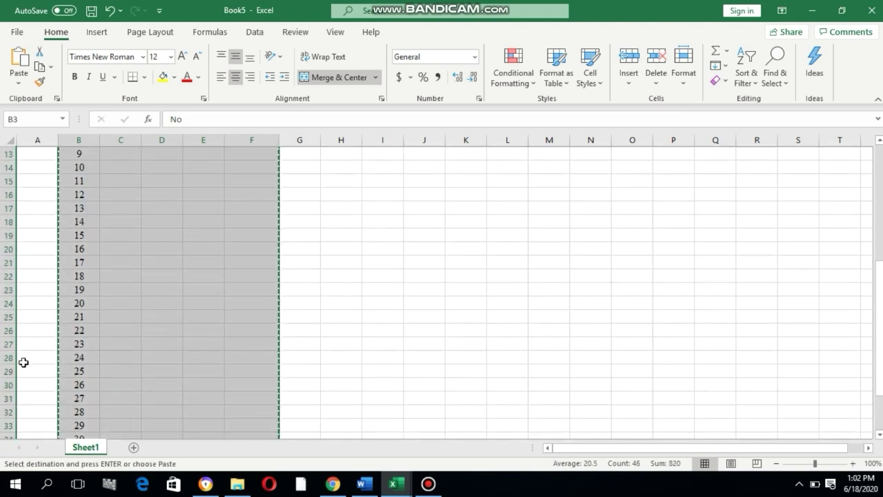
scroll(198, 294, up, 4)
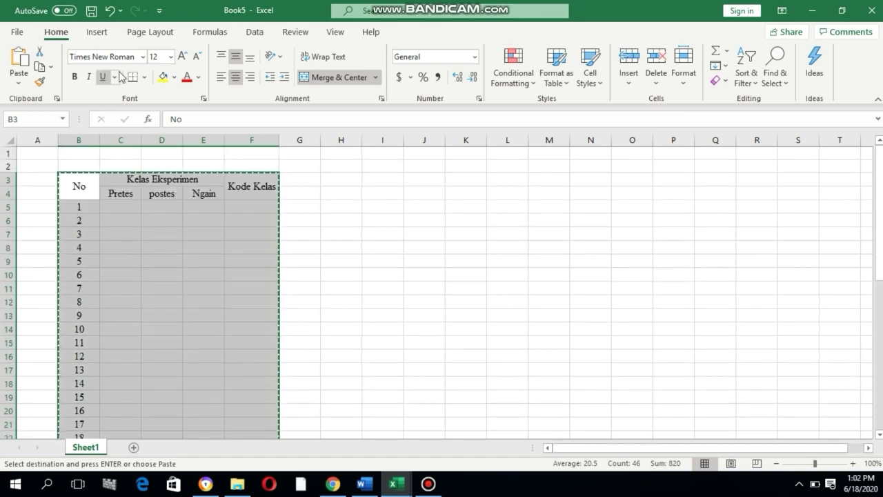
click(143, 77)
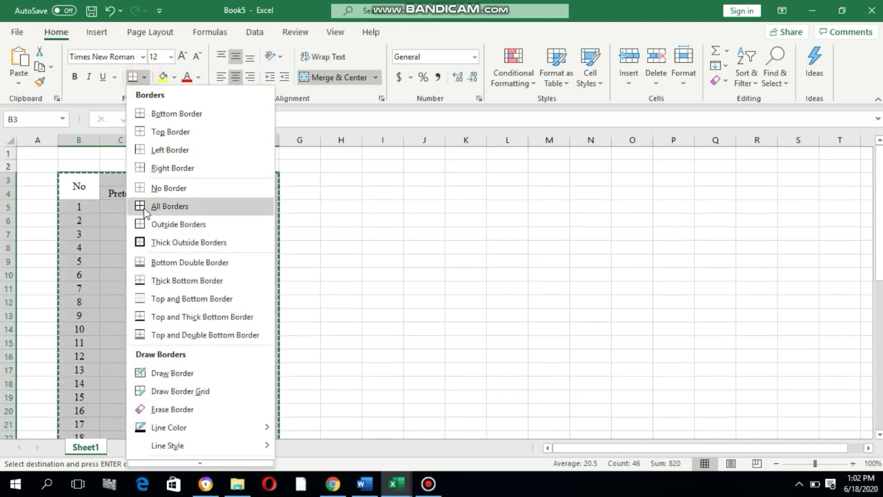
click(143, 207)
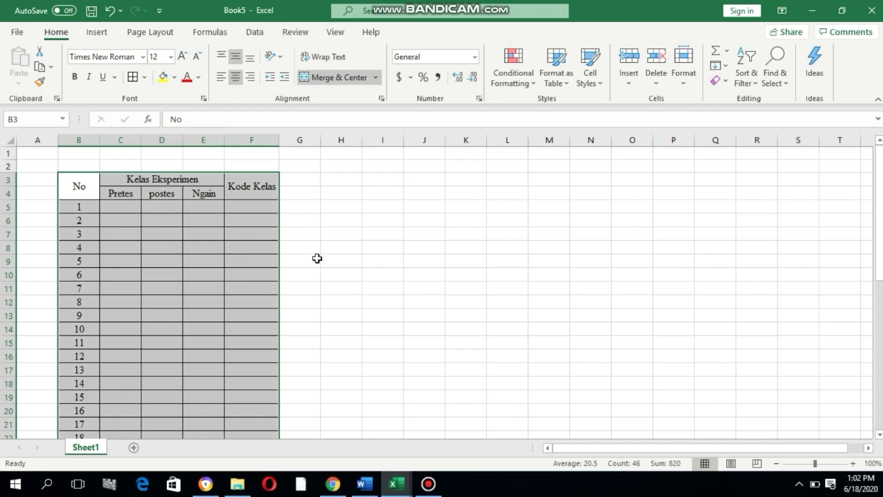
Copy the bordered table B3:F44 and paste the duplicate starting at cell H3
key(ctrl+c)
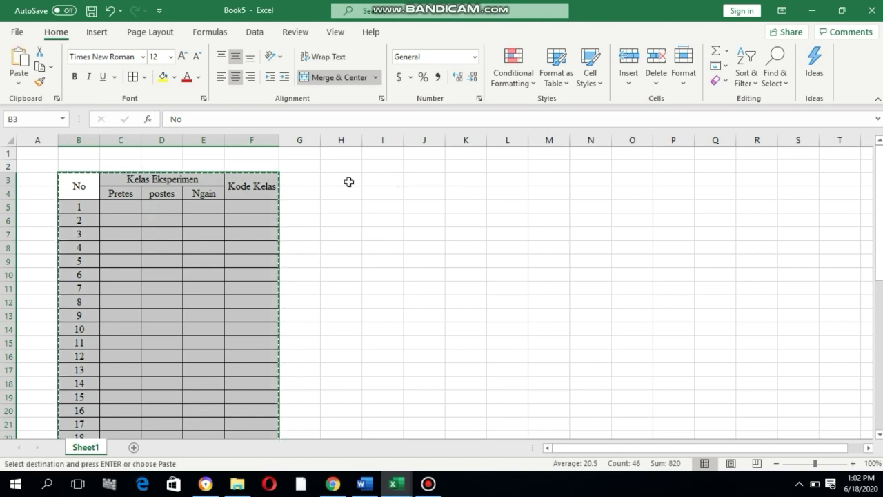
click(340, 180)
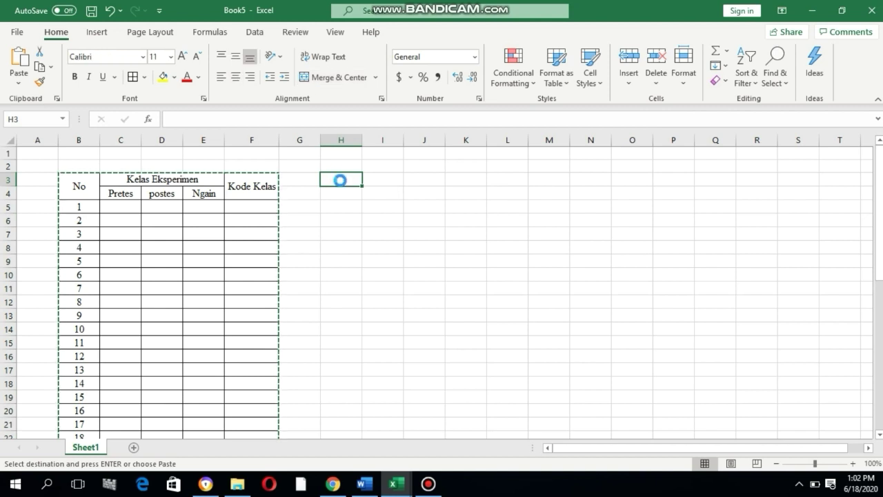
key(ctrl+v)
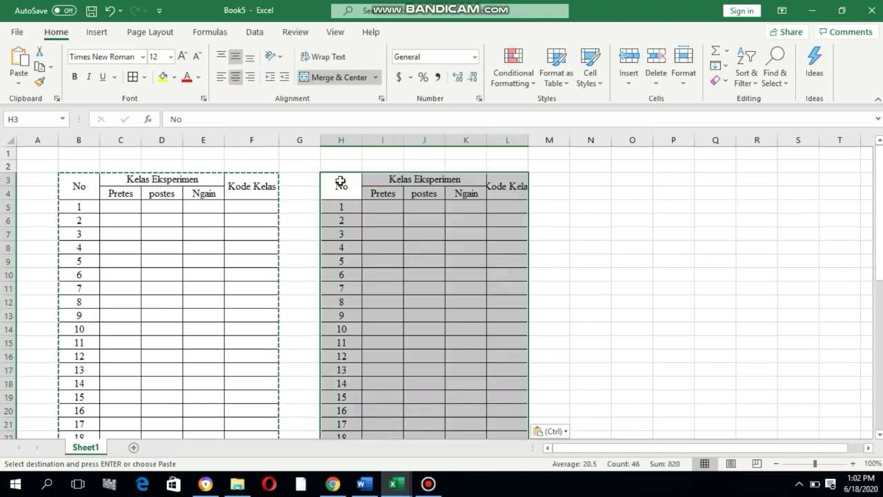
Change the merged heading in I3 of the duplicated table to Kelas Kontrol
click(427, 178)
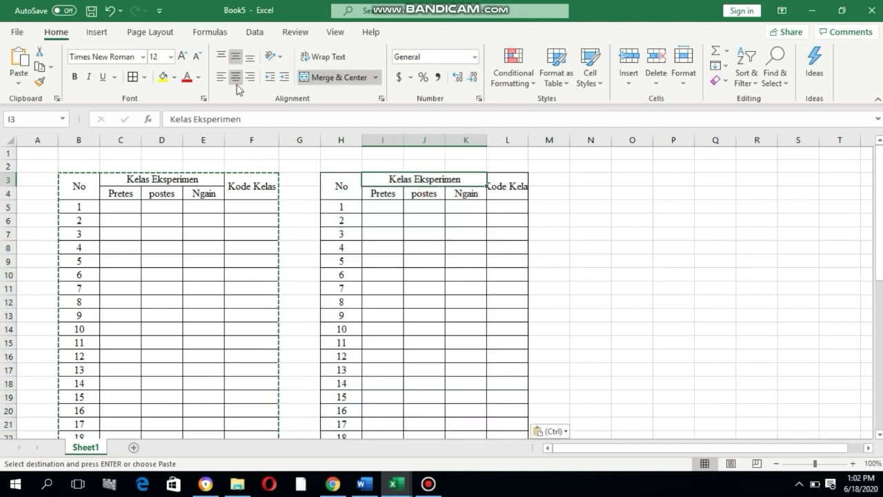
click(252, 119)
key(BackSpace)
key(BackSpace)
key(BackSpace)
key(BackSpace)
key(BackSpace)
key(BackSpace)
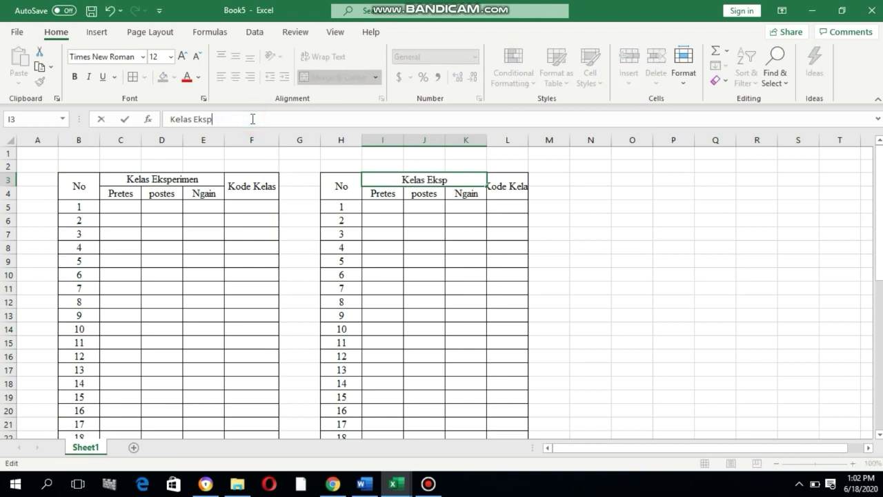
key(BackSpace)
key(BackSpace)
key(BackSpace)
key(BackSpace)
text(K)
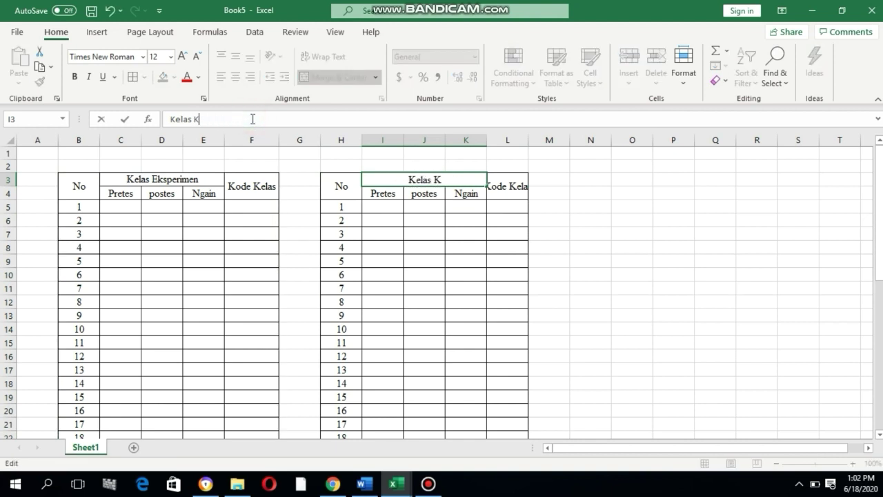
text(ontrol)
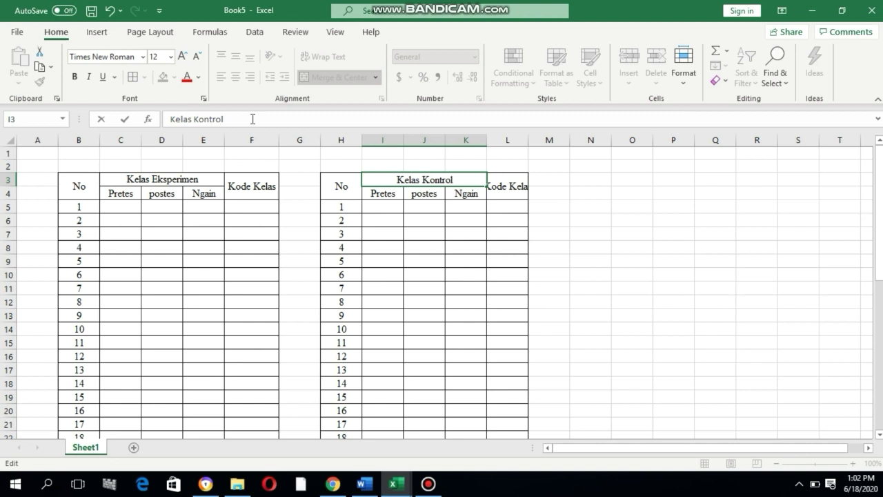
click(655, 241)
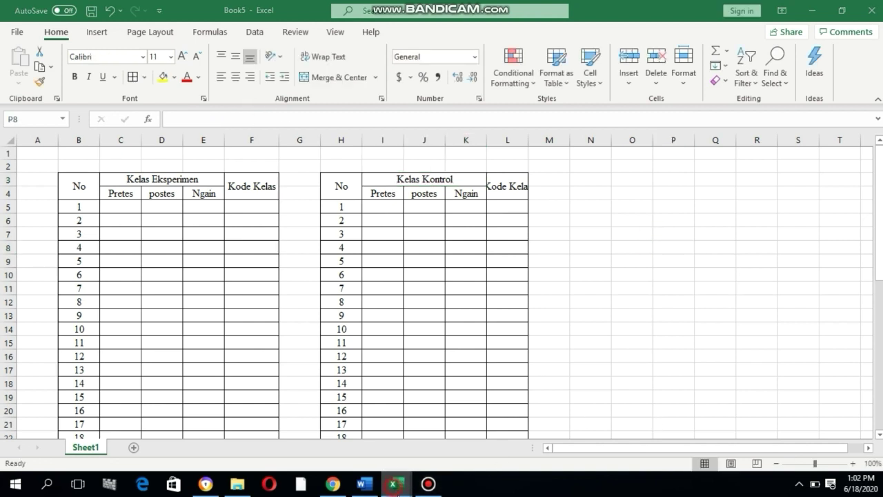
In the Data Nilai Siswa.xlsx workbook, copy the TOTAL Pretes, Postes and N-Gain range S6:U46 from the Kelas Eksperimen sheet
mouse_move(400, 484)
click(339, 420)
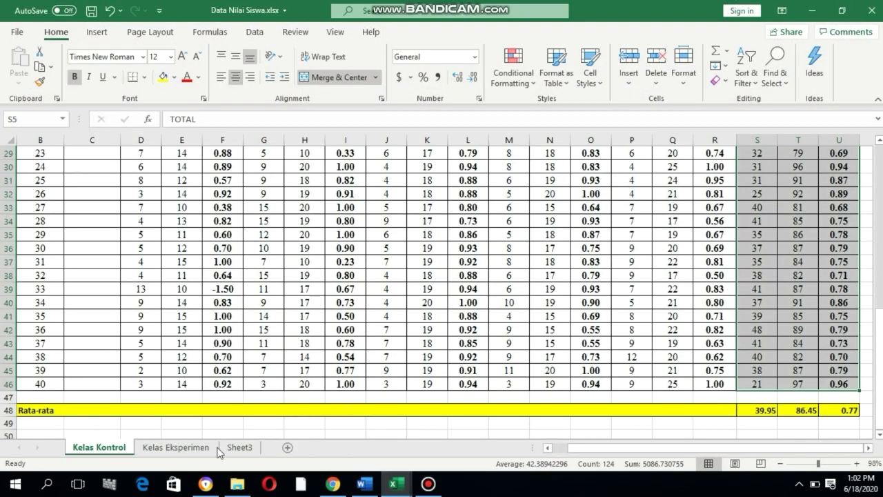
click(195, 451)
scroll(776, 333, up, 7)
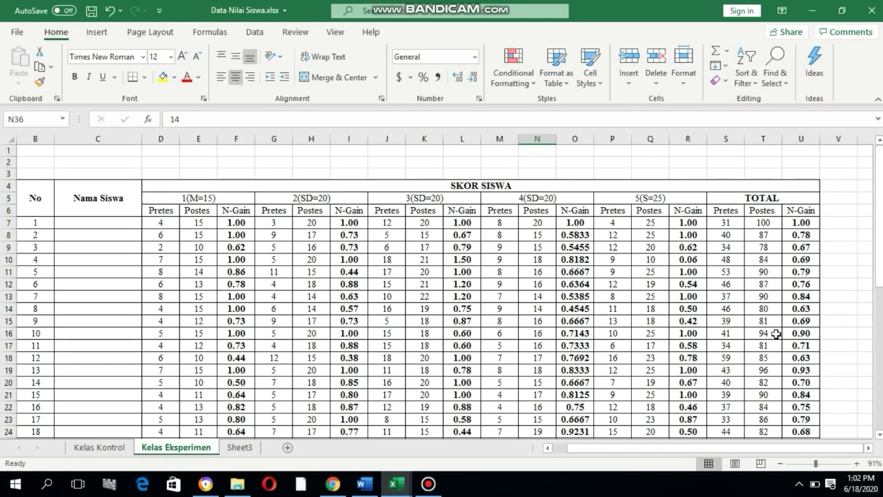
click(719, 225)
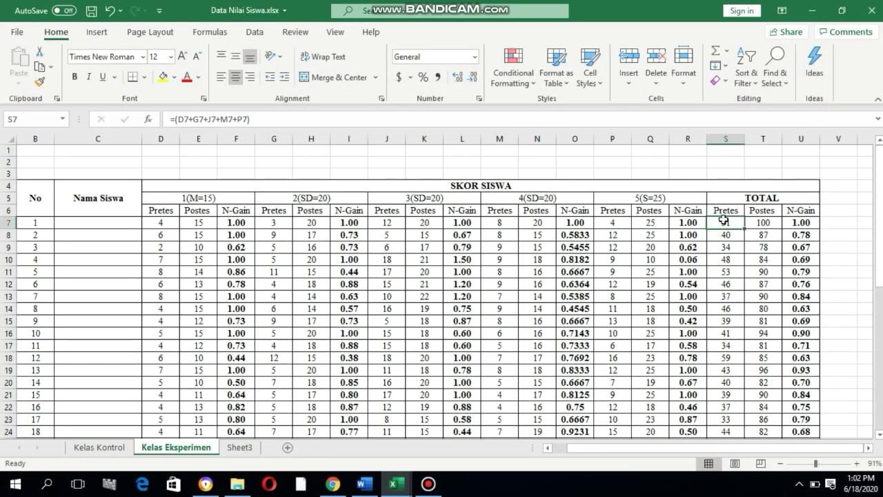
click(722, 211)
key(shift+Right)
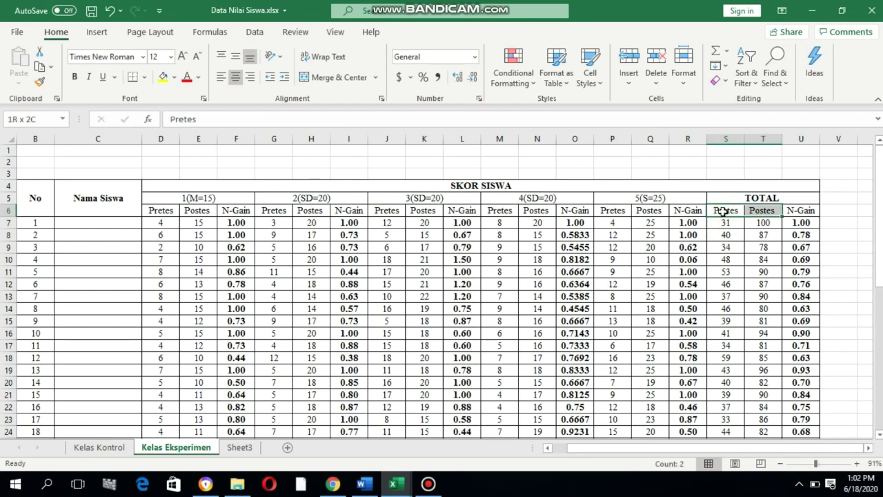
key(shift+Right)
key(shift+Down)
key(shift+Down)
key(shift+Down)
key(shift+Down)
key(shift+Down)
key(shift+Down)
key(shift+Down)
key(shift+Down)
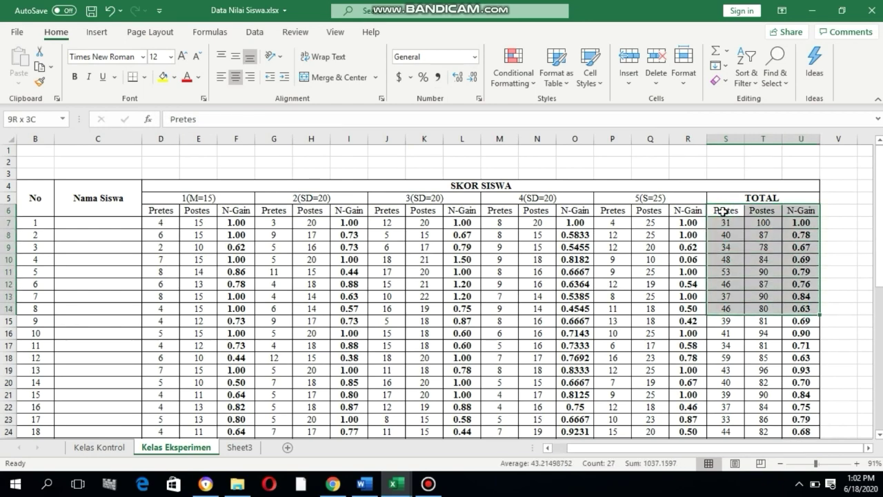
key(shift+Down)
key(shift+Down)
key(shift+Down)
key(shift+Down)
key(shift+Down)
key(shift+Down)
key(shift+Down)
key(shift+Down)
key(shift+Down)
key(shift+Down)
key(shift+Down)
key(shift+Down)
key(shift+Down)
key(shift+Down)
key(shift+Down)
key(shift+Down)
key(shift+Down)
key(shift+Down)
key(shift+Down)
key(shift+Down)
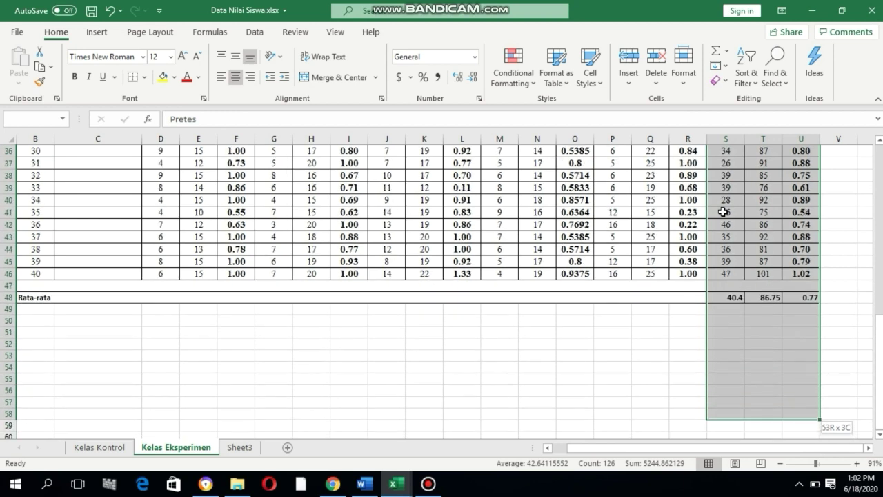
key(shift+Up)
key(shift+Up)
key(shift+Up)
key(shift+Up)
key(shift+Up)
key(shift+Up)
key(shift+Up)
key(shift+Up)
key(shift+Up)
key(shift+Up)
key(shift+Up)
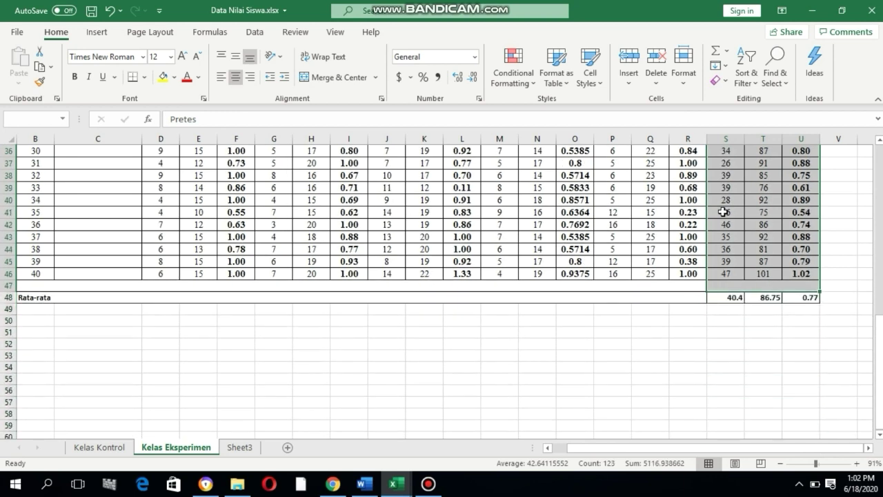
key(shift+Up)
key(ctrl+c)
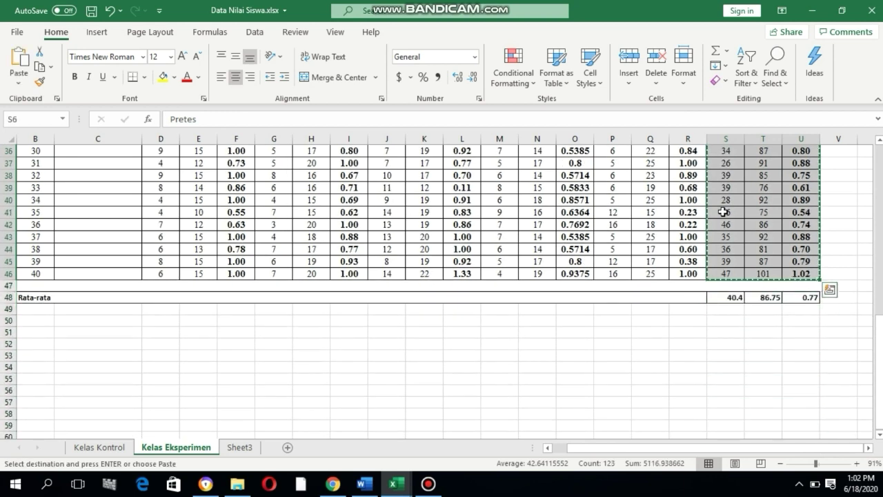
Create a new blank Word document in a maximized window and paste the copied experimental class scores into it
click(814, 10)
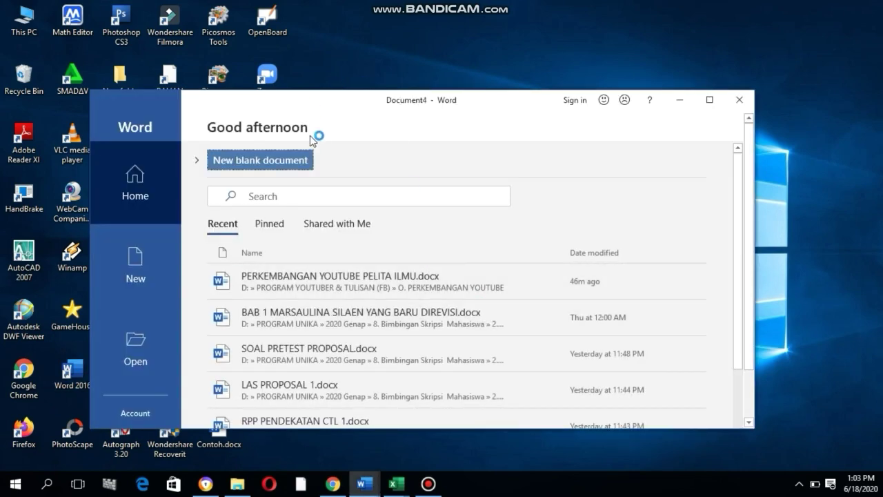
click(295, 161)
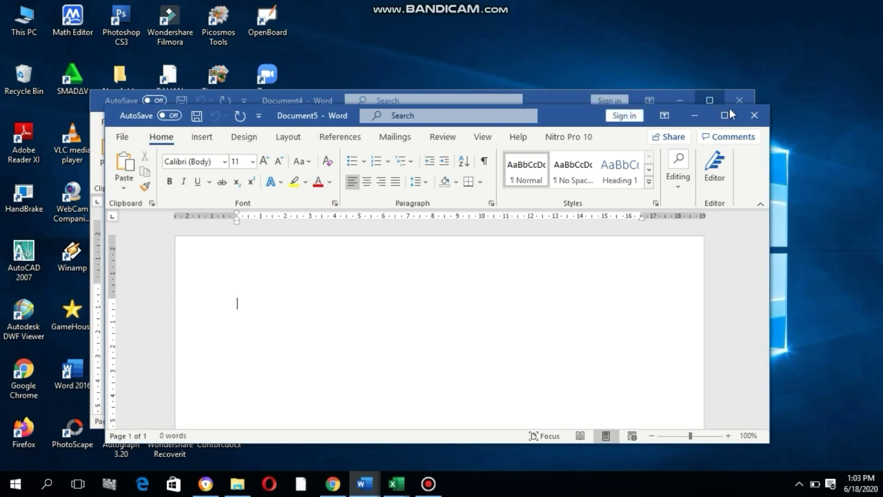
click(724, 116)
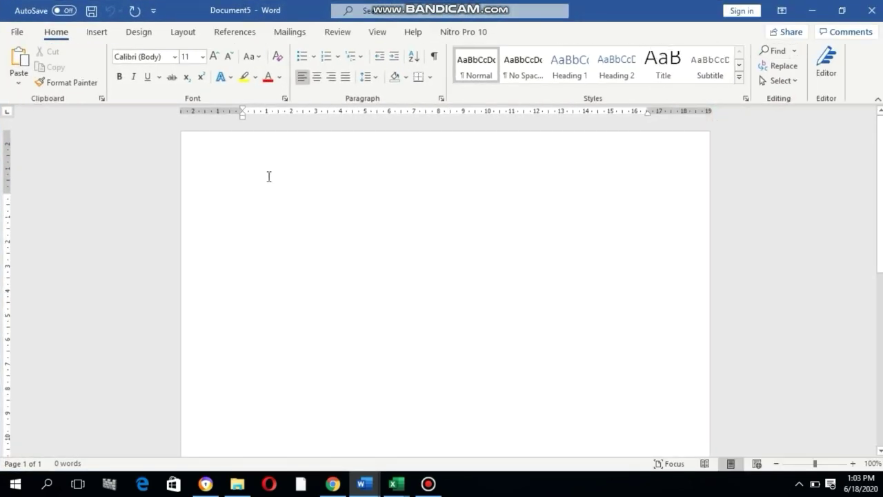
key(ctrl+v)
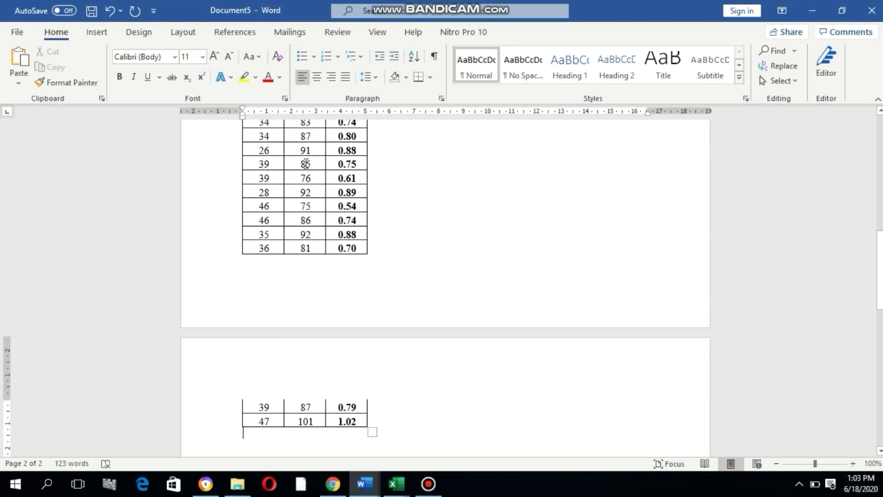
Copy the score rows without headings from the Word table and paste them into Excel workbook Book5 starting at C5
scroll(273, 169, up, 15)
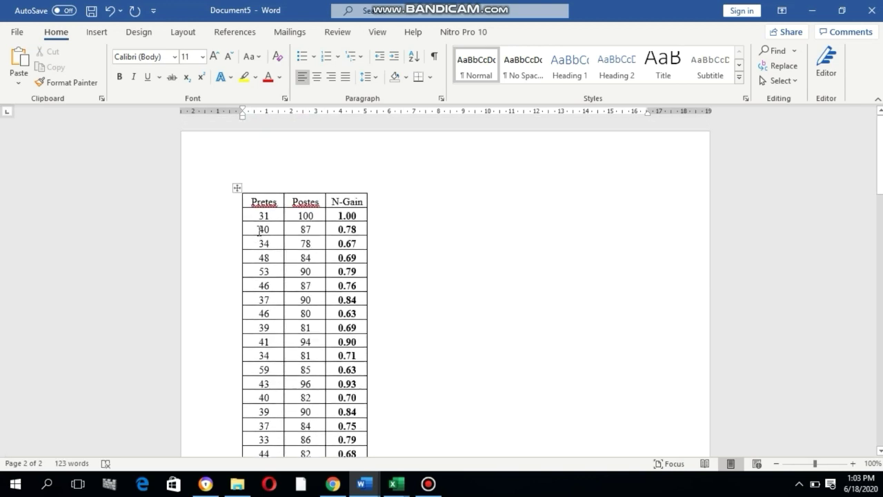
drag(259, 215, 371, 235)
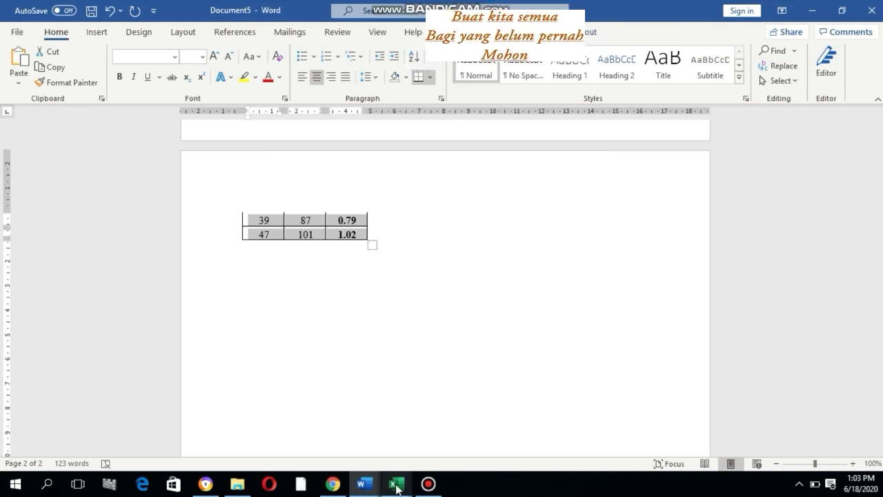
mouse_move(396, 489)
click(465, 425)
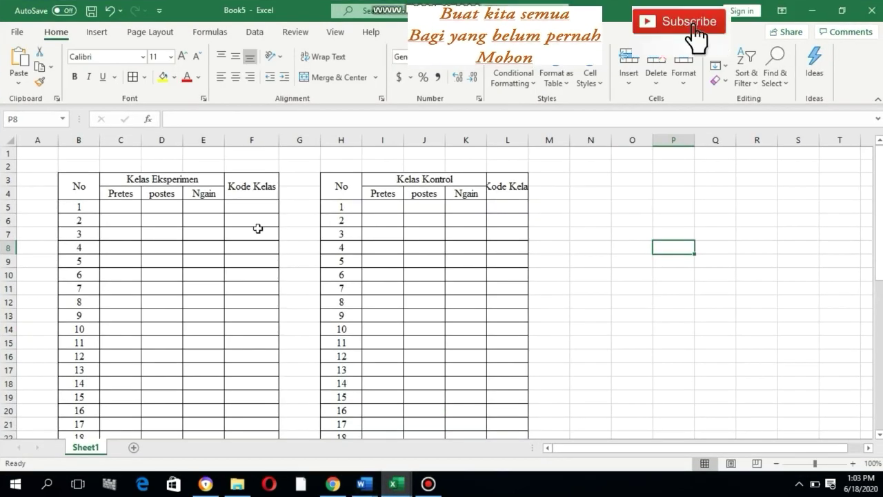
click(125, 207)
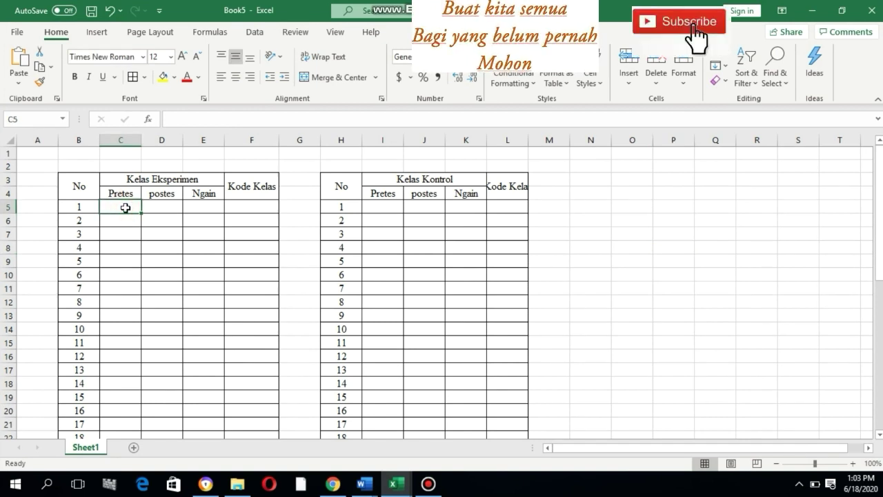
key(ctrl+v)
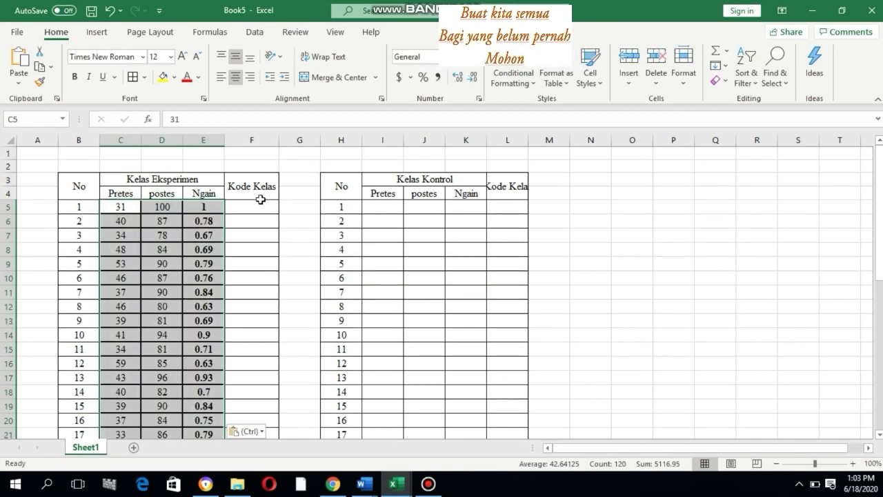
Enter class code 1 in F5, fill it down through F44, and center the codes horizontally
click(260, 207)
text(1)
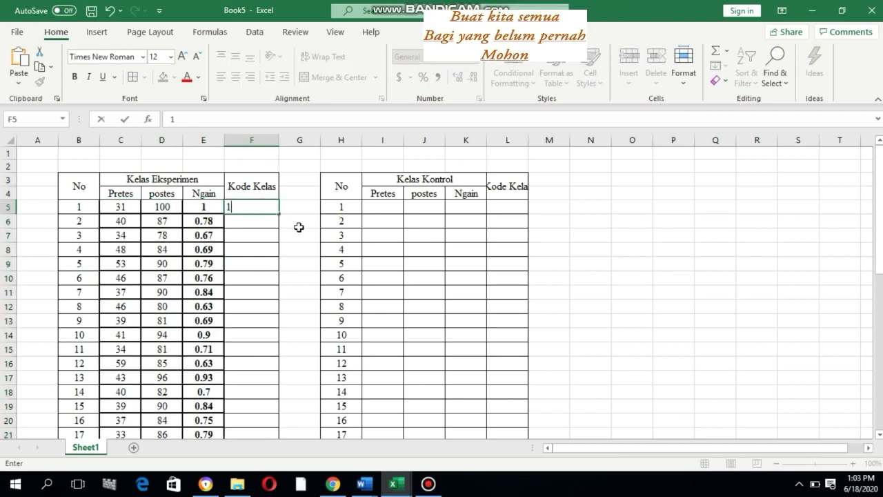
click(299, 227)
click(258, 204)
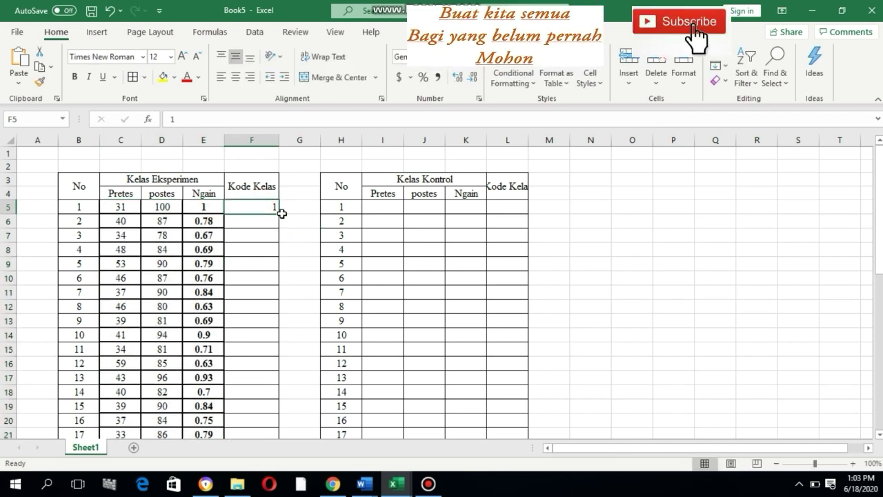
mouse_move(280, 214)
mouse_down()
mouse_move(285, 437)
mouse_move(276, 473)
mouse_move(273, 386)
mouse_up()
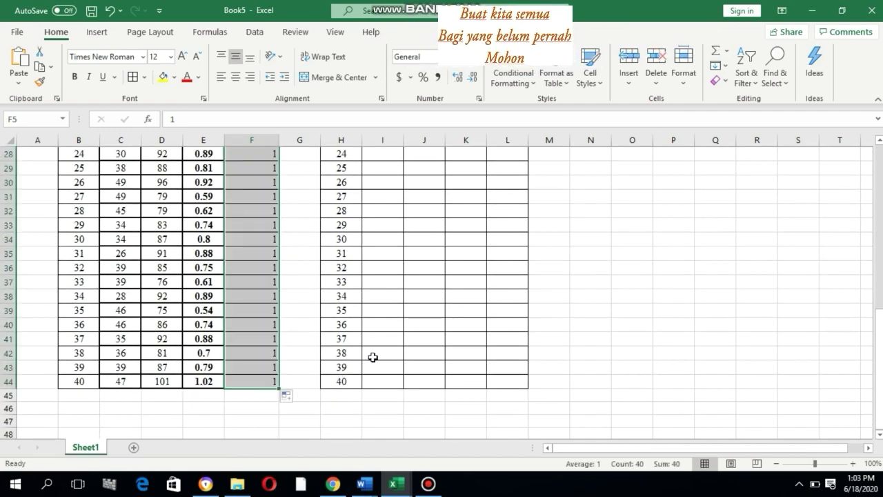
scroll(373, 356, up, 3)
scroll(569, 282, up, 6)
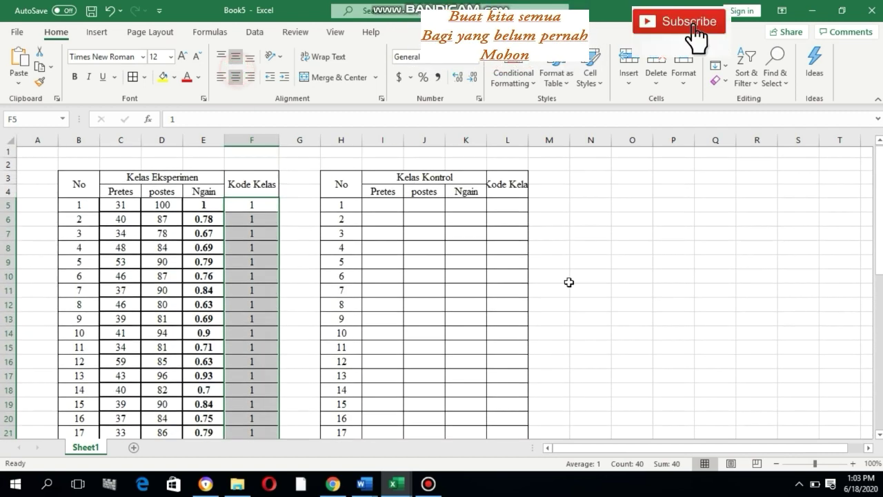
In Data Nilai Siswa.xlsx, copy the TOTAL score range S5:U46 from the Kelas Kontrol sheet
click(382, 212)
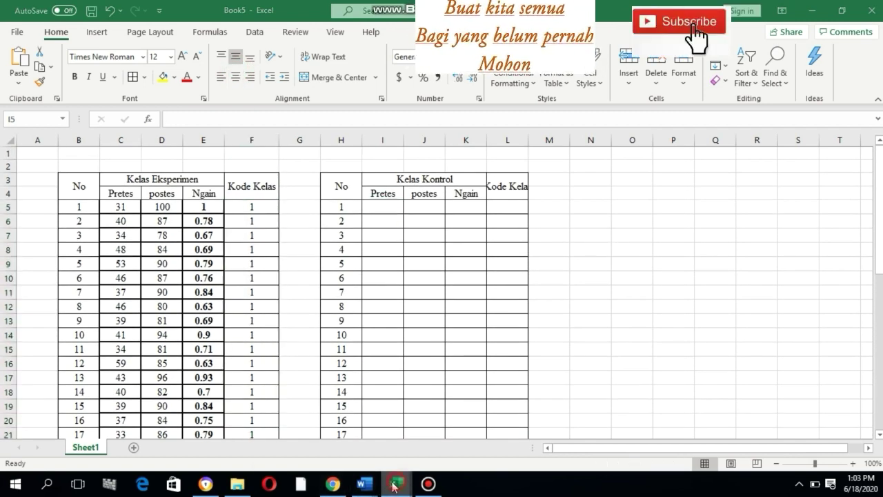
mouse_move(394, 486)
click(314, 442)
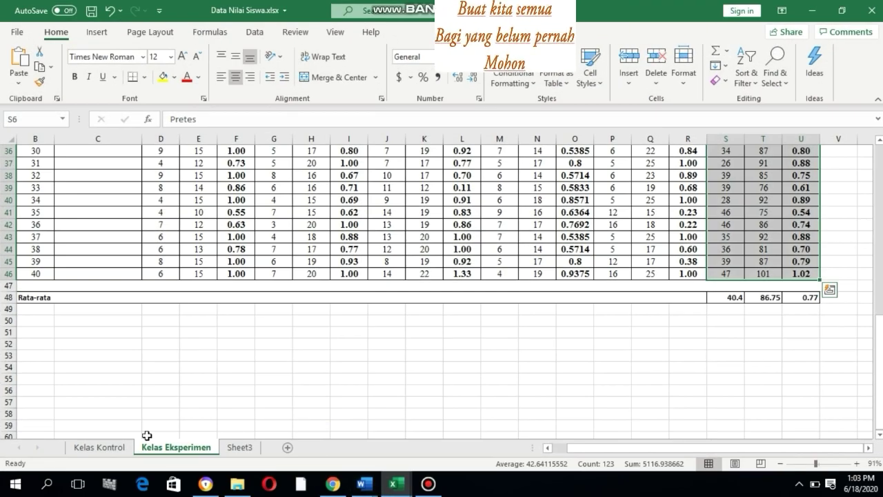
click(100, 446)
scroll(747, 400, up, 4)
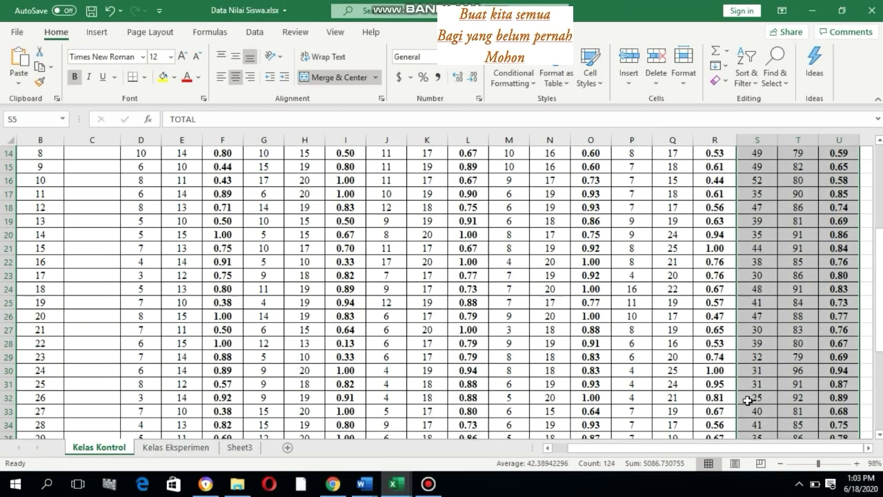
scroll(746, 400, down, 2)
scroll(746, 400, up, 2)
scroll(746, 400, up, 4)
scroll(749, 399, down, 12)
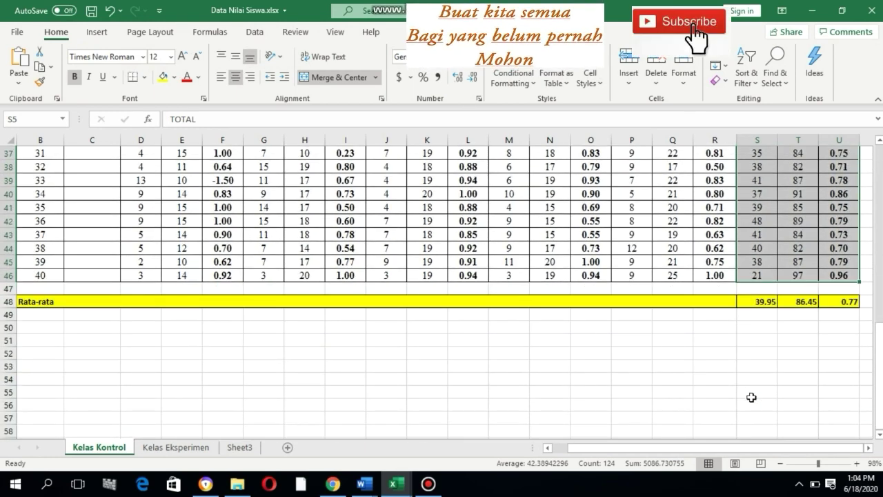
key(ctrl+c)
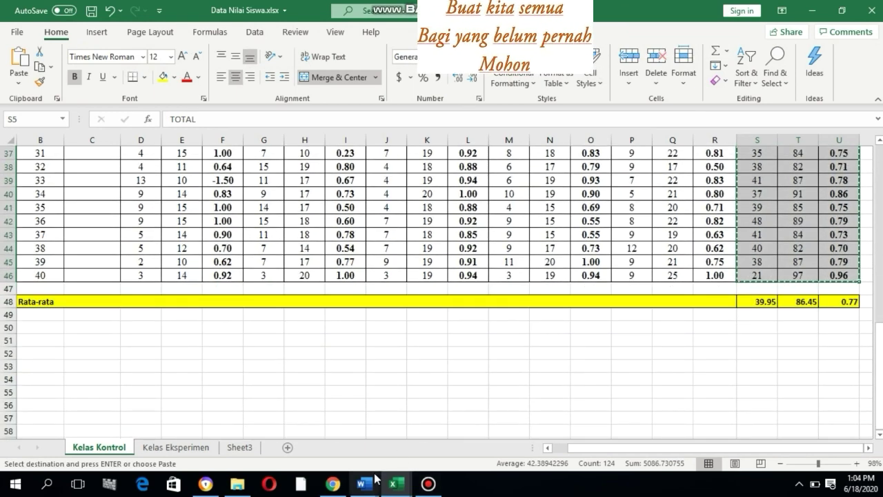
Switch to Word's Document5 and paste the control class scores below the experimental class table
mouse_move(371, 483)
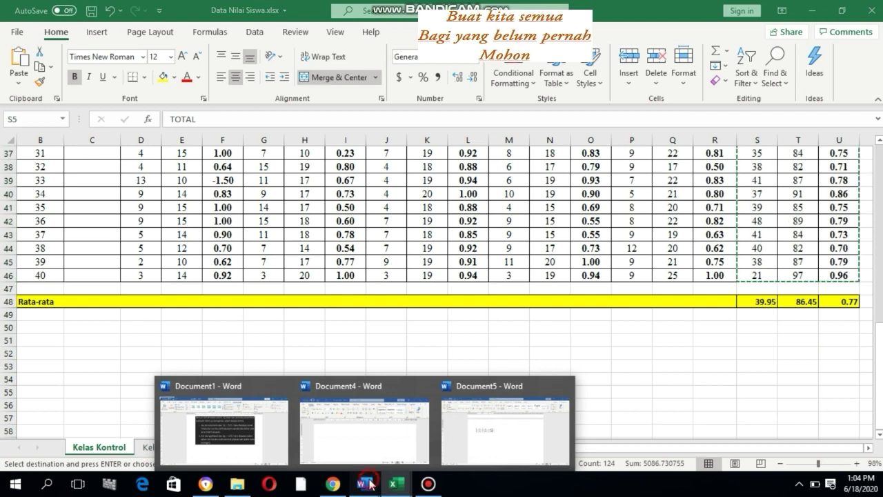
click(487, 450)
click(298, 289)
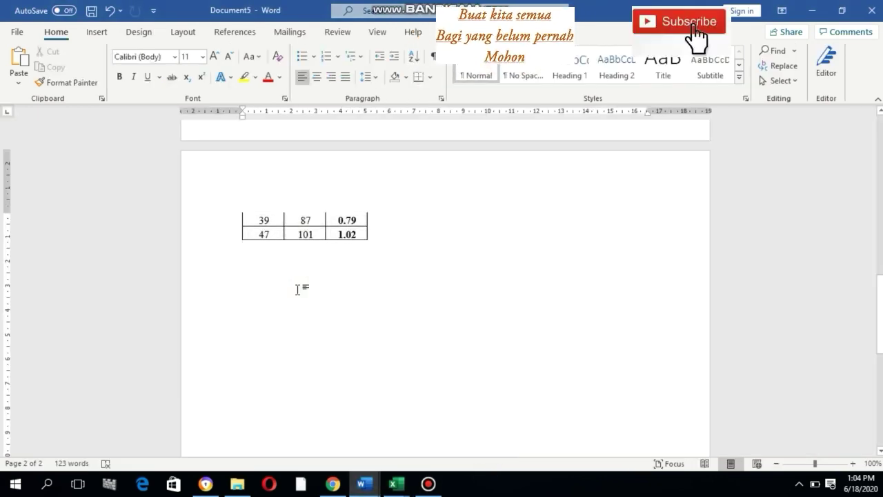
key(ctrl+v)
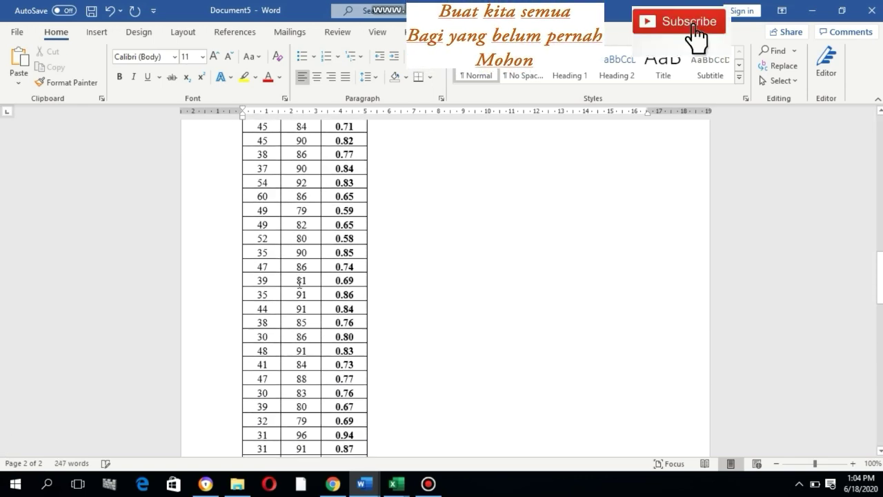
Copy the control class score rows without headings from the Word table and paste them into Excel workbook Book5 starting at I5
scroll(299, 283, up, 5)
drag(257, 295, 353, 351)
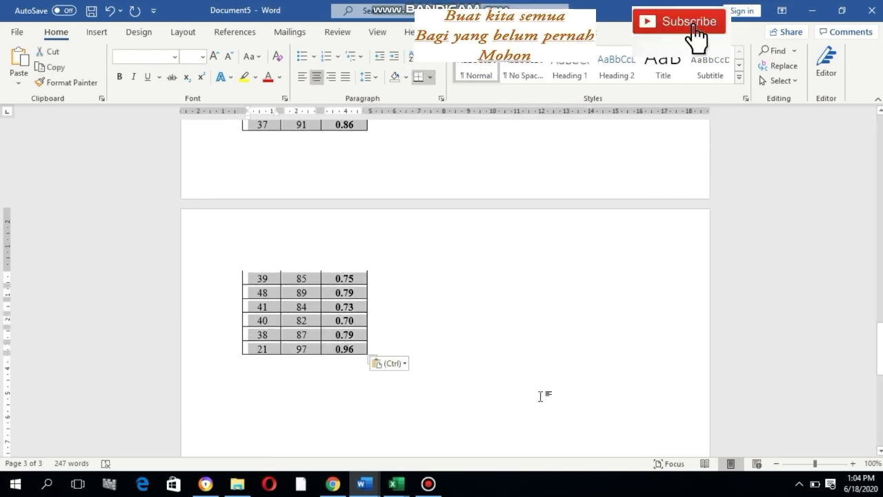
click(398, 486)
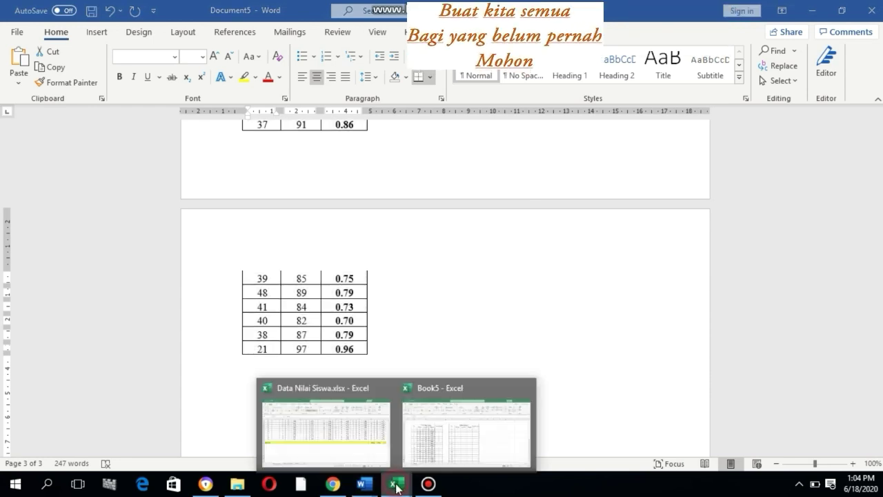
click(453, 454)
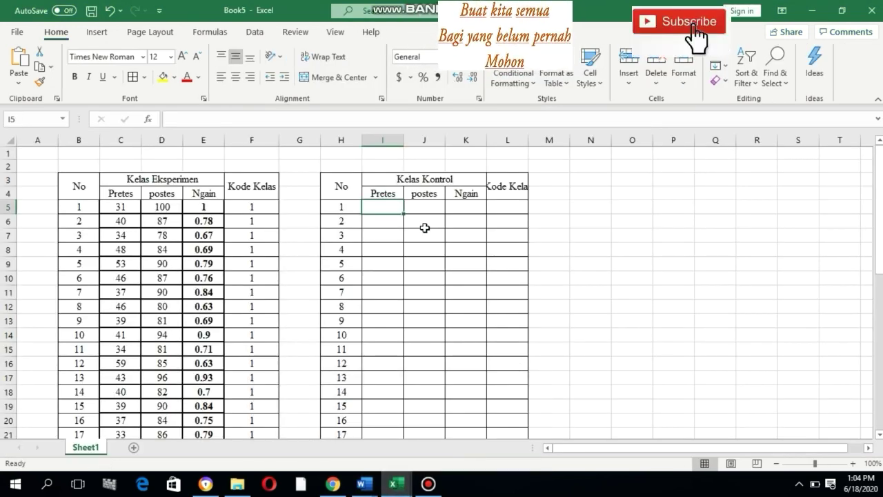
key(ctrl+v)
scroll(425, 227, down, 12)
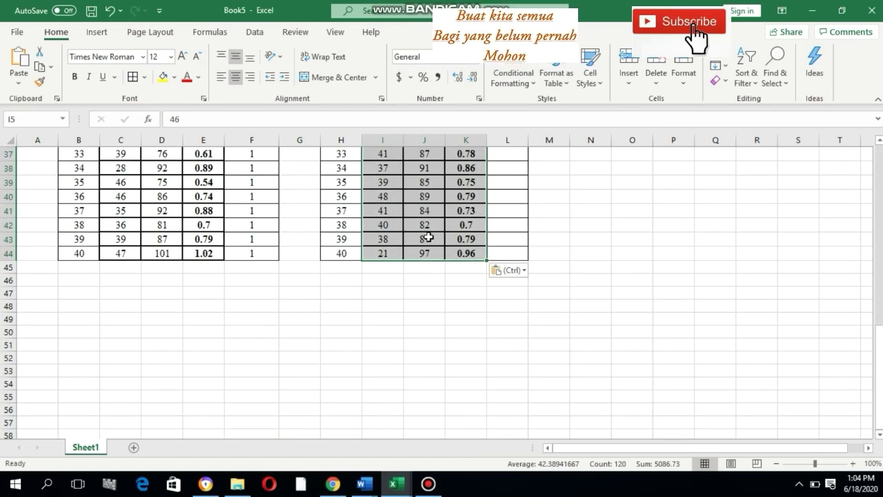
scroll(428, 237, up, 12)
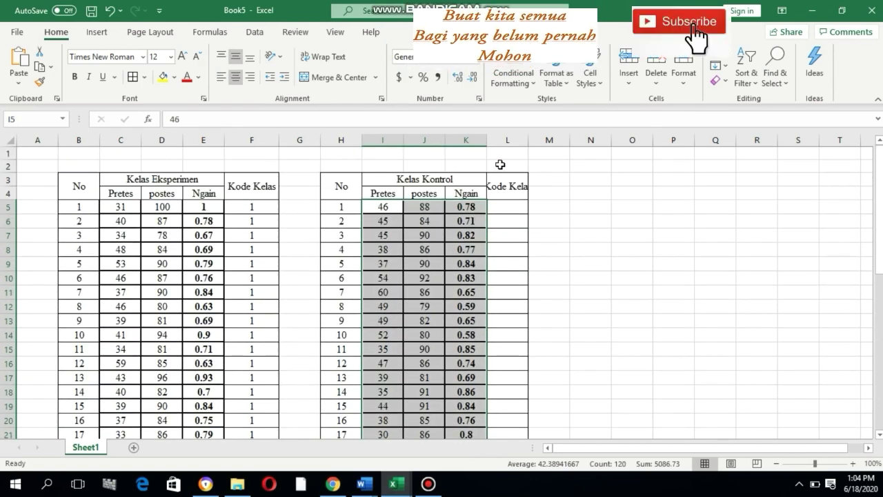
Widen column L to fit its Kode Kelas heading and fill L5:L44 with class code 2, centered horizontally
drag(528, 140, 553, 140)
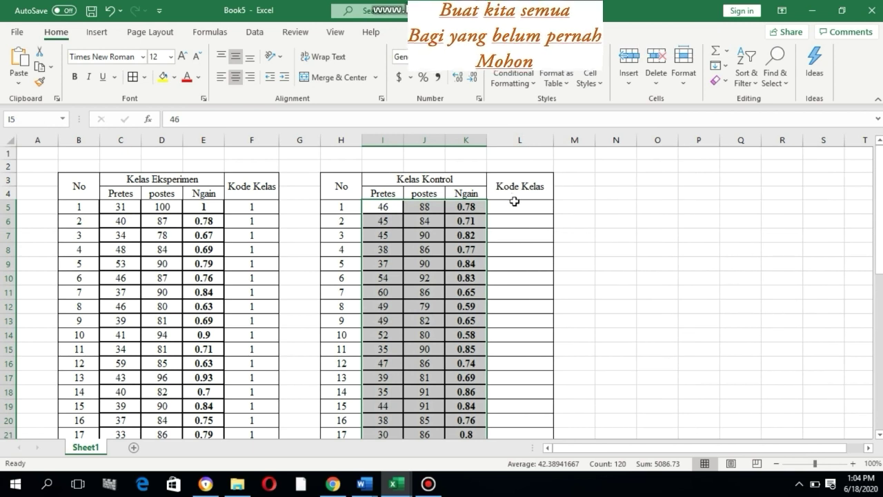
click(516, 207)
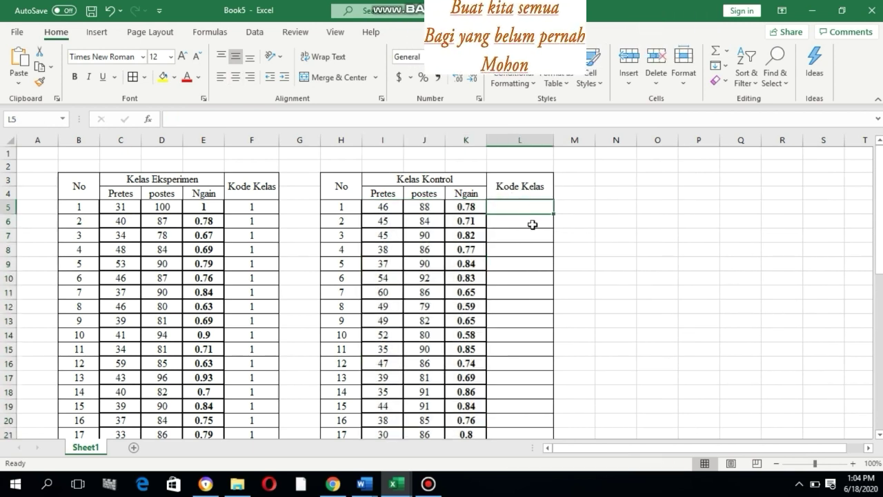
text(1)
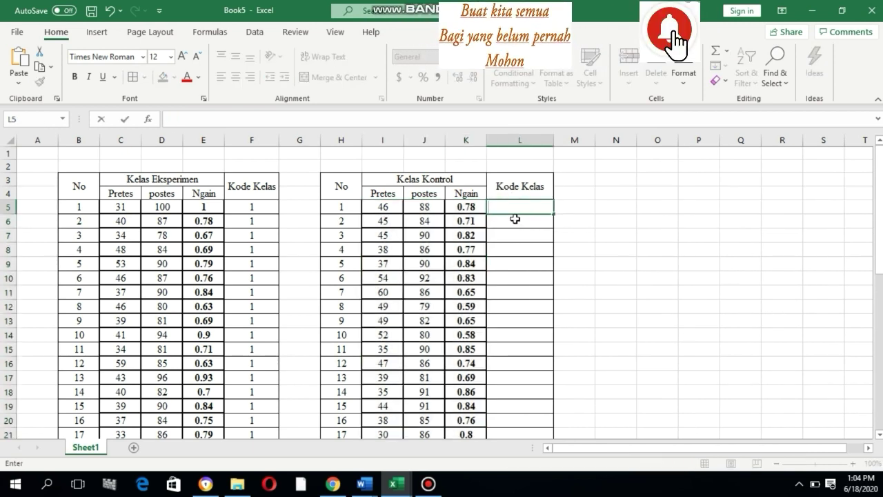
key(Return)
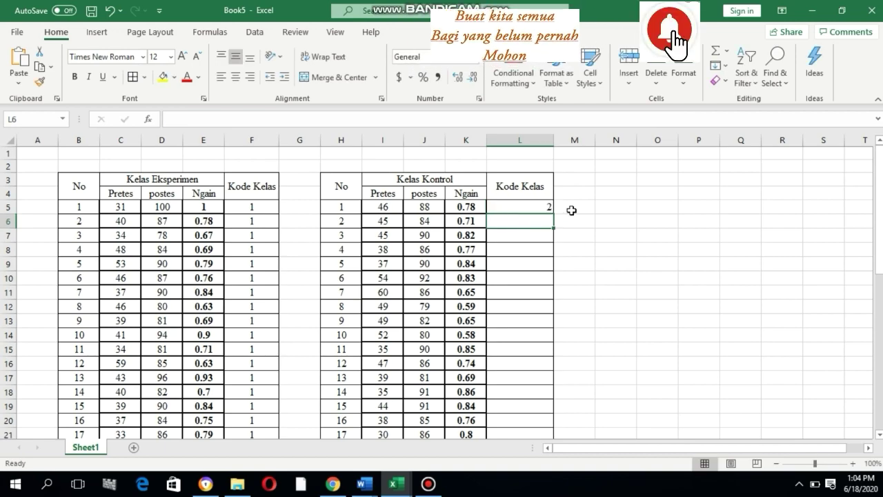
click(543, 206)
drag(553, 213, 541, 405)
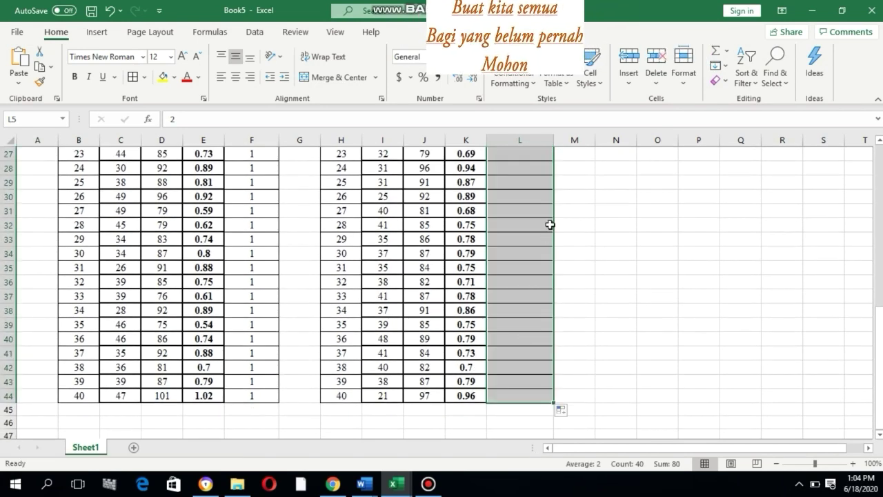
click(236, 78)
scroll(625, 304, up, 9)
click(615, 305)
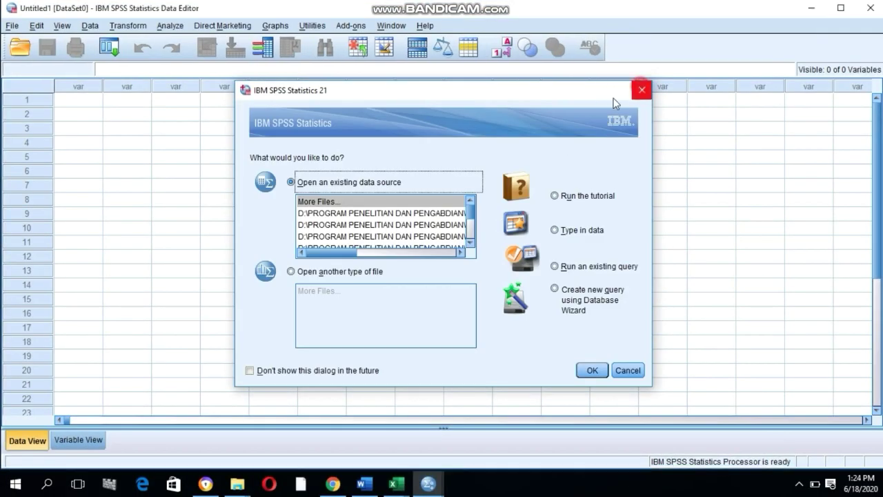
In SPSS Statistics, dismiss the startup dialog and define two variables named Pretes and kelas
click(641, 91)
click(80, 442)
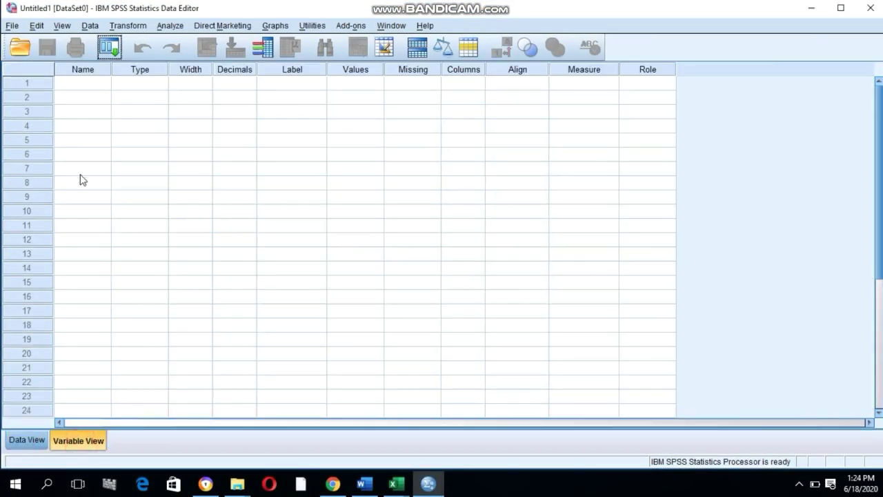
click(89, 85)
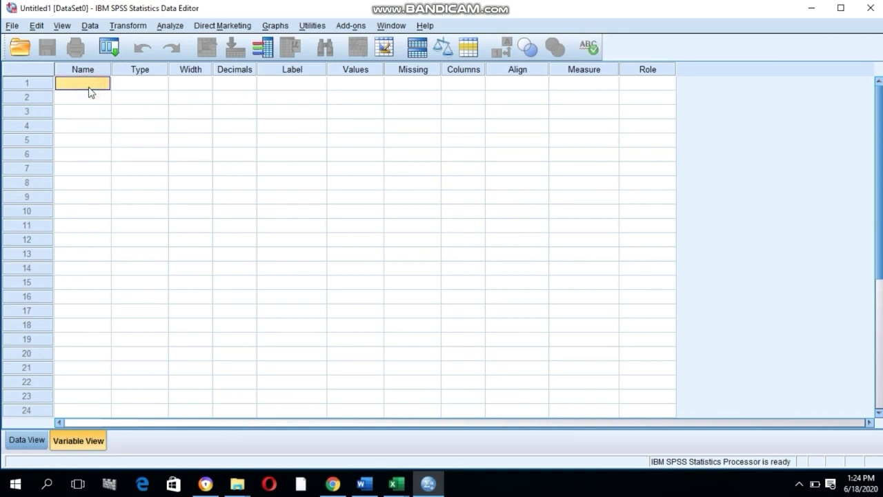
text(Pretes)
click(86, 99)
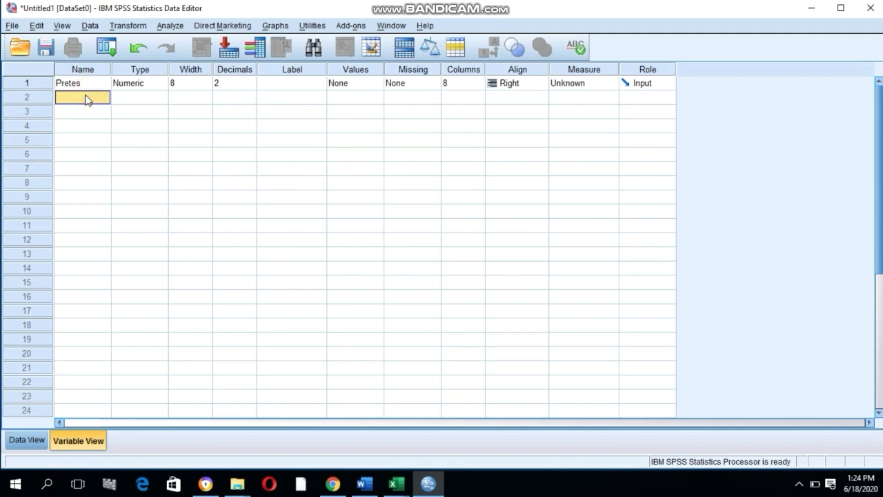
text(kelas)
click(325, 129)
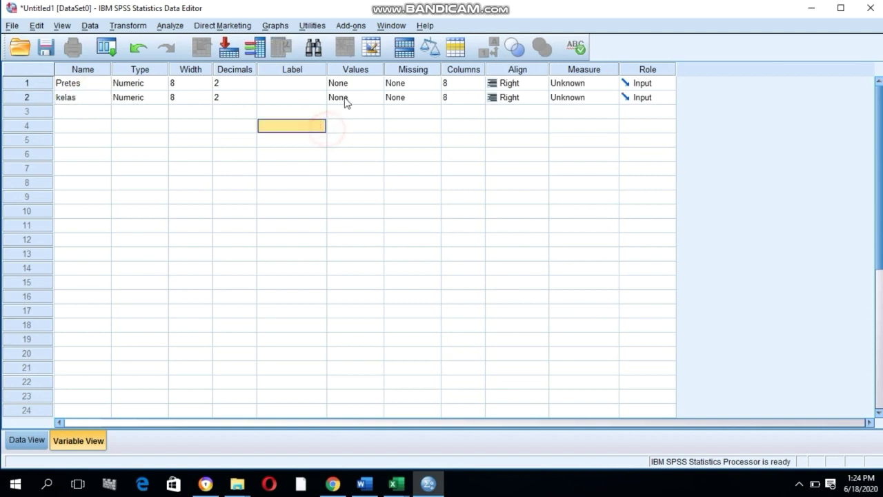
Assign value labels to the kelas variable: 1 for Eksperimen and 2 for Kontrol
click(379, 101)
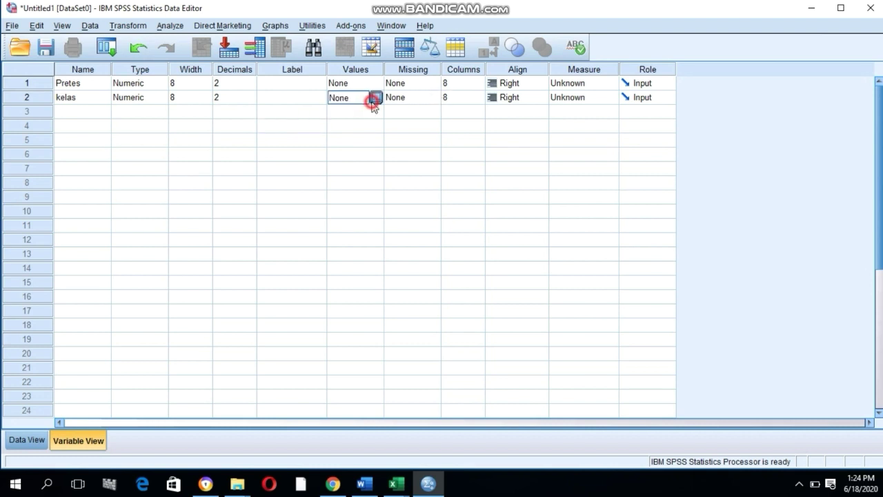
click(378, 102)
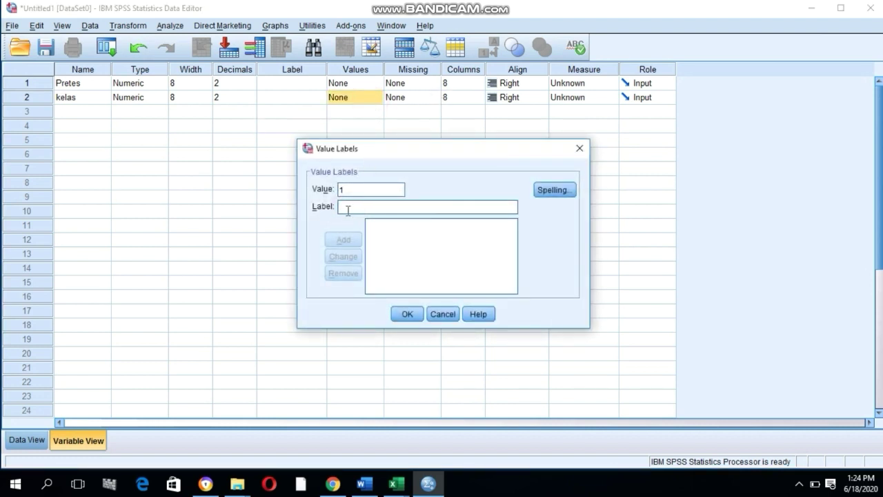
text(Eksperimen)
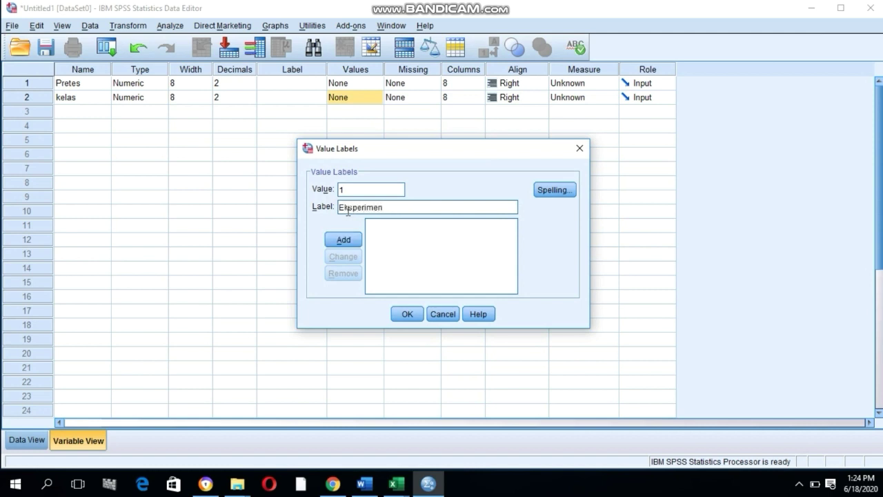
click(341, 238)
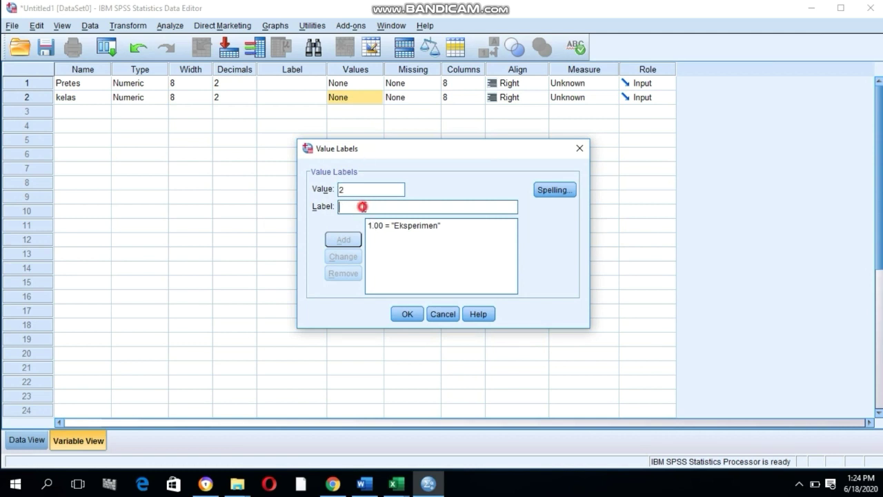
click(363, 206)
text(Kontrol)
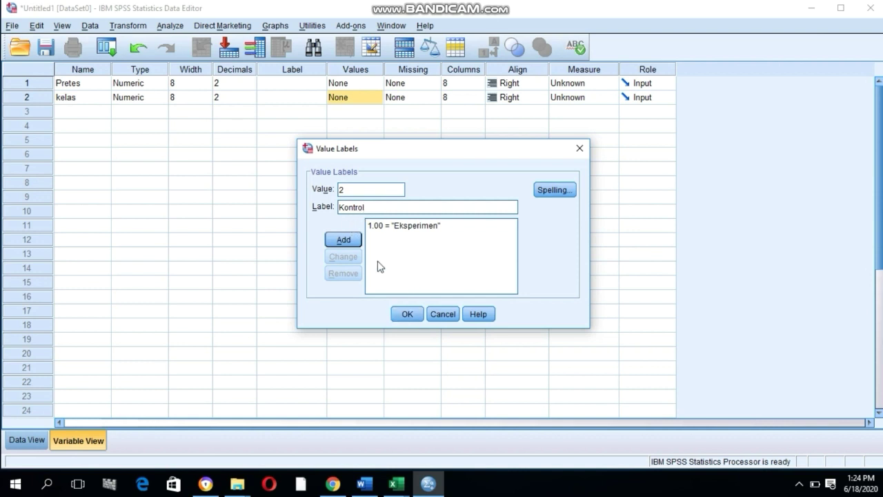
click(344, 242)
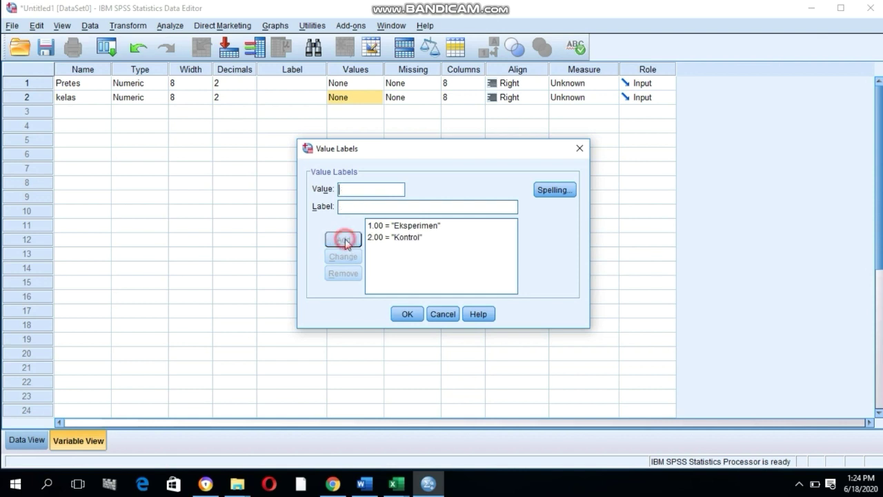
click(408, 314)
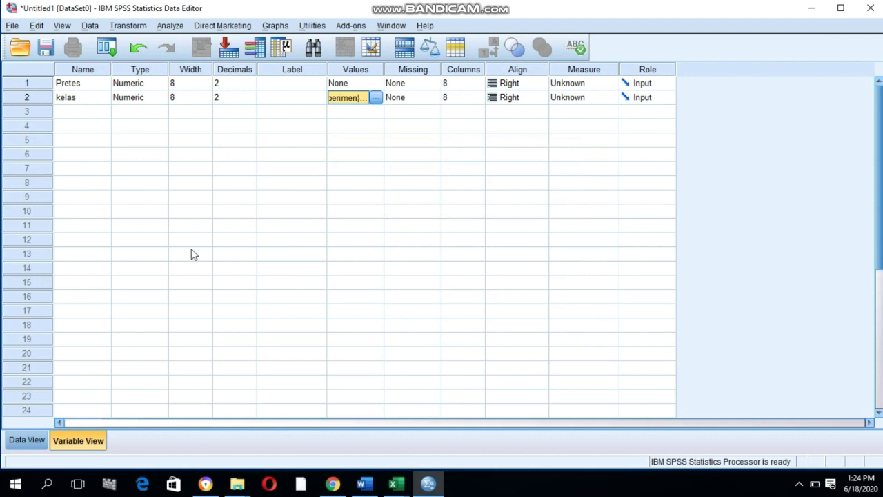
Copy the experimental class pretest scores C5:C44 from Excel's Book5 and paste them into the SPSS Pretes column from row 1
click(22, 440)
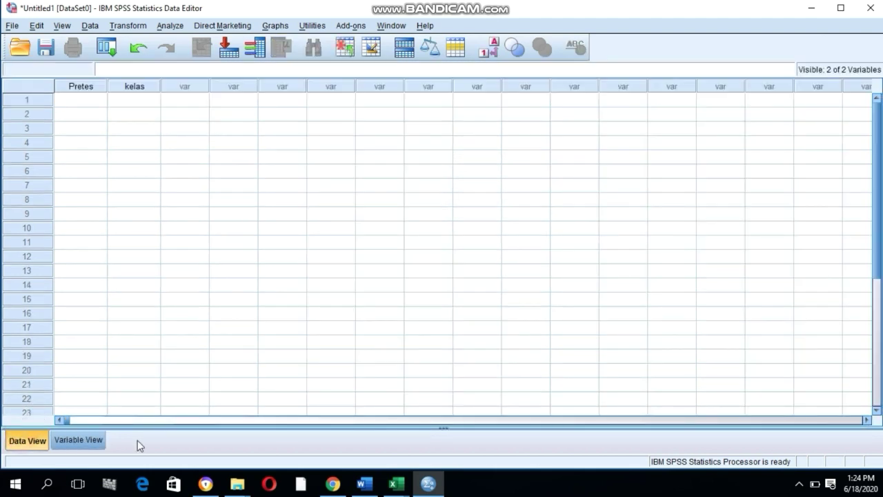
click(88, 102)
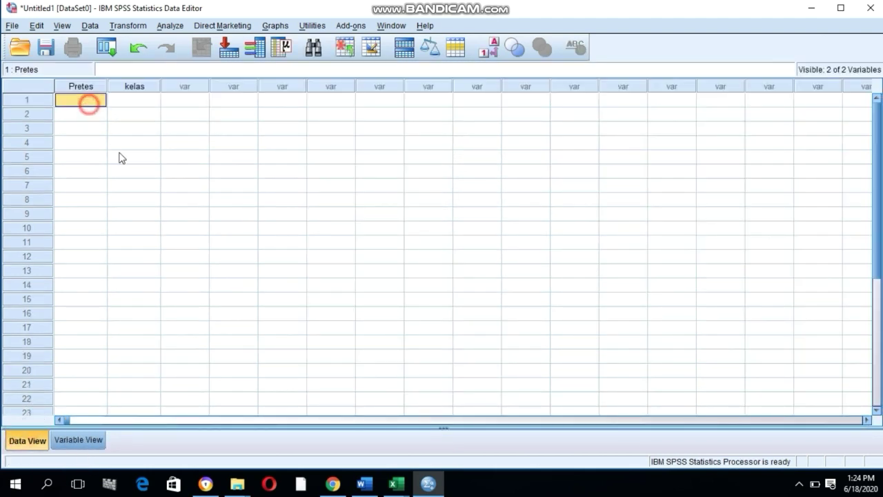
click(397, 483)
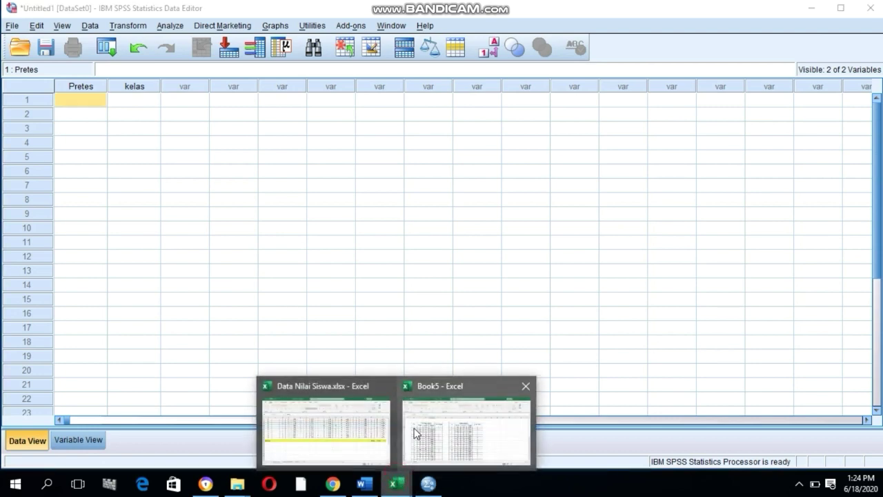
click(429, 435)
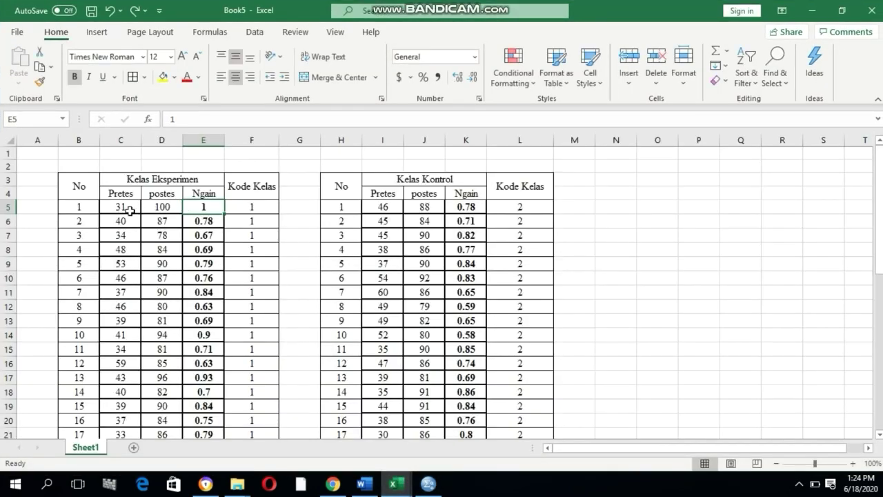
drag(128, 209, 122, 415)
key(ctrl+c)
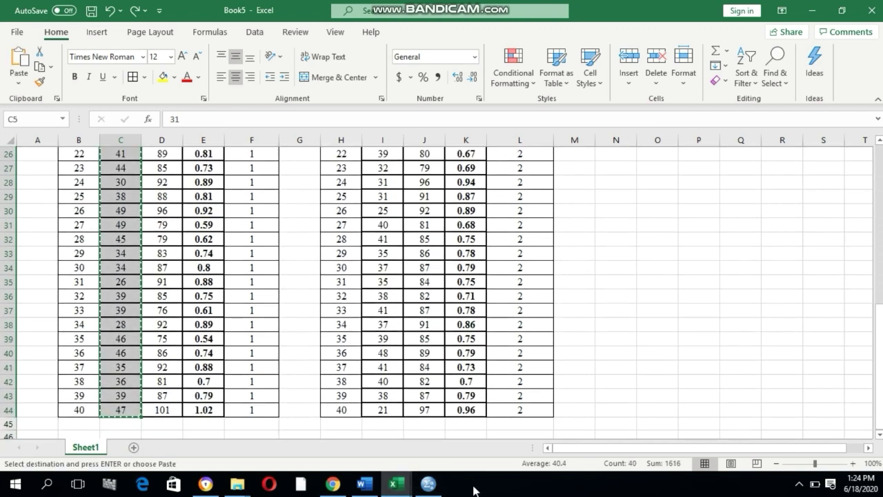
click(428, 483)
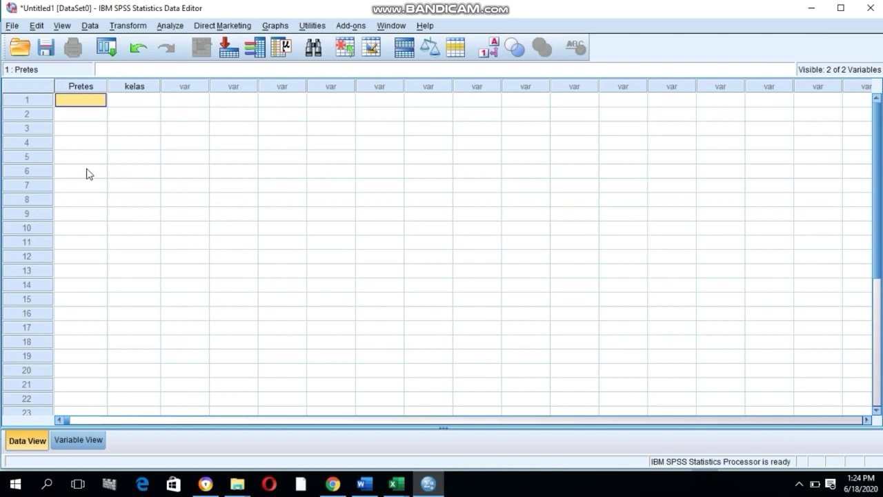
key(ctrl+v)
scroll(118, 197, down, 1)
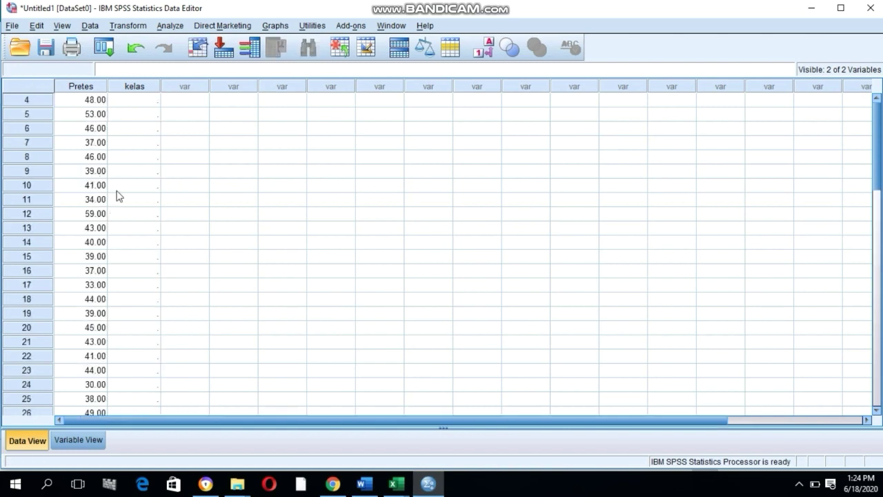
scroll(128, 166, up, 1)
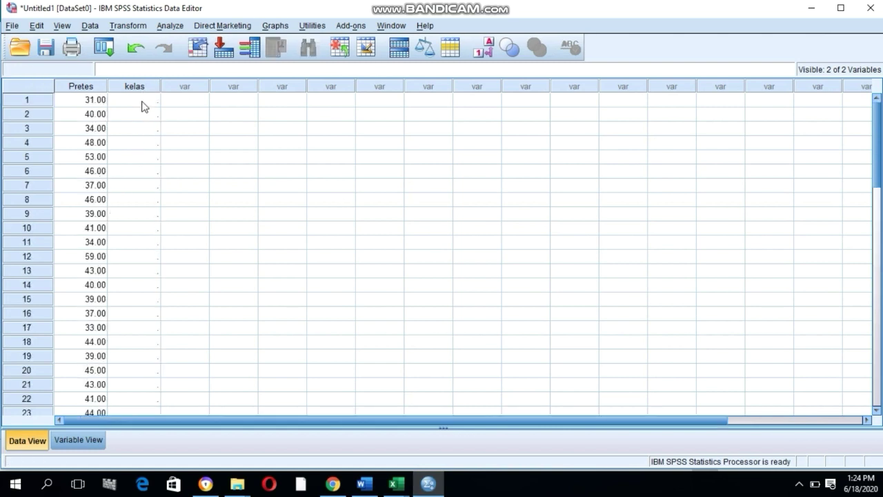
Copy the experimental class codes F5:F44 from Excel's Book5 and paste them into the SPSS kelas column from row 1
click(142, 105)
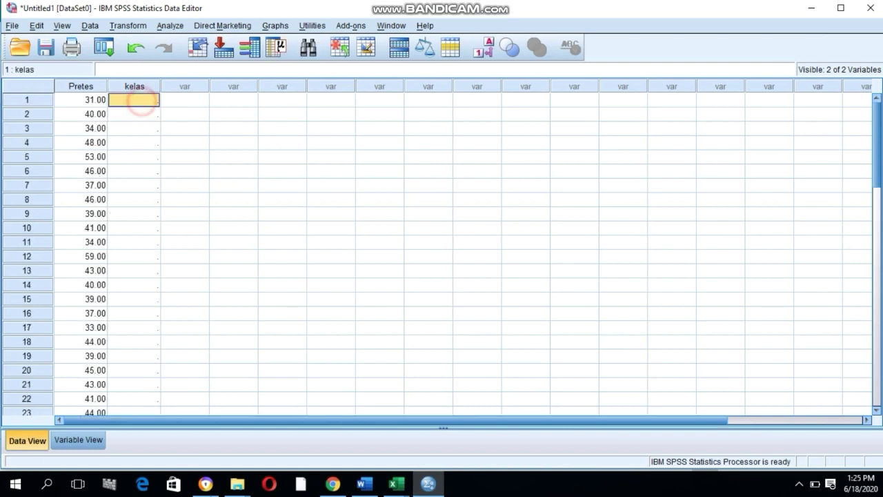
click(428, 487)
scroll(228, 176, up, 7)
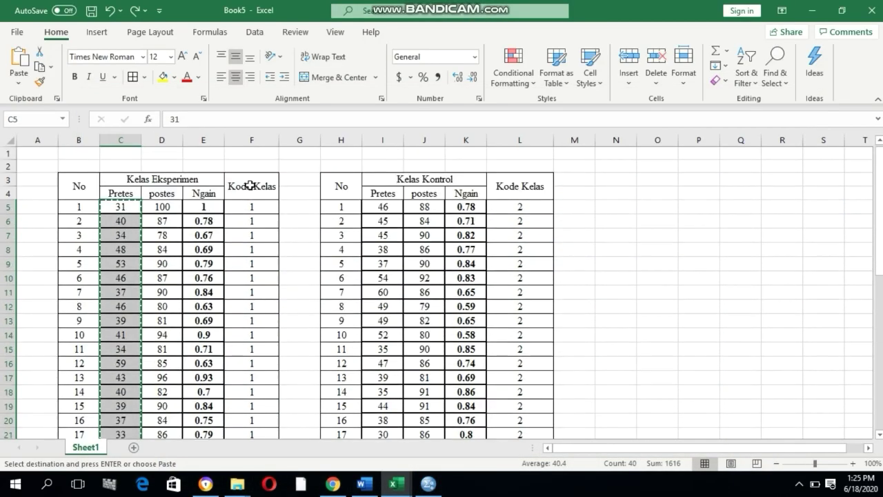
drag(253, 207, 255, 414)
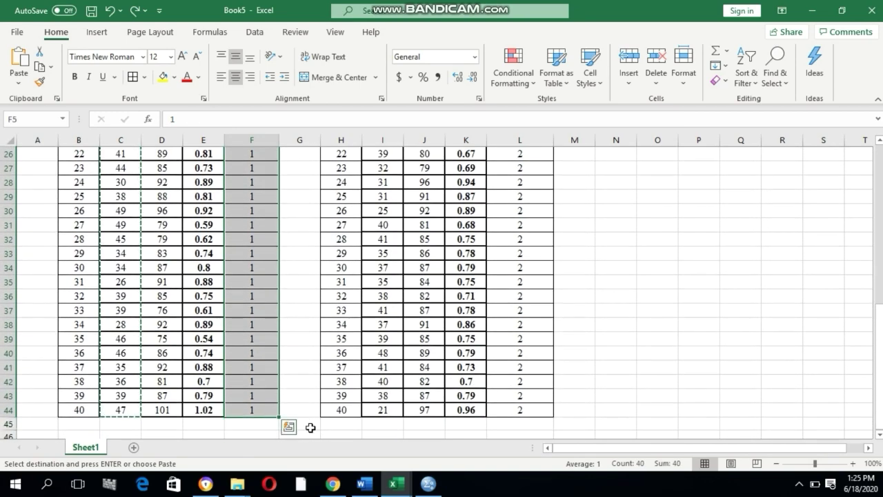
key(ctrl+c)
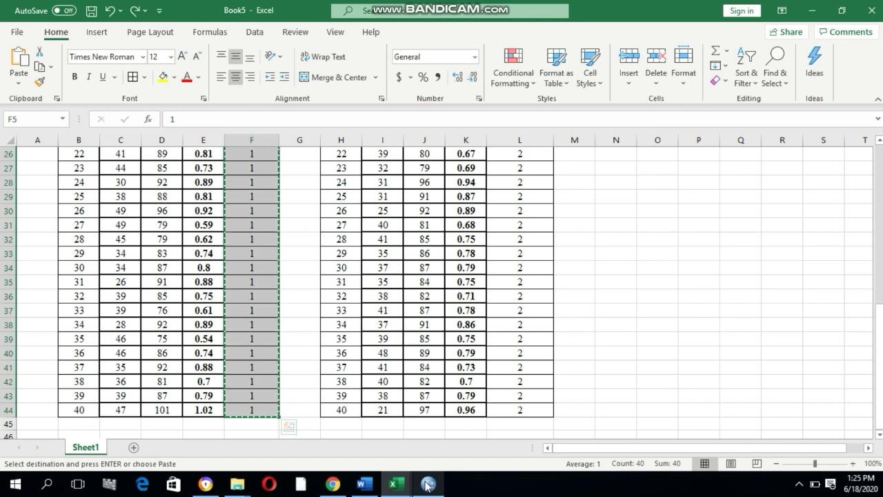
click(427, 485)
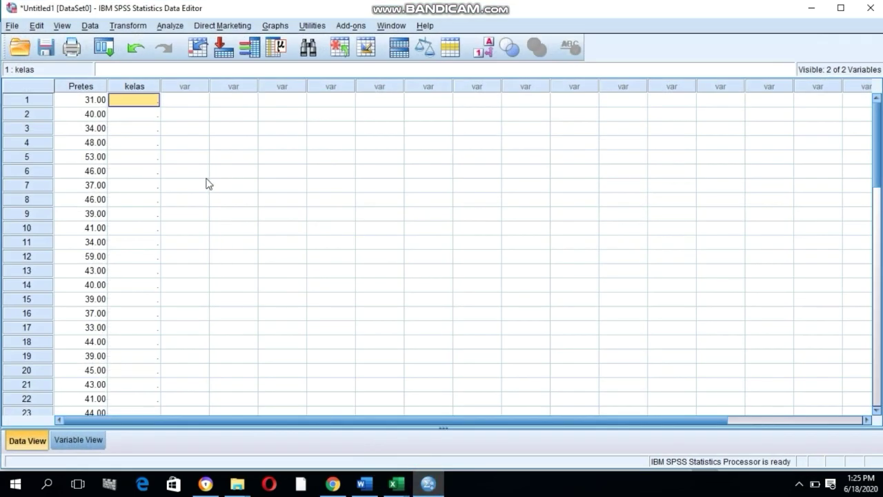
key(ctrl+v)
Copy the control class pretest scores I5:I44 from Excel's Book5 and paste them into the SPSS Pretes column from row 41
scroll(134, 264, down, 7)
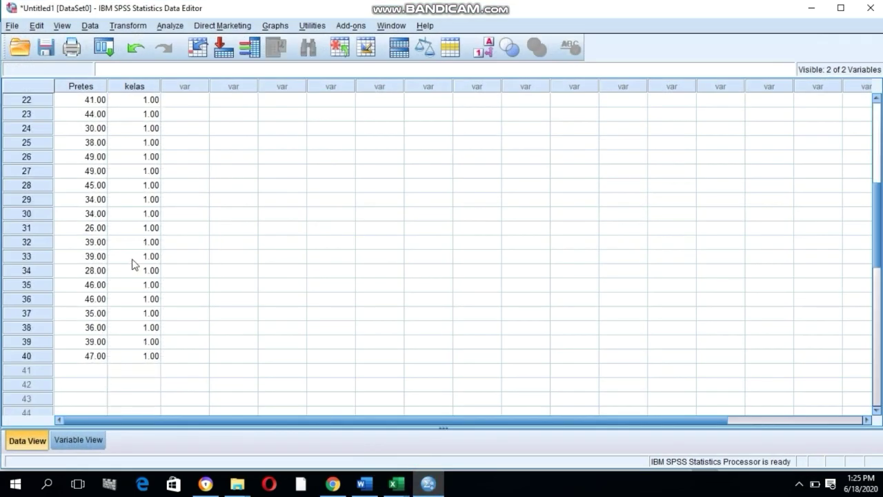
click(103, 372)
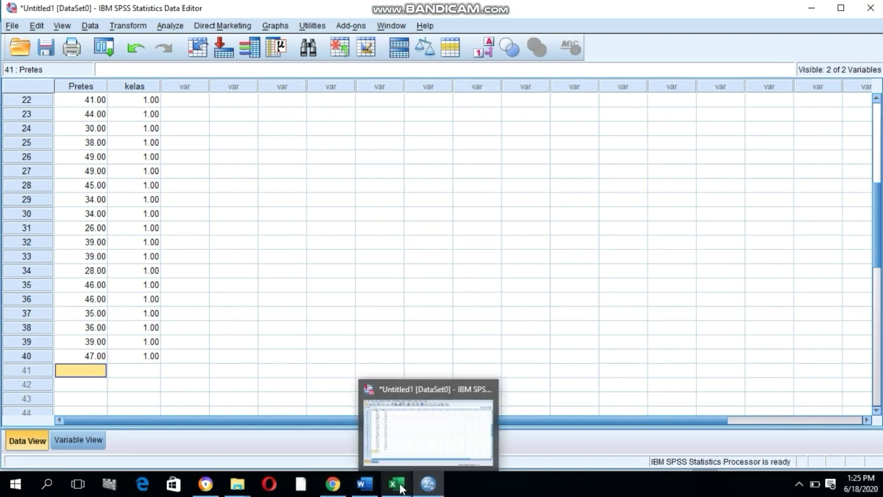
mouse_move(400, 488)
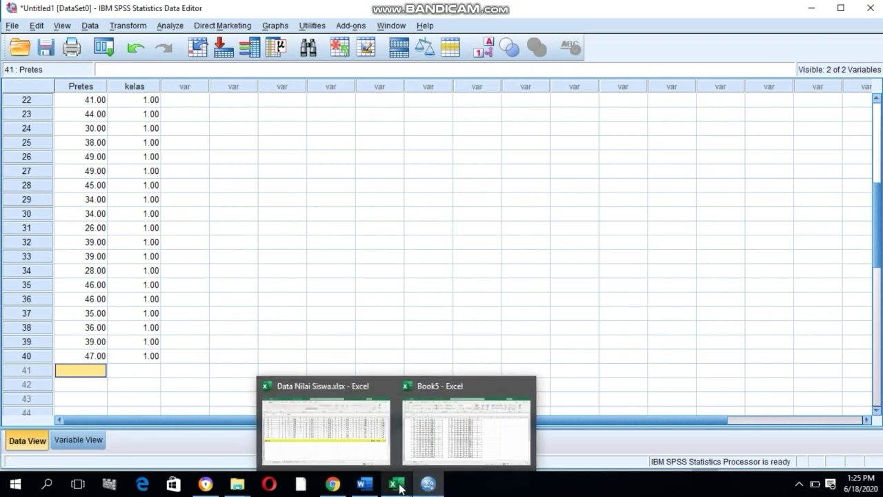
click(466, 428)
scroll(438, 247, up, 3)
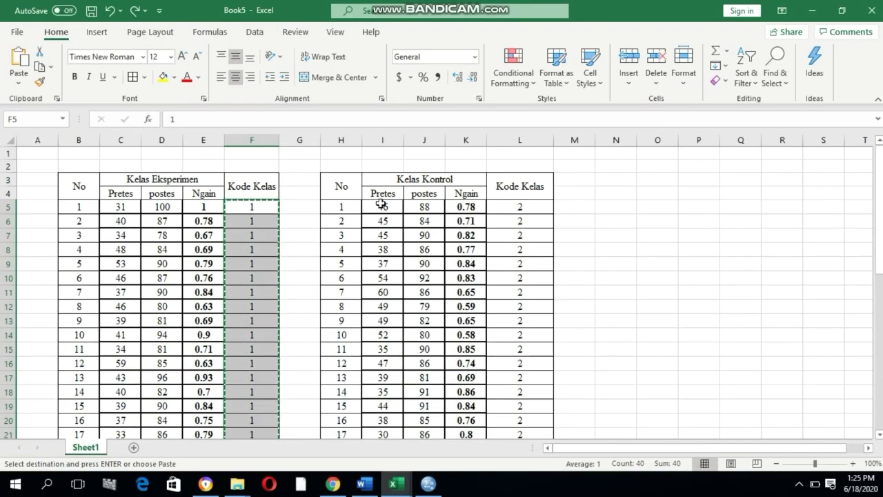
drag(382, 204, 393, 413)
drag(393, 401, 392, 400)
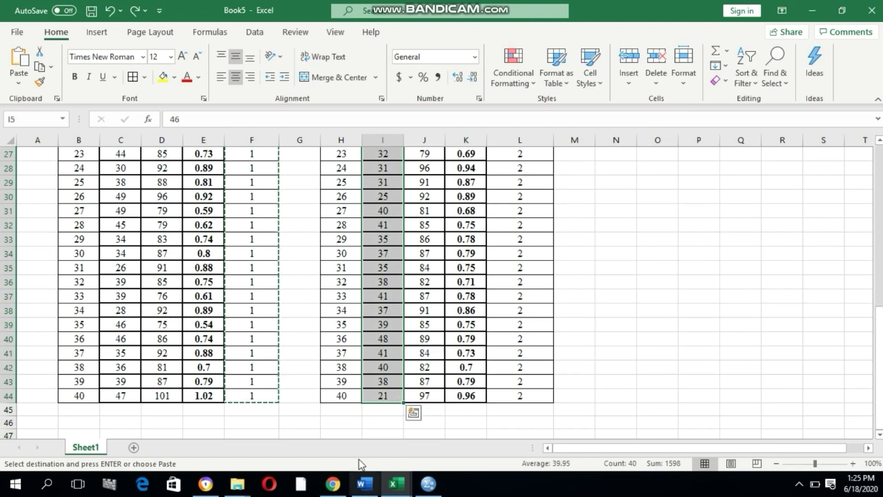
key(ctrl+c)
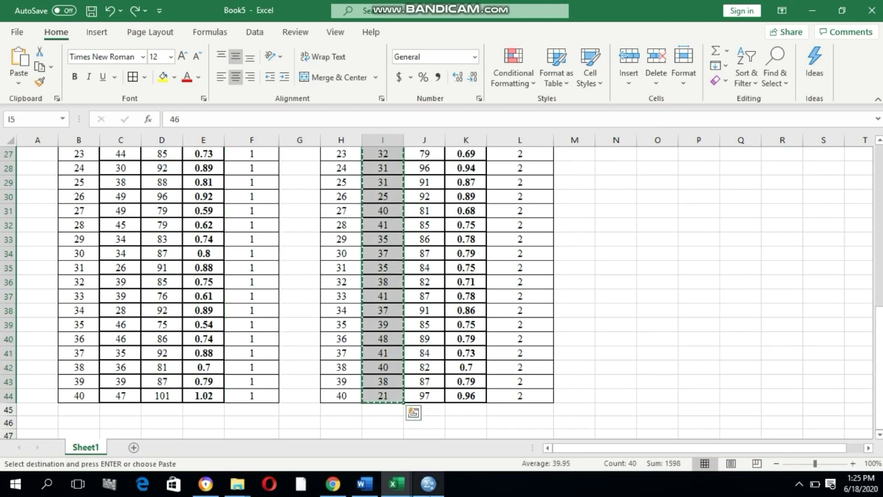
click(428, 484)
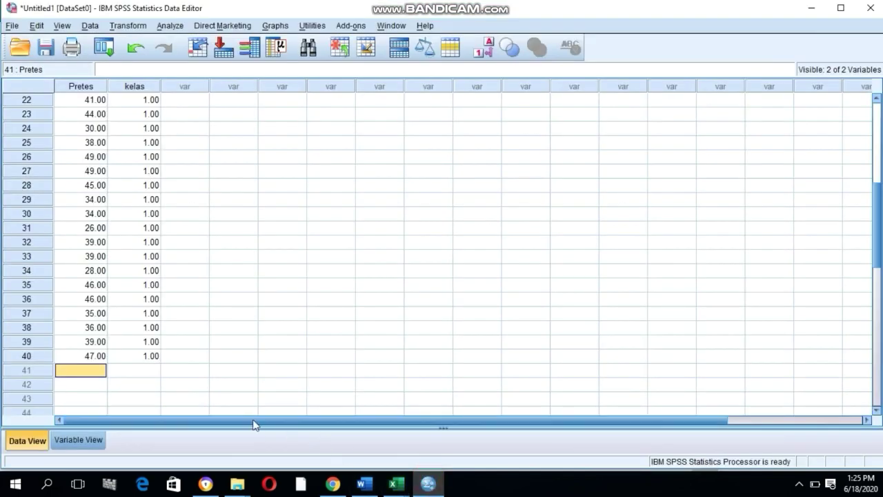
key(ctrl+v)
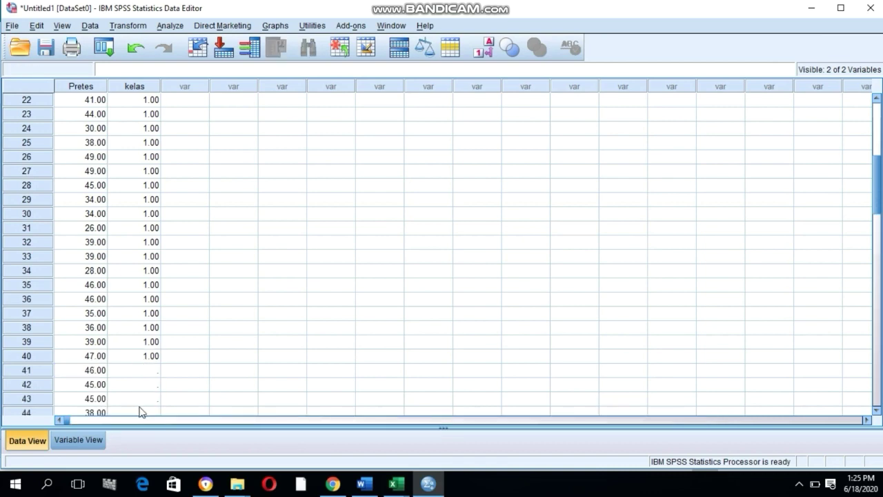
Copy the control class codes L5:L44 from Excel's Book5 and paste them into the SPSS kelas column from row 41
click(149, 371)
click(395, 484)
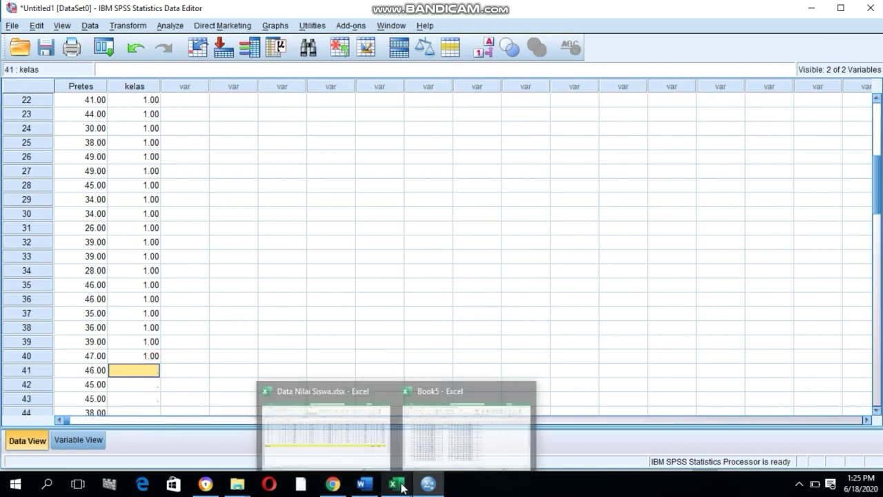
click(465, 421)
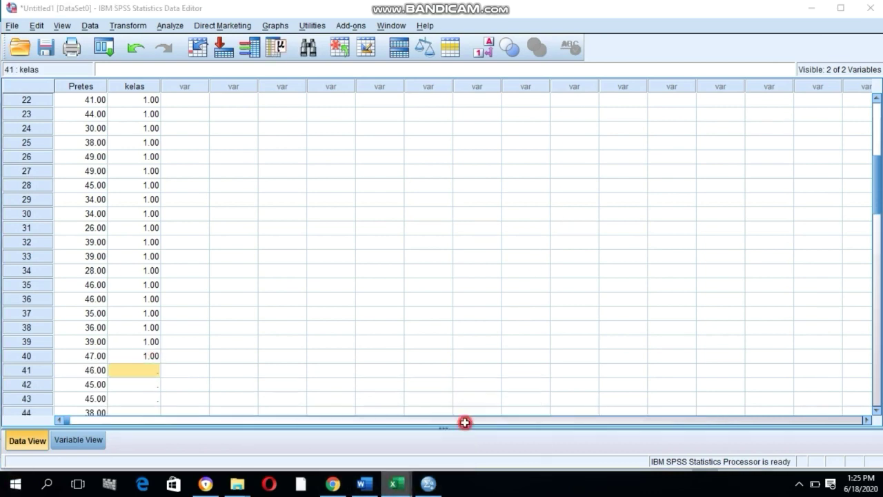
scroll(490, 262, up, 4)
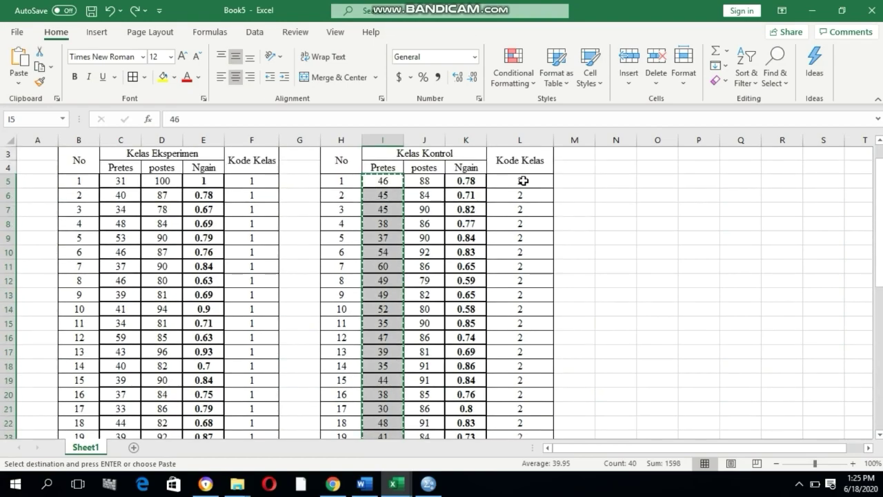
drag(522, 181, 540, 403)
key(ctrl+c)
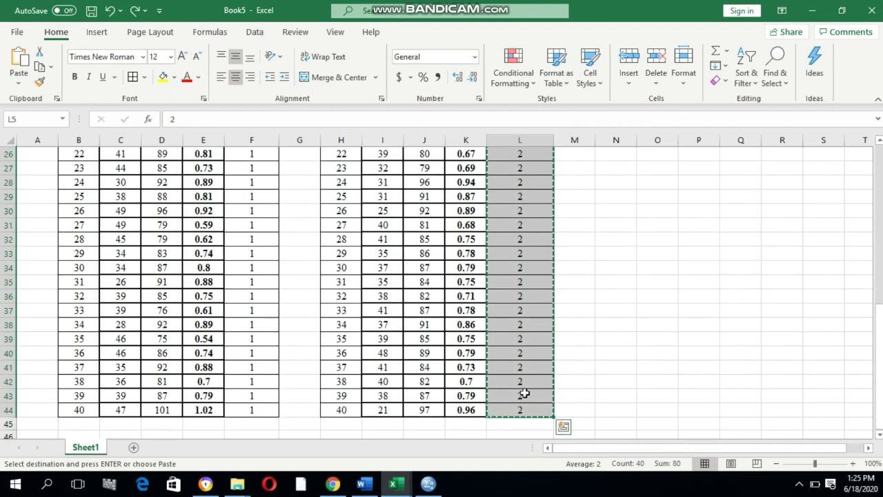
key(ctrl+q)
click(428, 484)
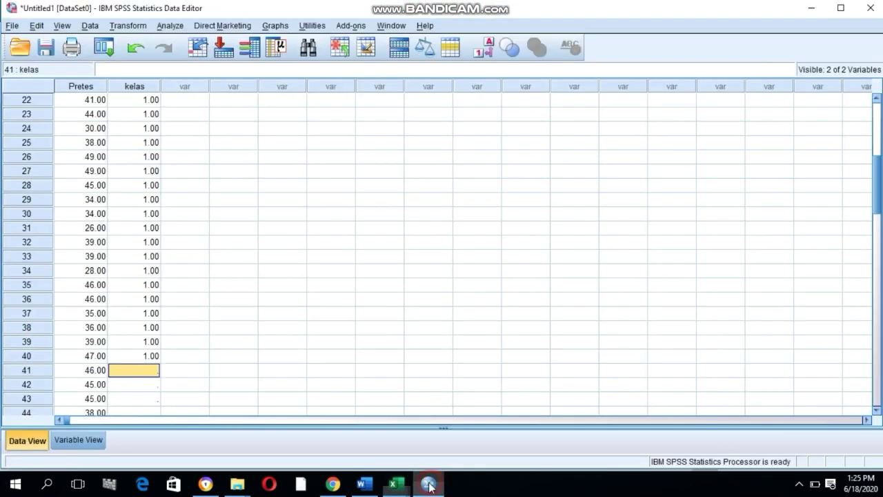
key(ctrl+v)
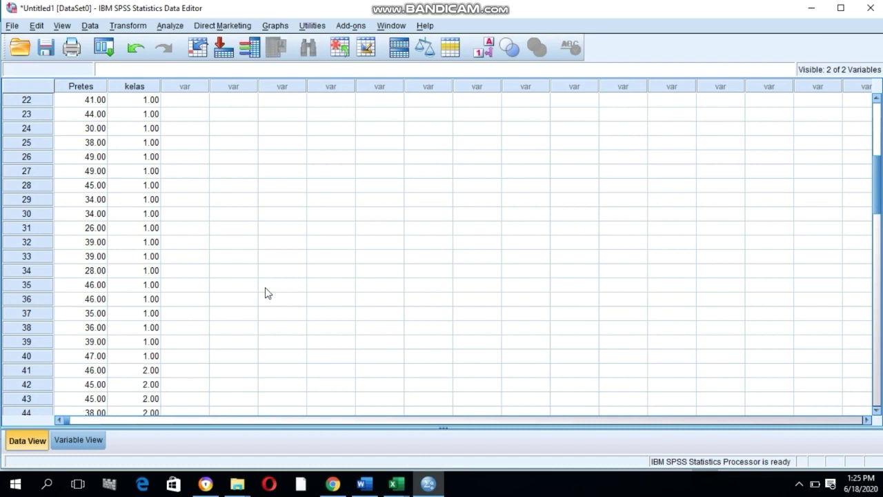
scroll(120, 124, down, 13)
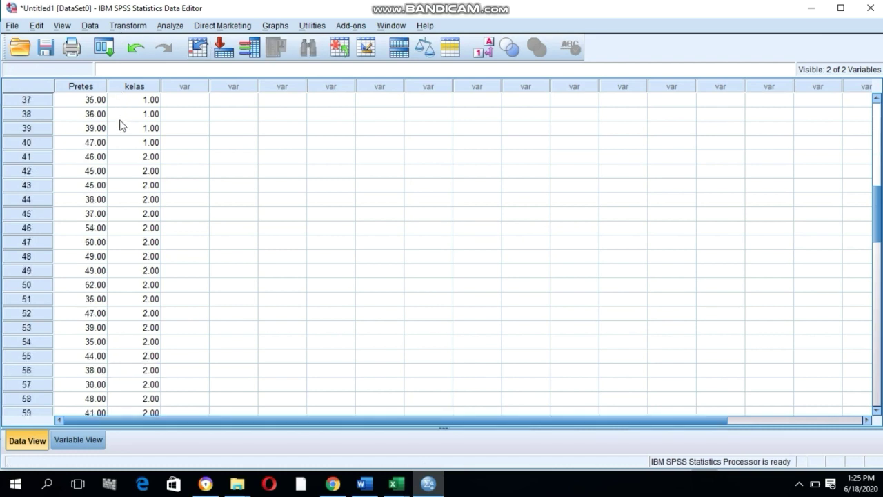
scroll(128, 145, up, 10)
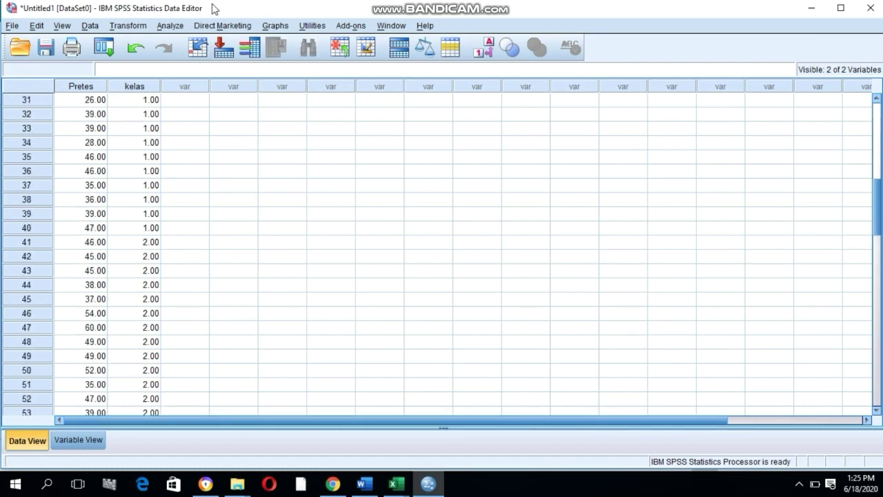
Set up a One-Way ANOVA with Pretes as the dependent variable and kelas as the factor
click(169, 27)
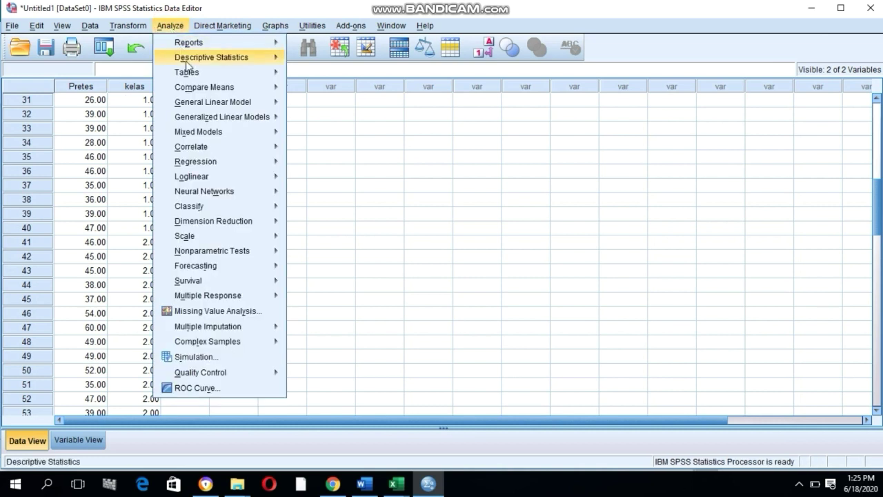
mouse_move(195, 121)
mouse_move(196, 90)
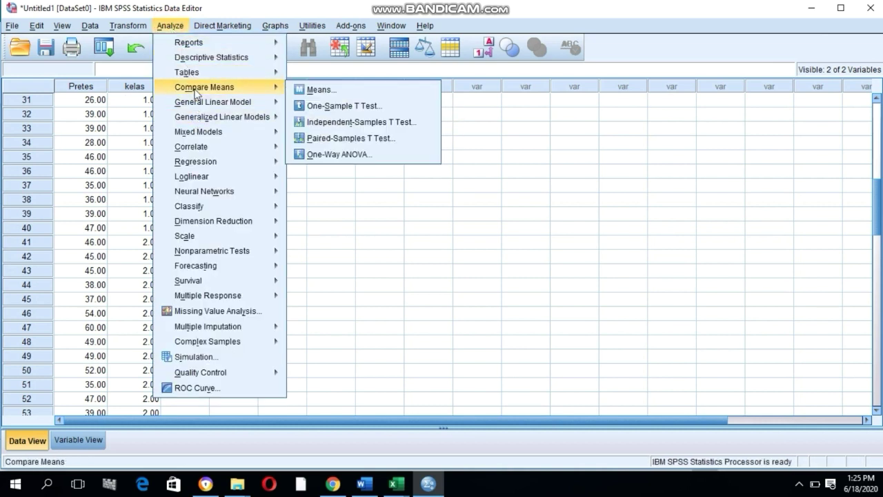
click(329, 154)
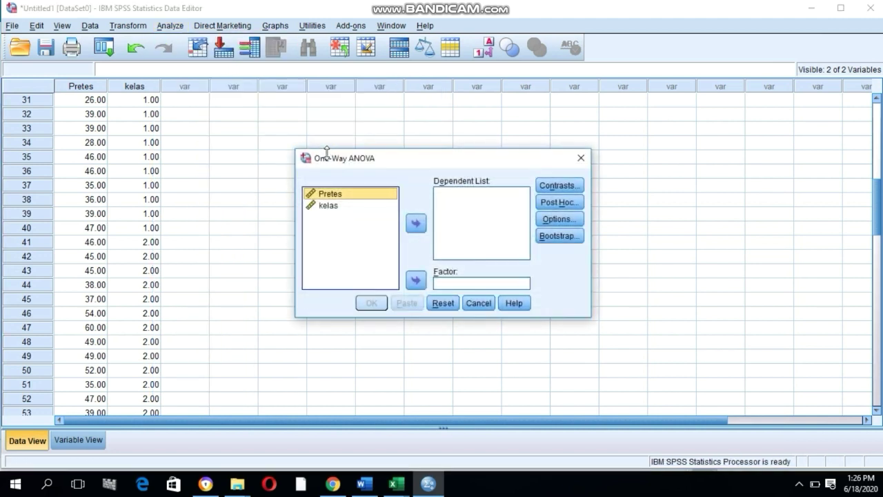
click(418, 222)
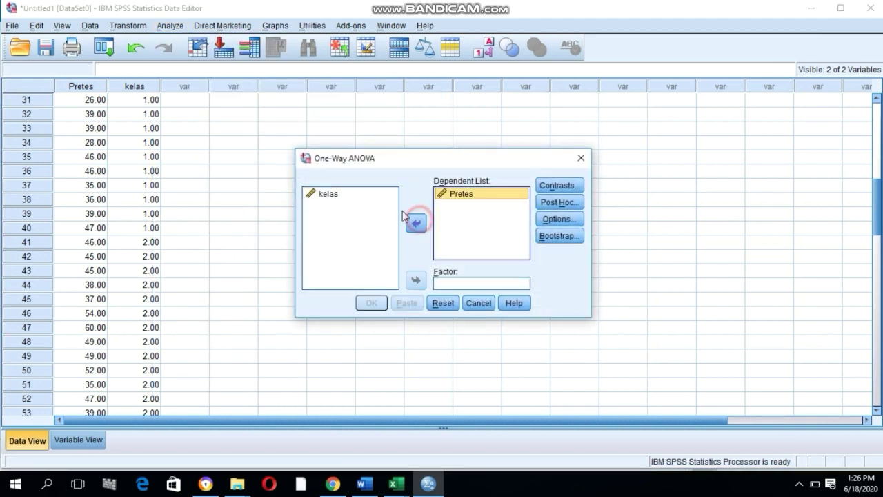
click(336, 196)
click(415, 280)
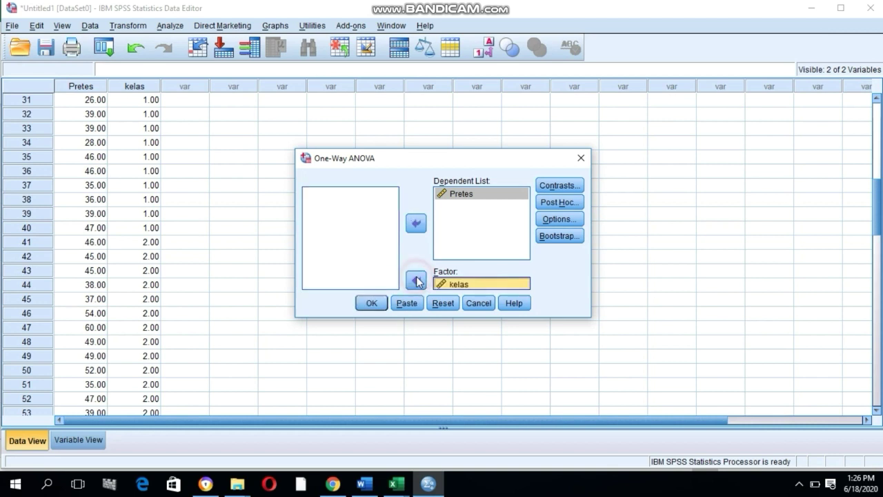
Enable the homogeneity of variance test in the One-Way ANOVA options and run the analysis
click(564, 220)
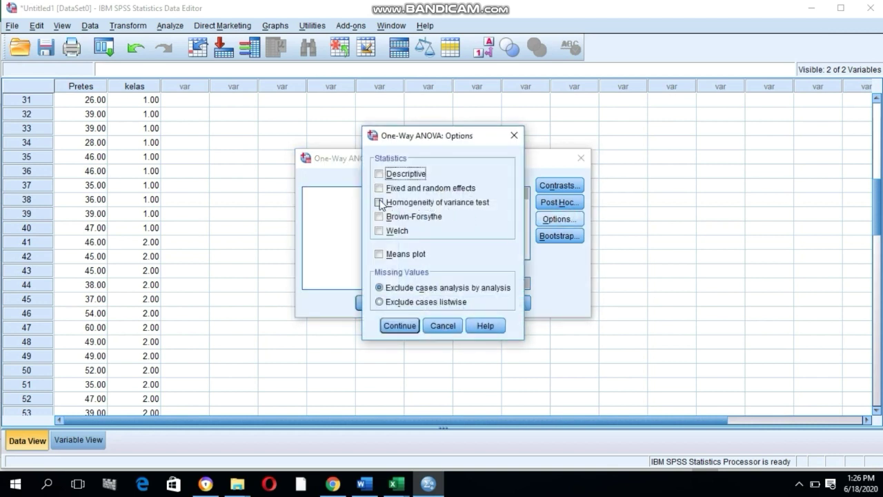
click(379, 203)
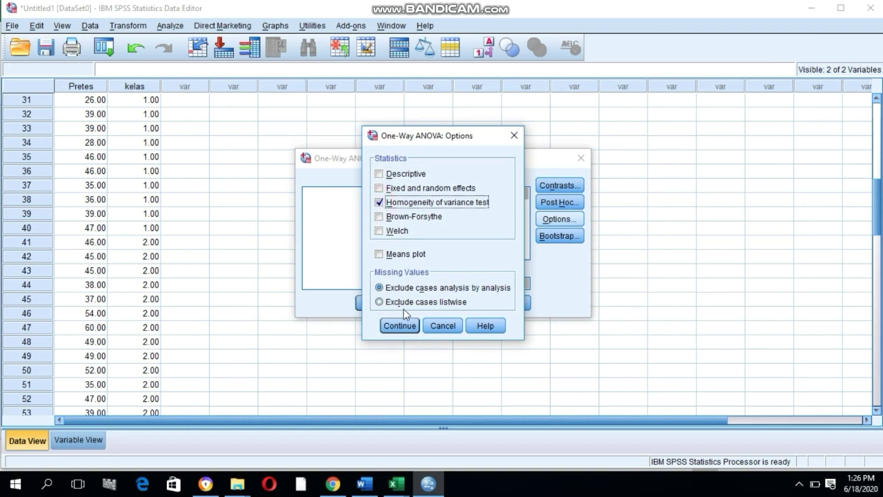
click(399, 328)
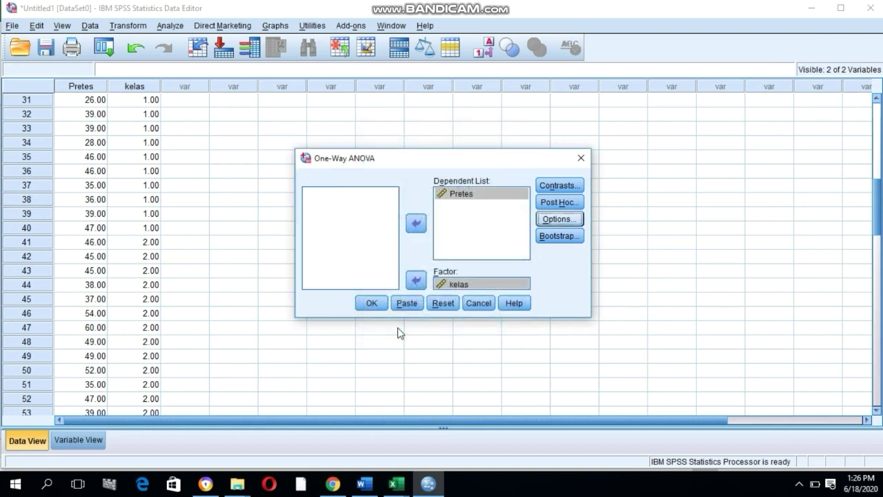
click(371, 304)
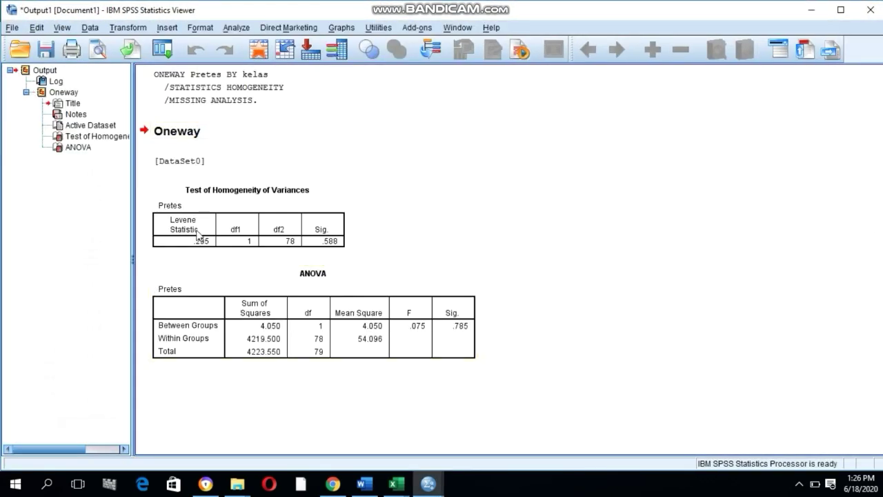
Copy the Test of Homogeneity of Variances table from the SPSS output
click(222, 208)
right_click(227, 200)
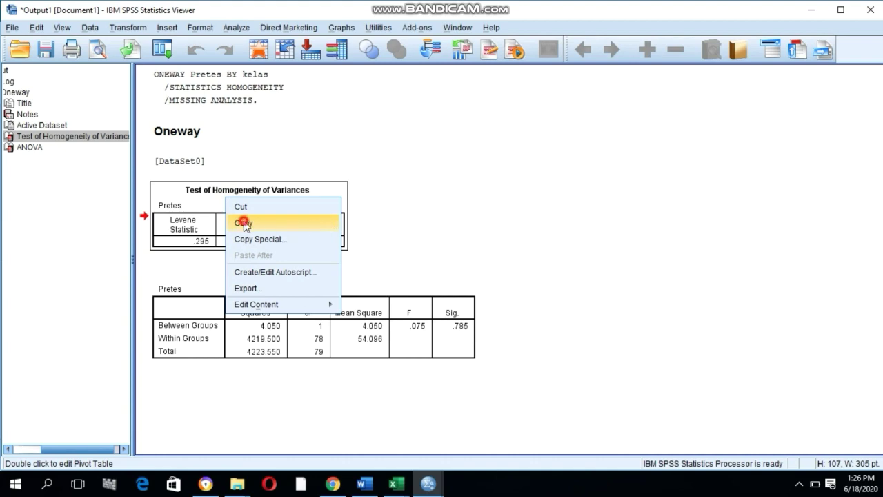
click(240, 222)
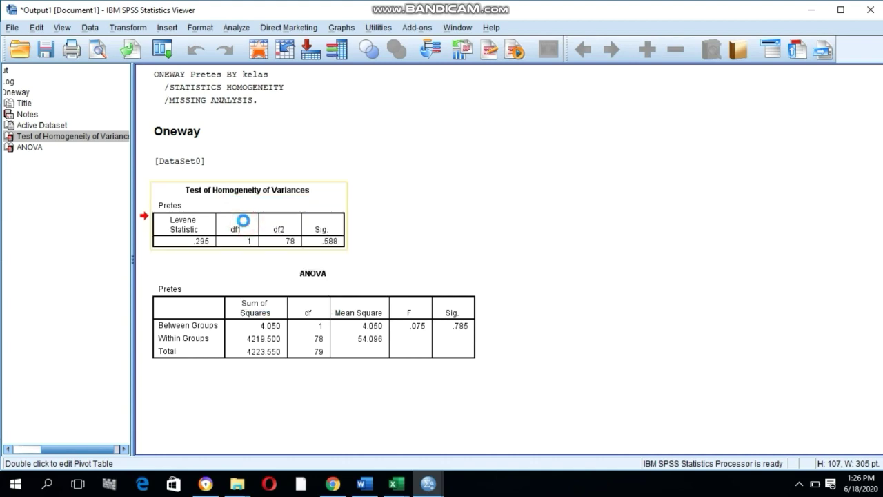
Minimize the SPSS and Excel windows and launch Word 2016 from the desktop
click(811, 10)
click(810, 7)
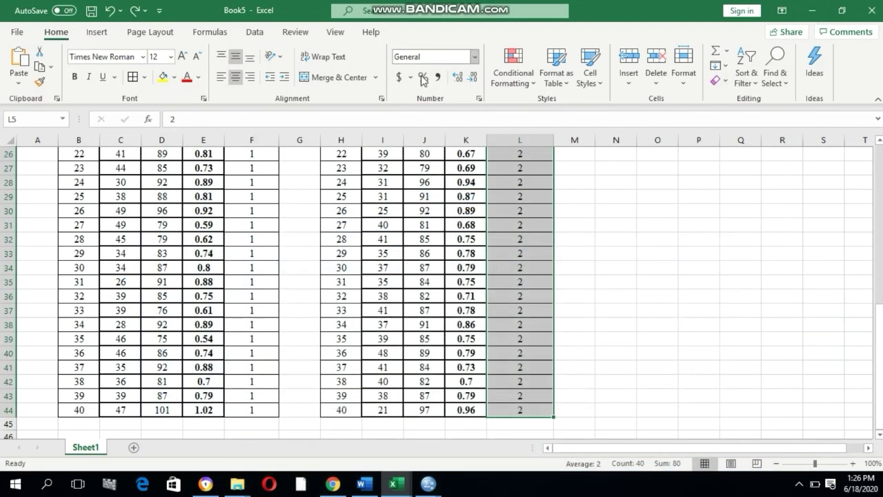
click(811, 11)
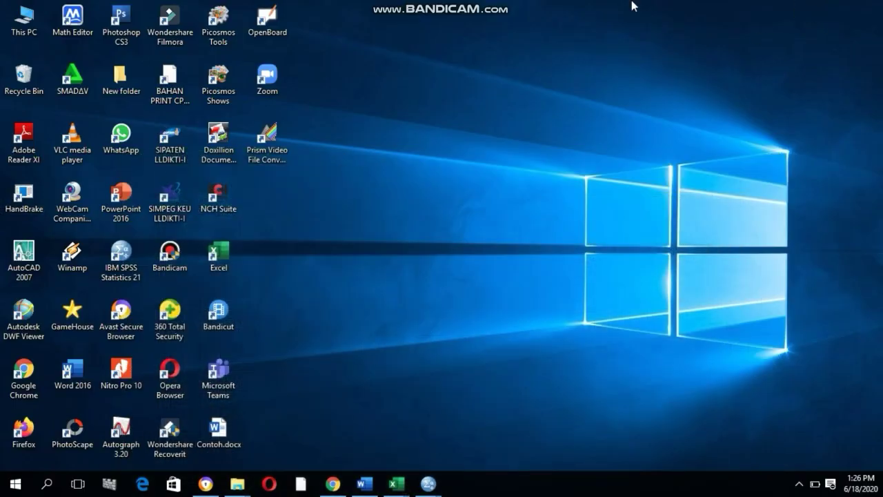
double_click(71, 378)
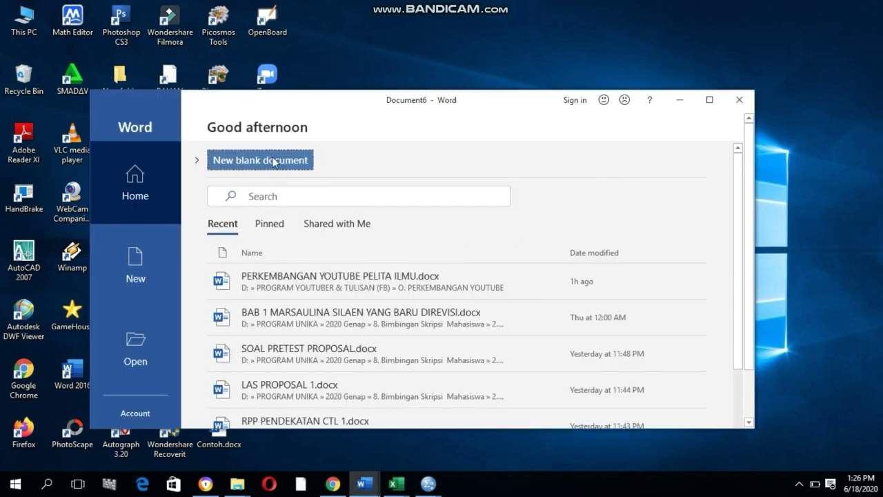
Create a blank document and enter a lettered list A to C with the items Pretes, Postes and Ngain
click(273, 163)
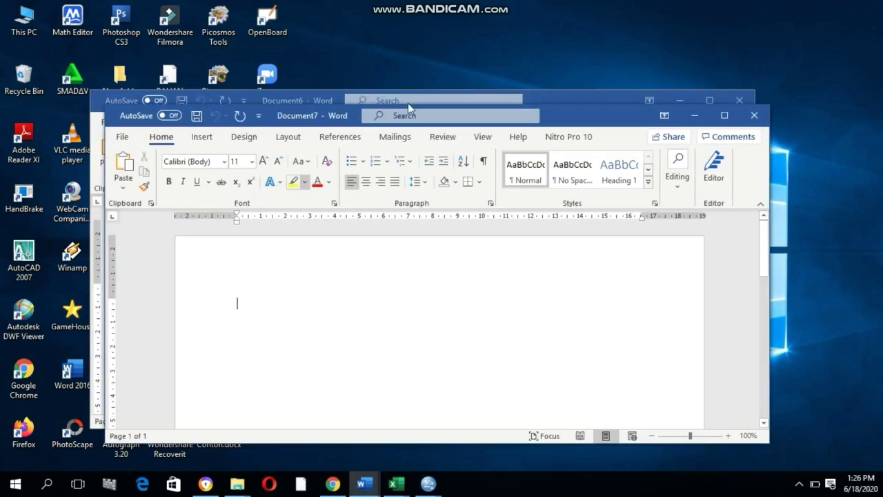
click(724, 115)
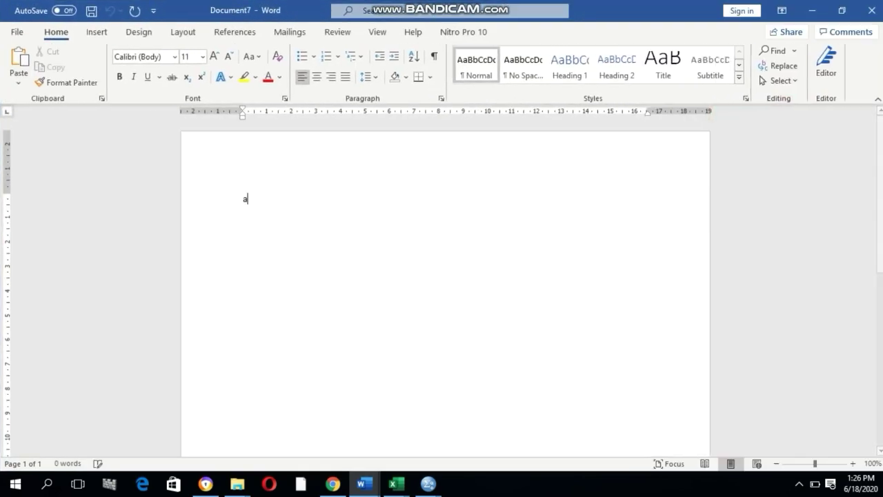
text(a.)
key(BackSpace)
key(BackSpace)
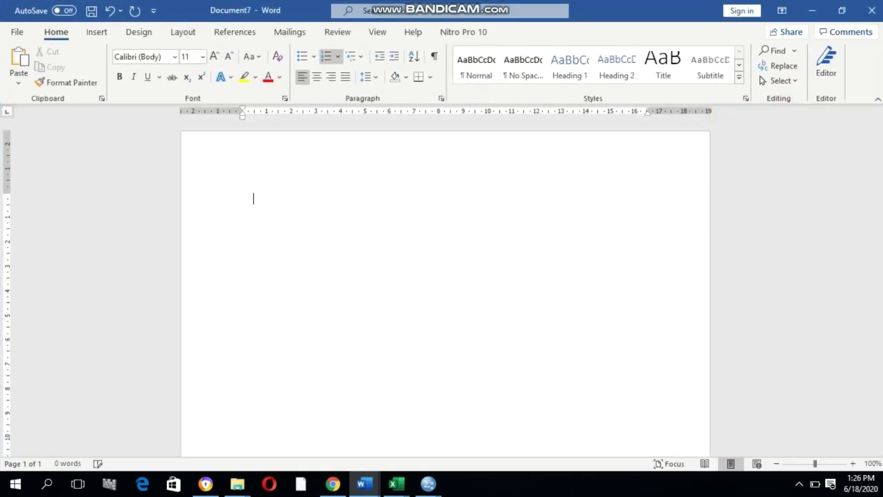
text(A)
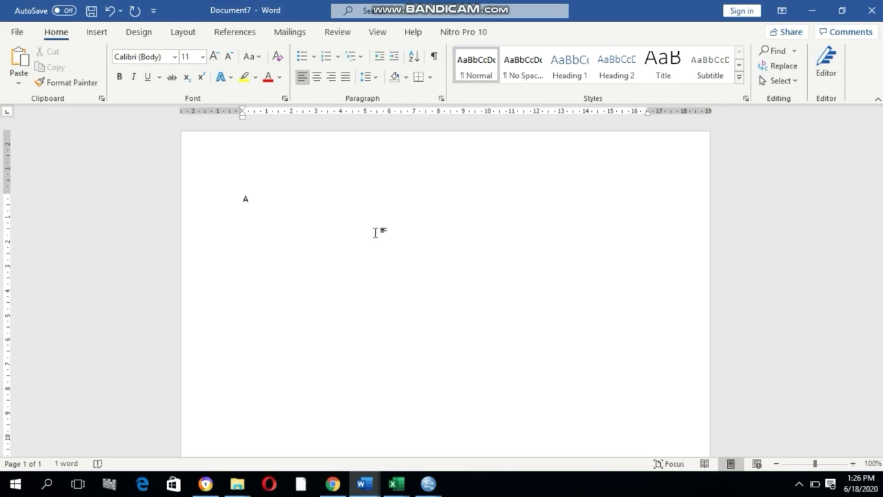
text(. Pr)
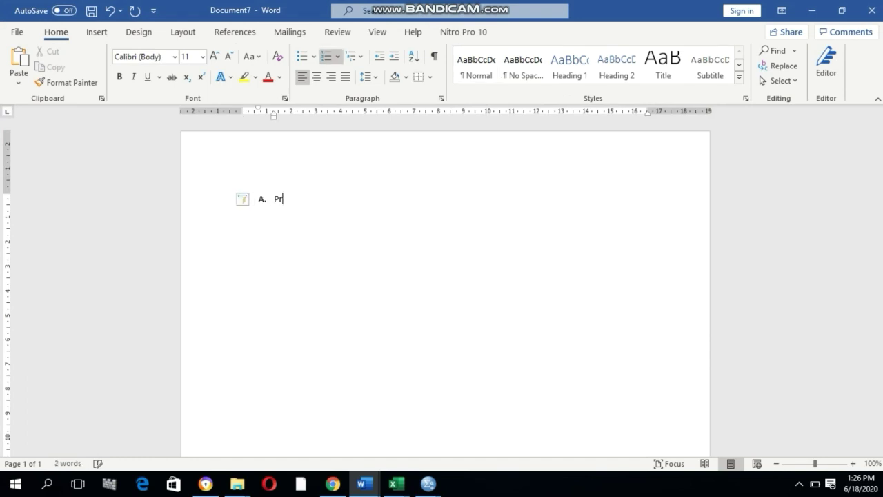
text(etes)
key(Return)
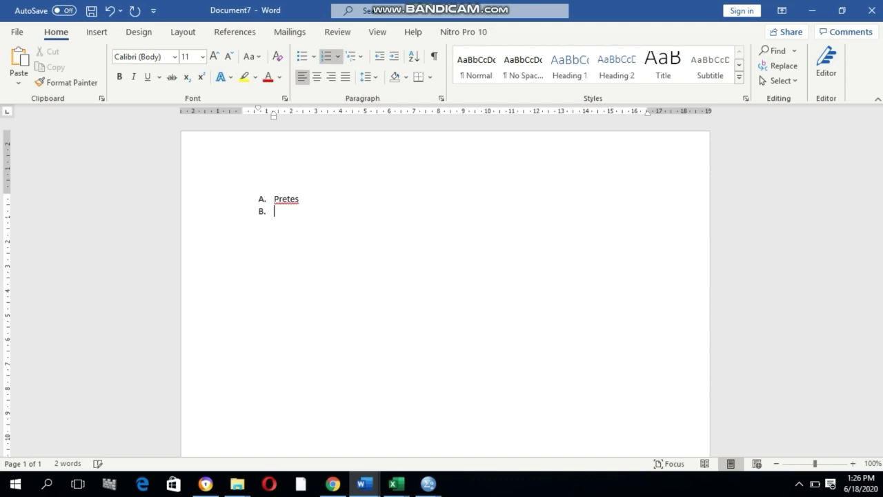
text(Postes)
key(Return)
text(N)
text(gau)
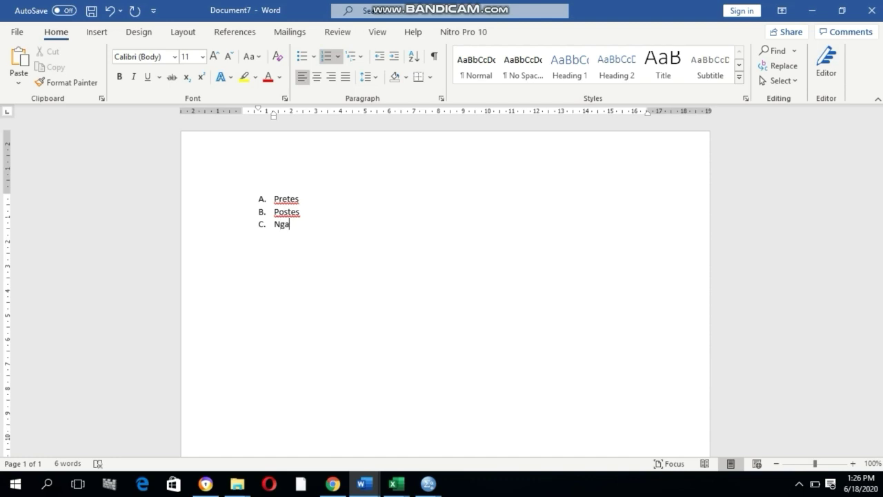
Insert several unnumbered blank lines beneath the Pretes and Postes list items
click(312, 195)
key(Return)
key(BackSpace)
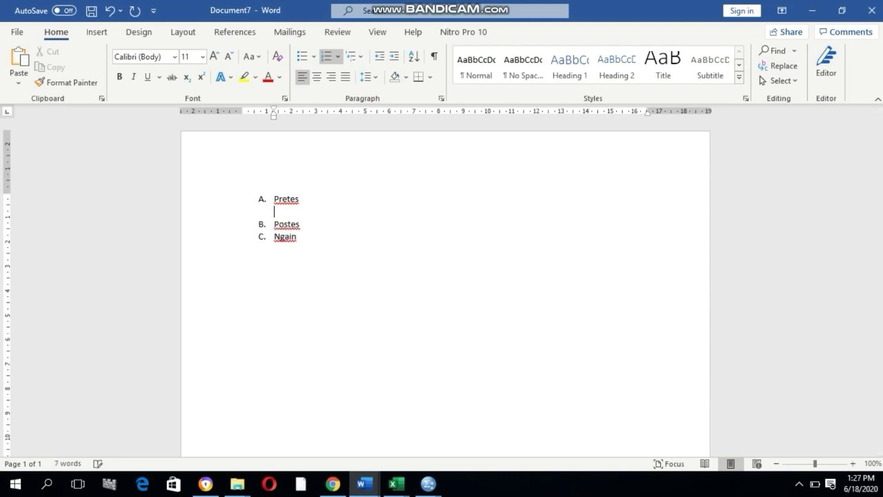
key(Return)
key(Return)
key(Return)
click(322, 264)
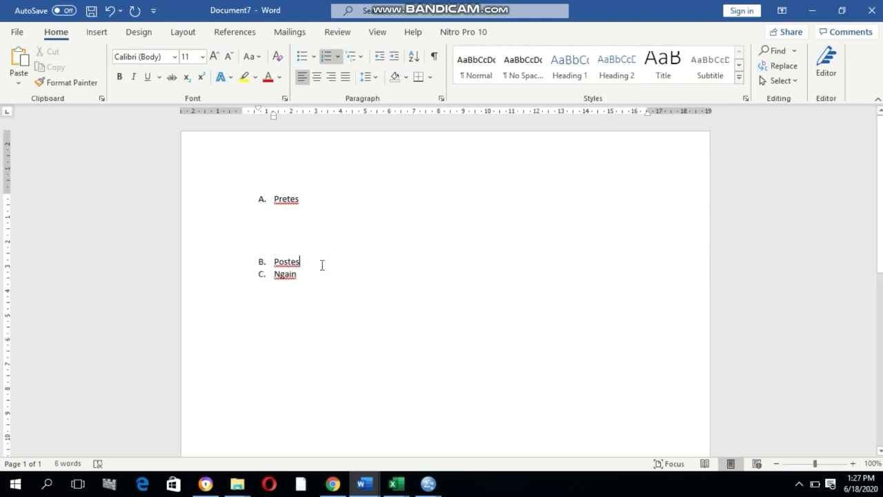
key(Return)
key(BackSpace)
key(Return)
key(Return)
key(Return)
key(Return)
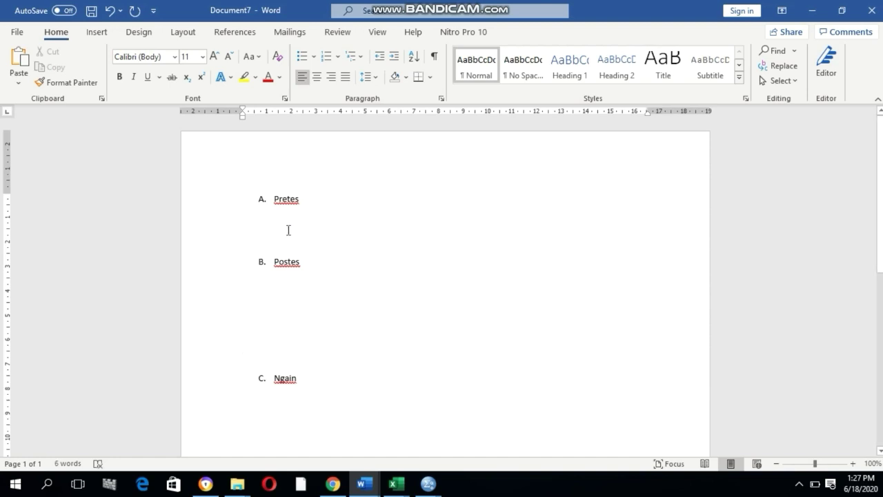
click(289, 230)
key(Return)
Paste the copied Test of Homogeneity of Variances table under Pretes and remove the extra list letters around it
click(290, 214)
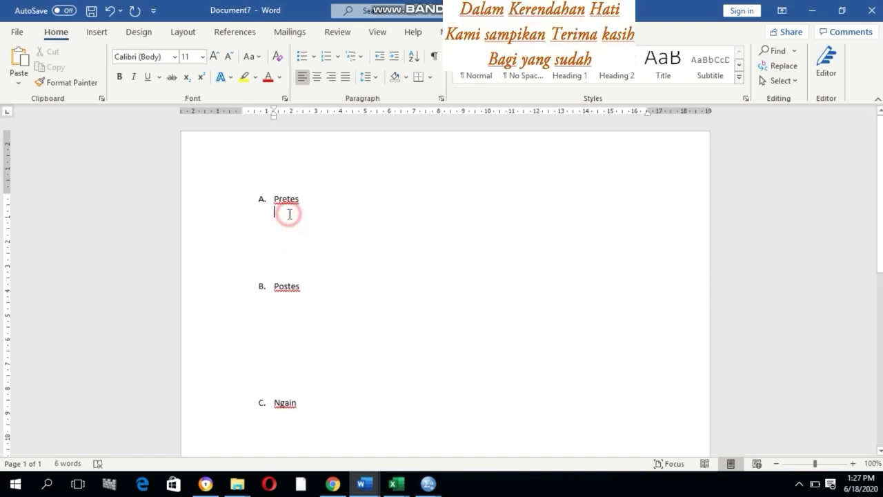
key(ctrl+v)
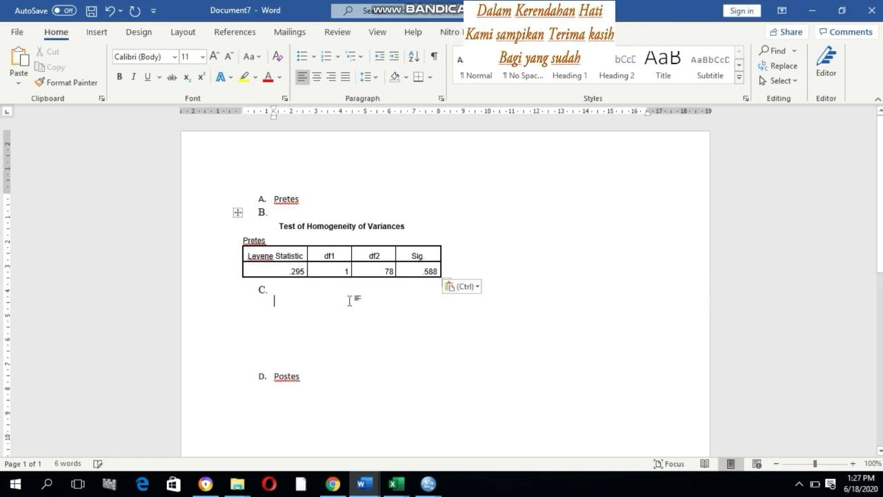
click(285, 214)
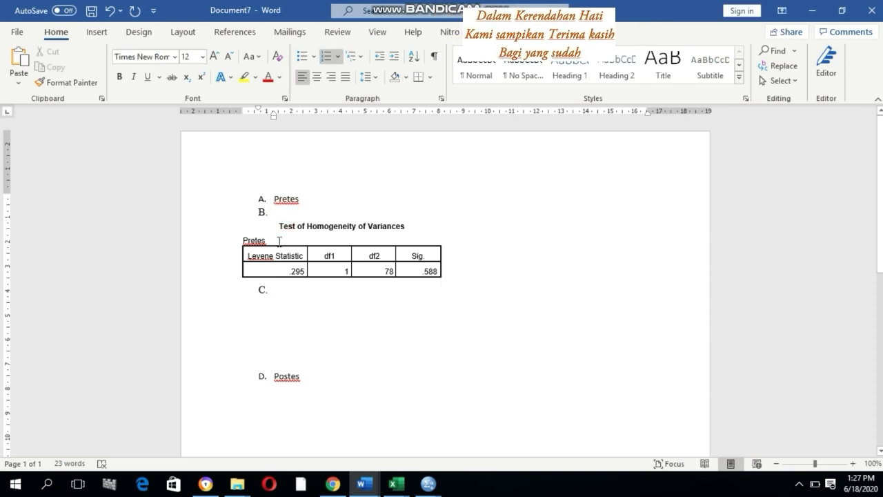
key(BackSpace)
key(BackSpace)
click(282, 288)
key(BackSpace)
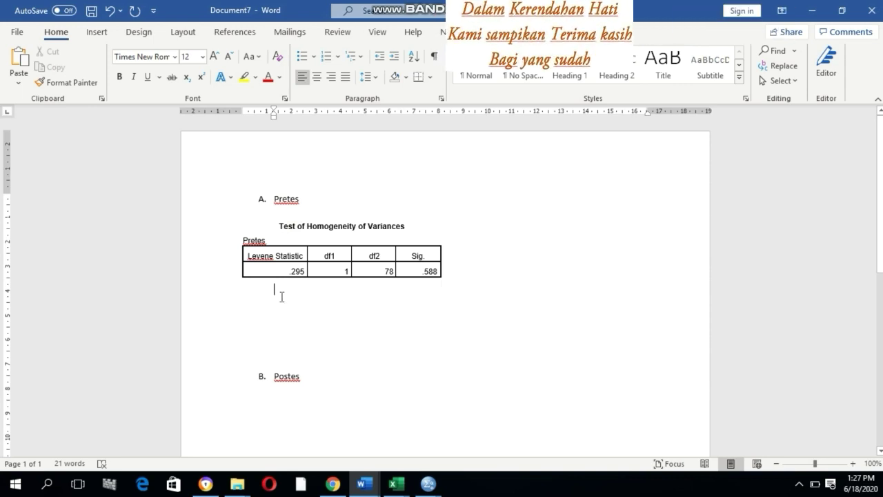
Write "Nilai Sig 0,588 > 0,005 sehingga Pretes Kelas Eksperimen dengan Kelas Kontrol adalah Homogen" below the table
key(Return)
text(N)
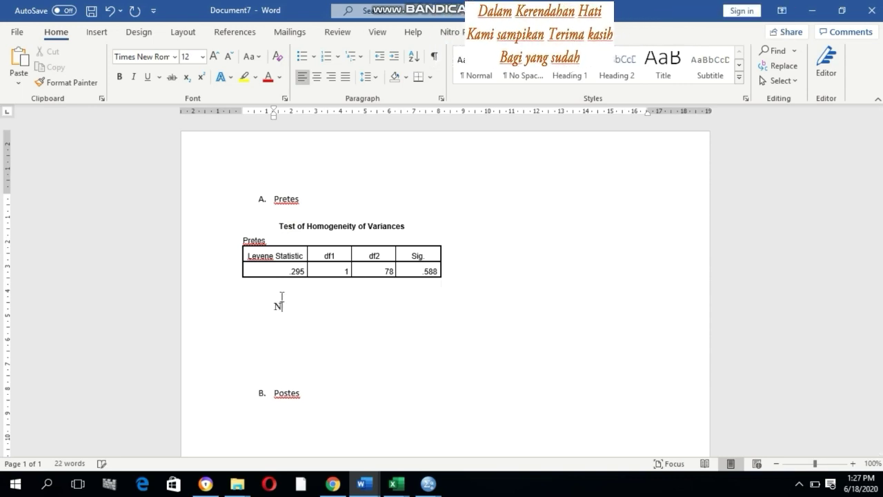
text(ilai Sig 0,588 > 0,005 sehin)
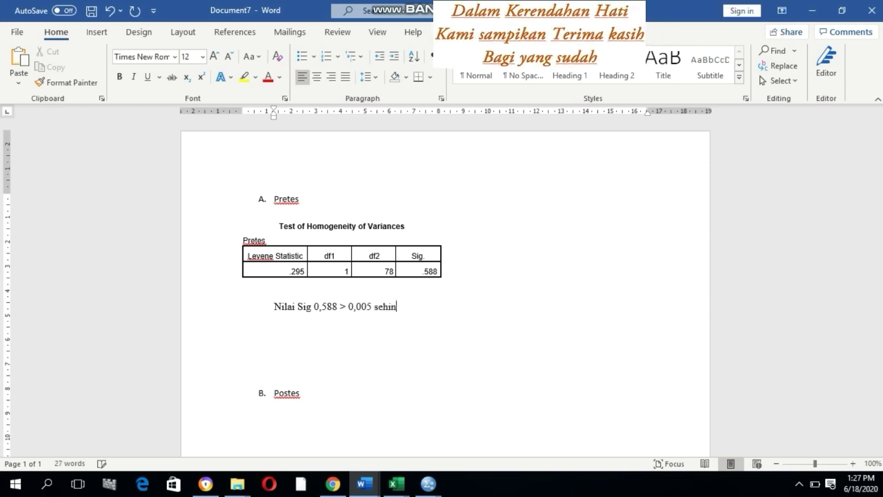
text(gga )
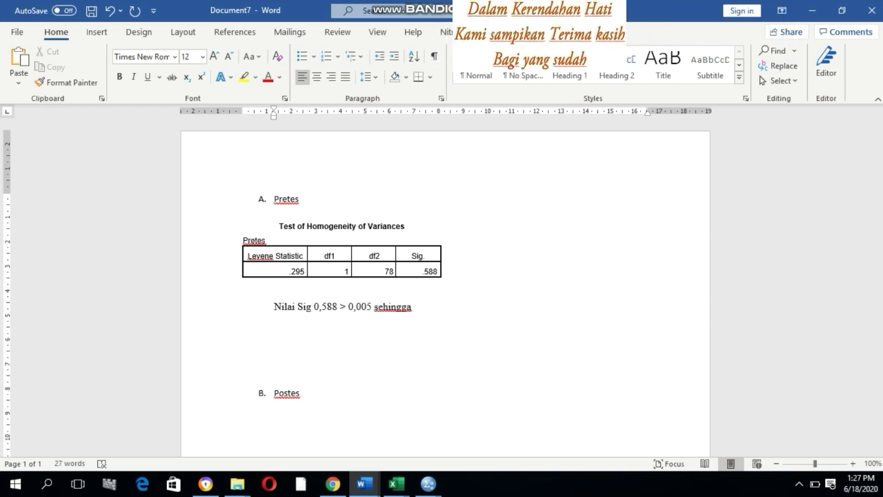
text(P)
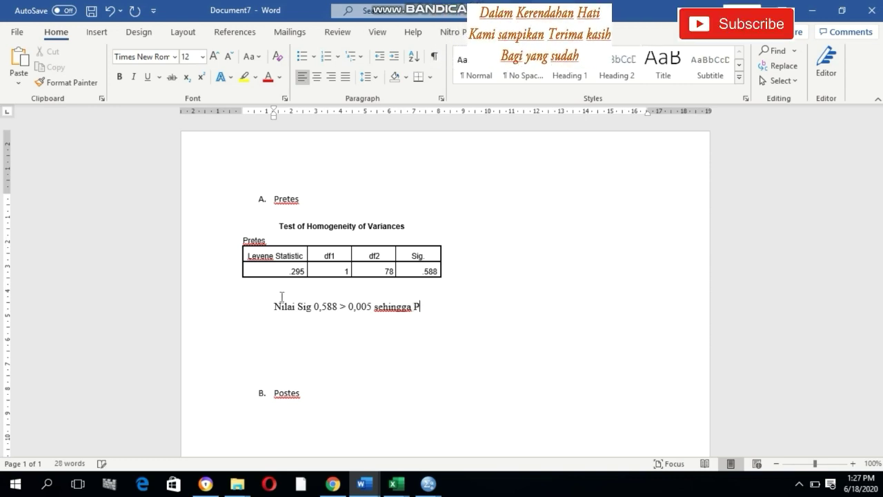
text(retes )
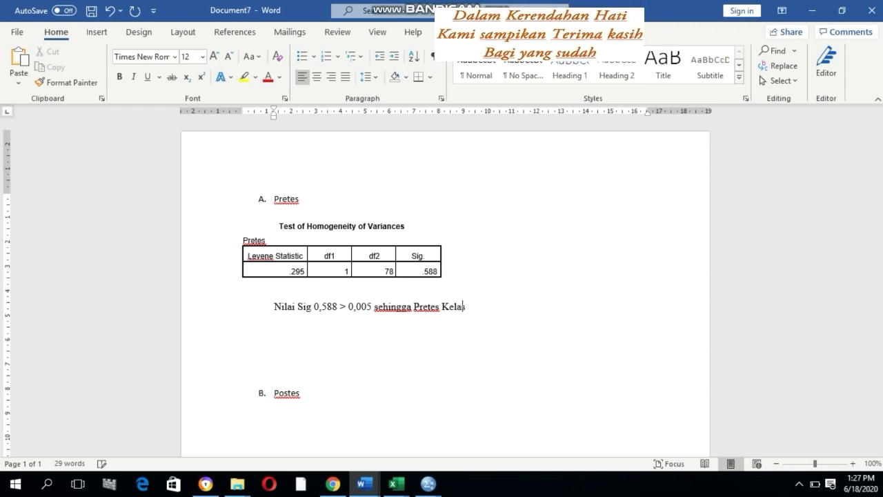
text(Kelas Eksperi)
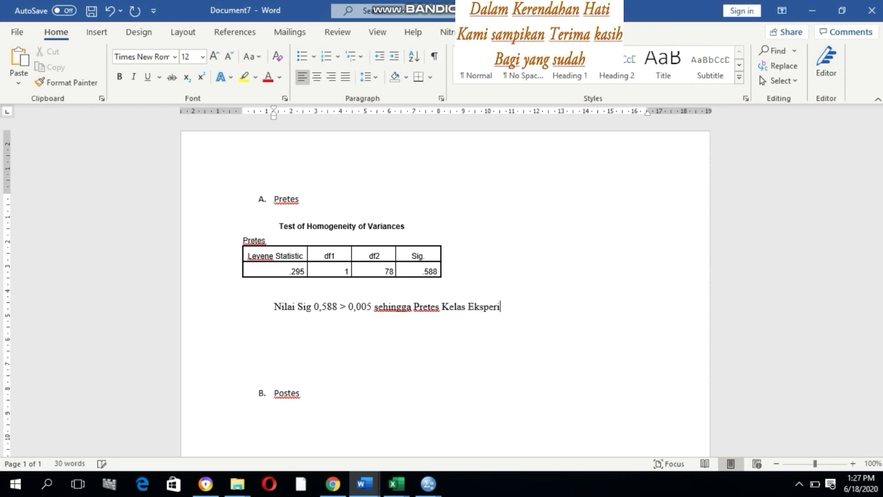
text(men de)
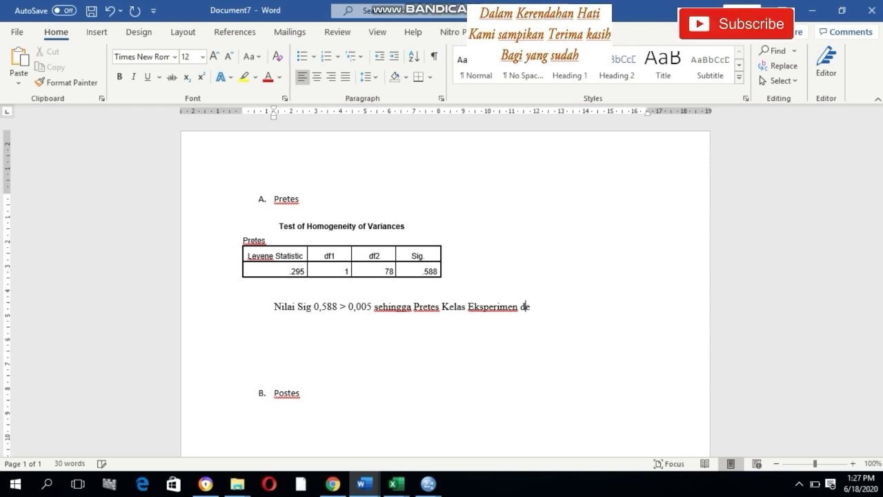
text(ngan K)
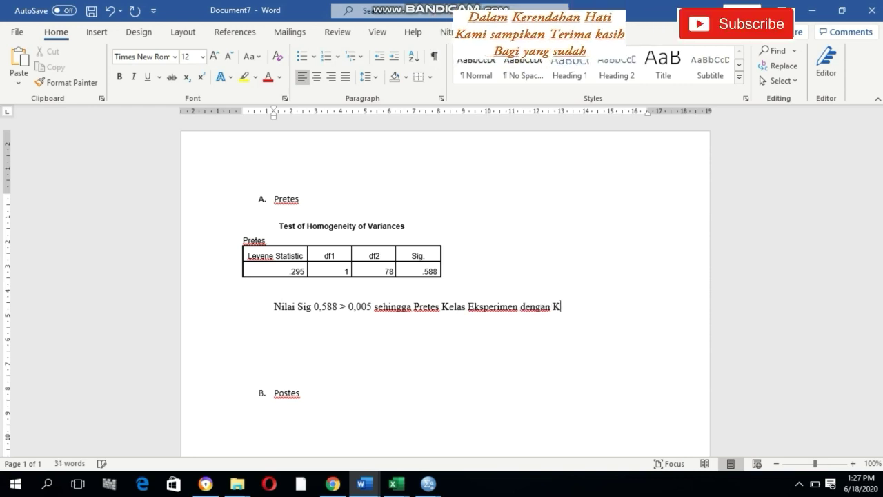
key(BackSpace)
key(BackSpace)
key(BackSpace)
key(BackSpace)
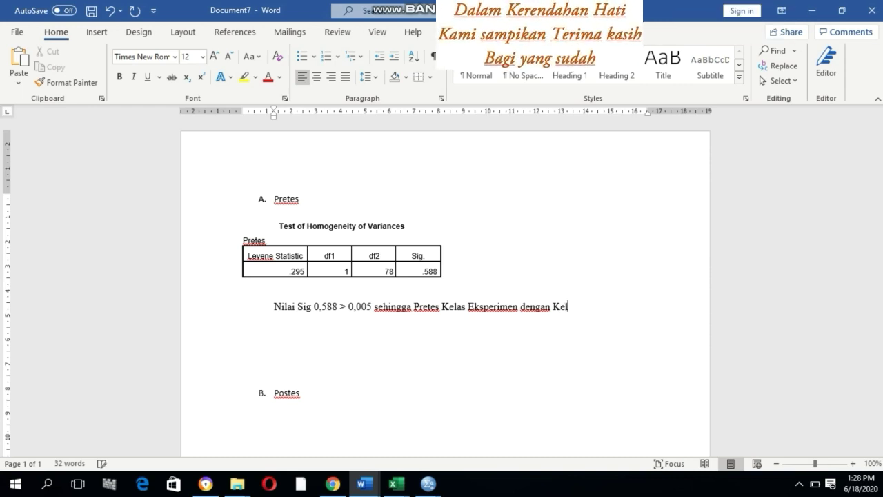
text(as Kontro)
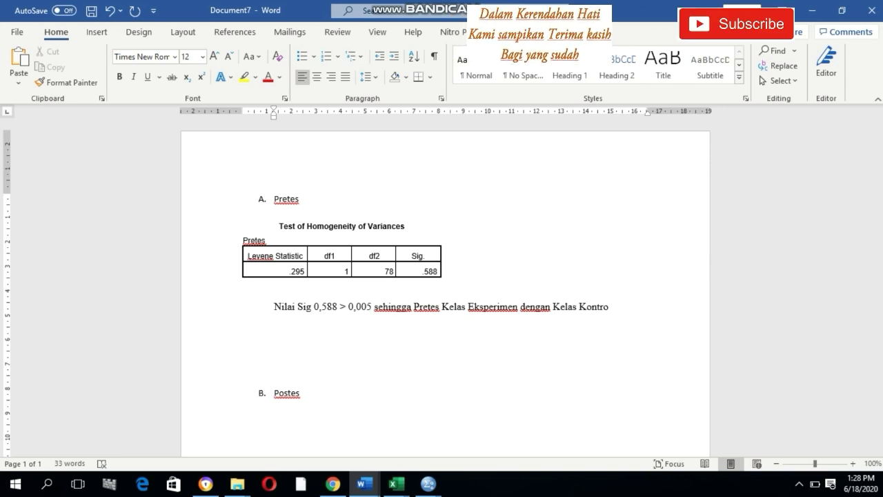
text(l )
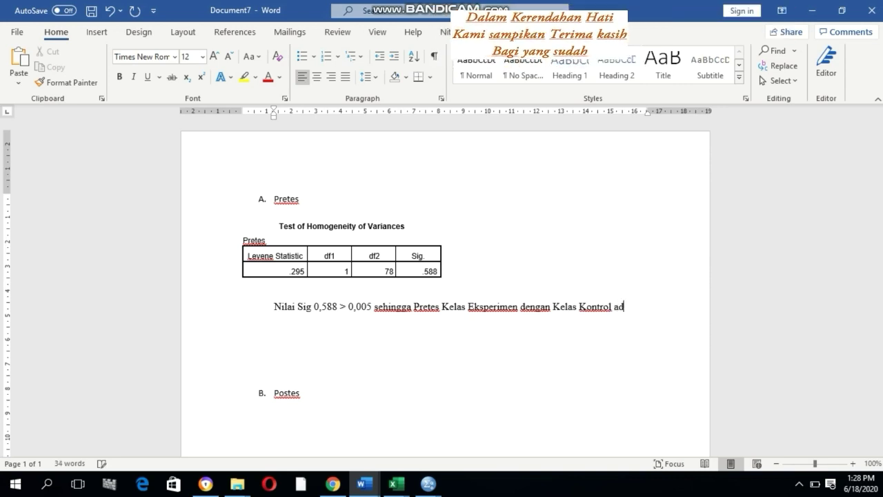
text(adalah Homogen)
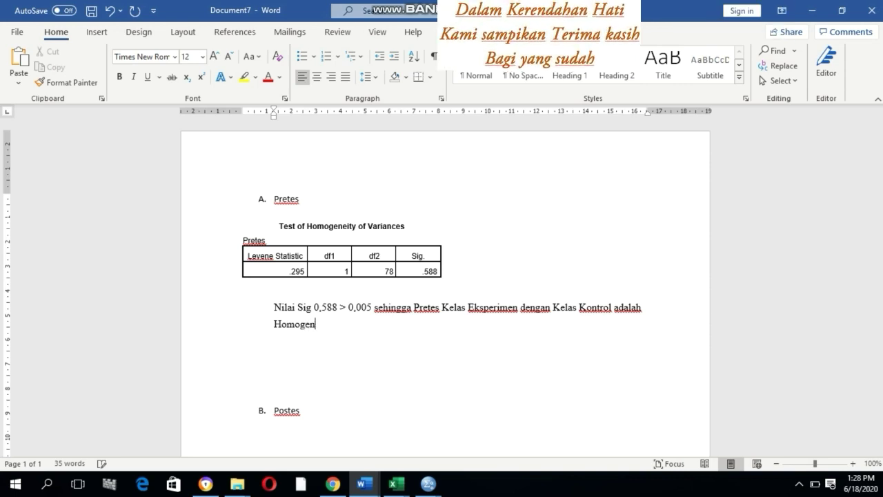
Switch to the SPSS Data Editor and clear all the Pretes scores in rows 1 to 80, leaving the kelas codes
scroll(334, 345, down, 3)
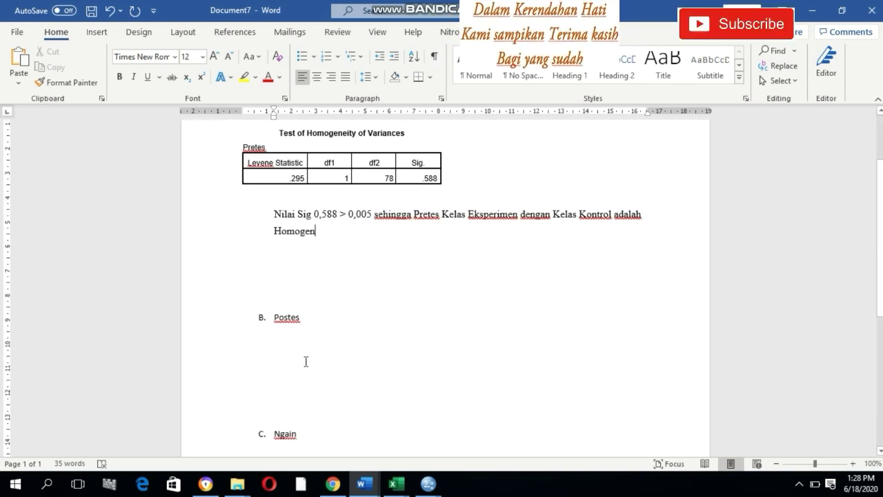
click(306, 361)
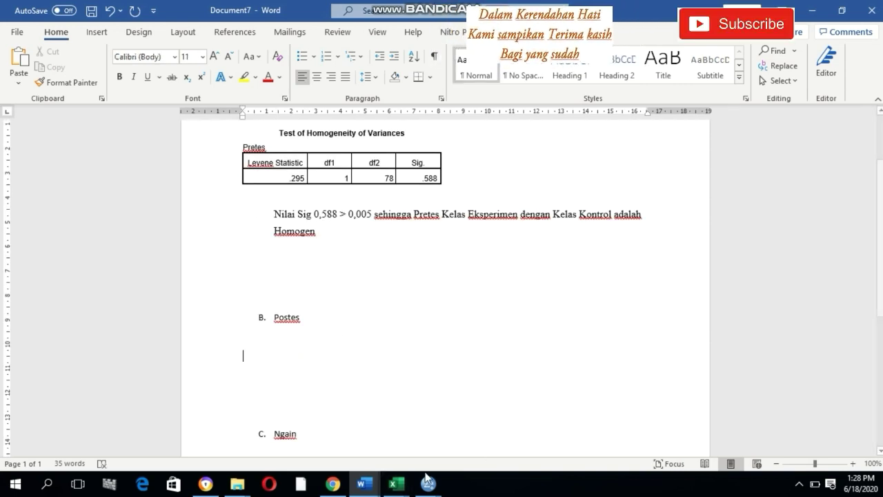
mouse_move(428, 483)
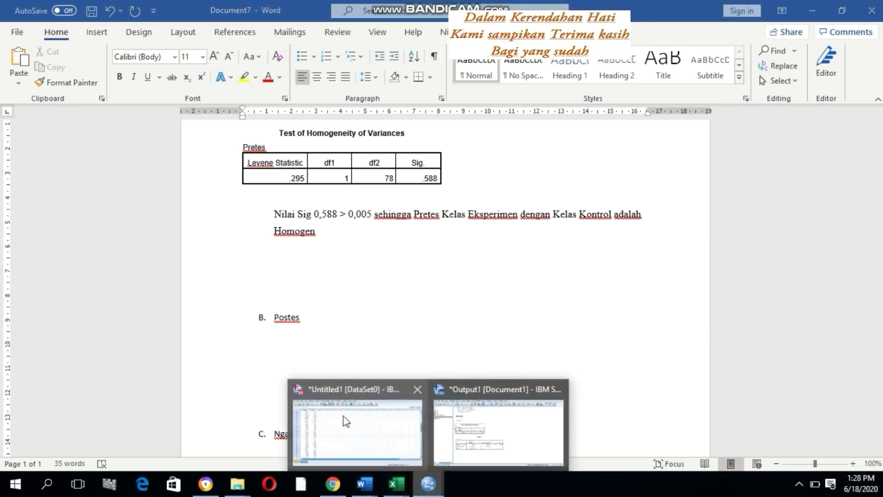
click(384, 434)
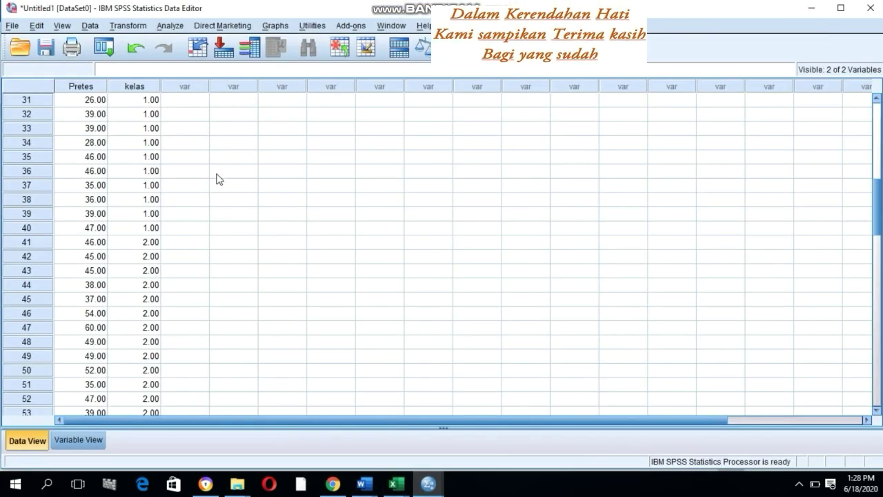
scroll(207, 176, up, 10)
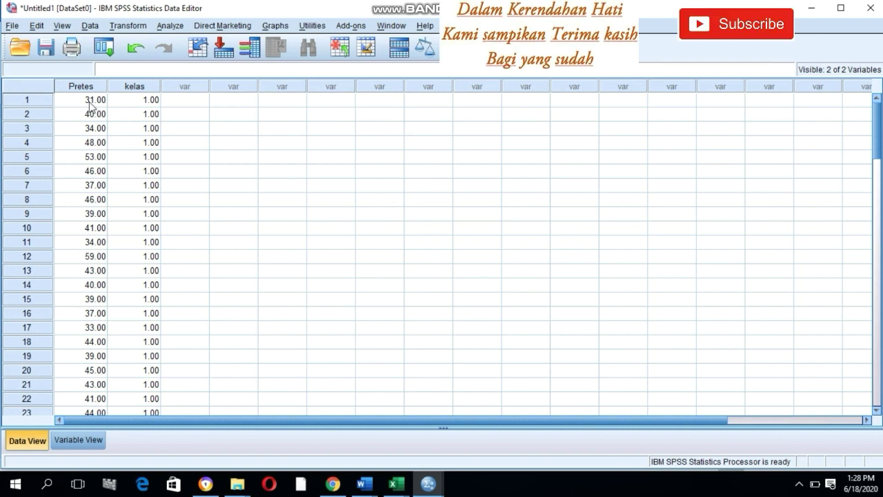
click(90, 105)
key(shift+Down)
key(shift+Down)
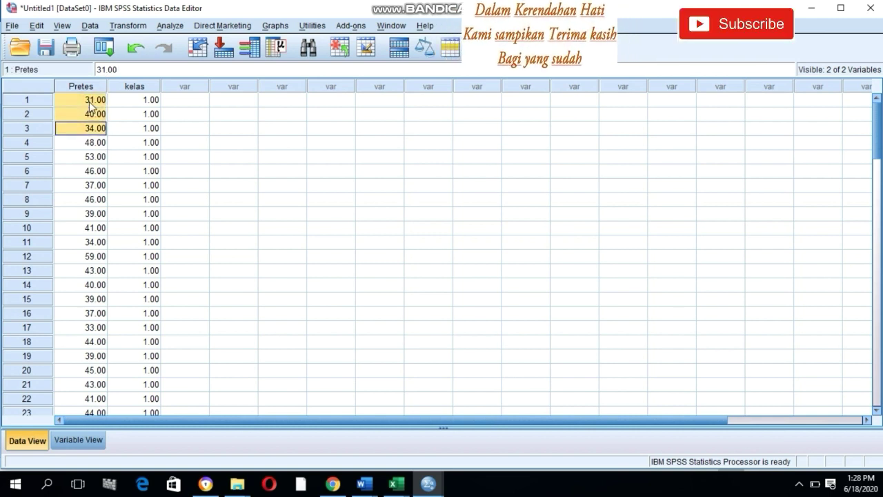
key(shift+Down)
key(shift+Down)
key(shift+Down)
key(shift+Down)
key(shift+Down)
key(shift+Down)
key(shift+Down)
key(shift+Down)
key(shift+Down)
key(shift+Down)
key(shift+Down)
key(shift+Down)
key(shift+Down)
key(shift+Down)
key(shift+Down)
key(shift+Down)
key(shift+Down)
key(shift+Down)
key(shift+Down)
key(shift+Down)
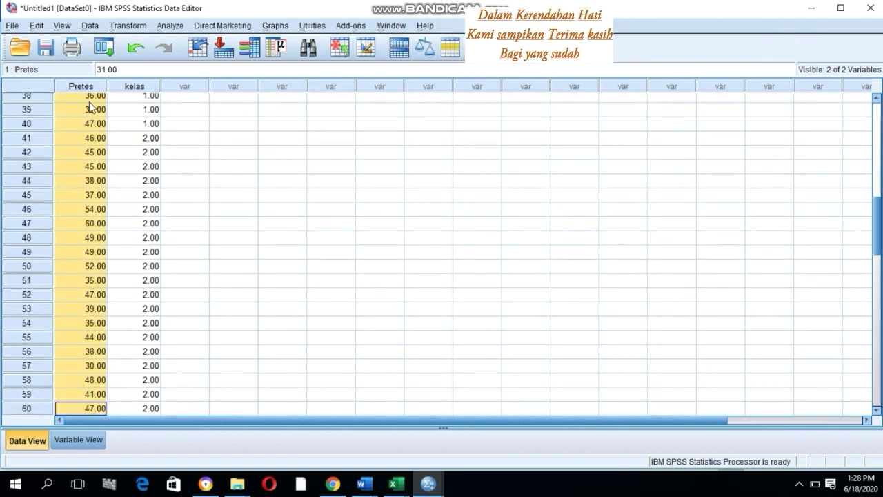
key(shift+Down)
key(shift+Down)
key(shift+Down)
key(shift+Down)
key(shift+Down)
key(shift+Down)
key(shift+Down)
key(shift+Down)
key(shift+Down)
key(shift+Down)
key(shift+Down)
key(shift+Down)
key(shift+Down)
key(shift+Down)
key(shift+Down)
key(shift+Down)
key(shift+Down)
key(shift+Down)
key(shift+Down)
key(shift+Down)
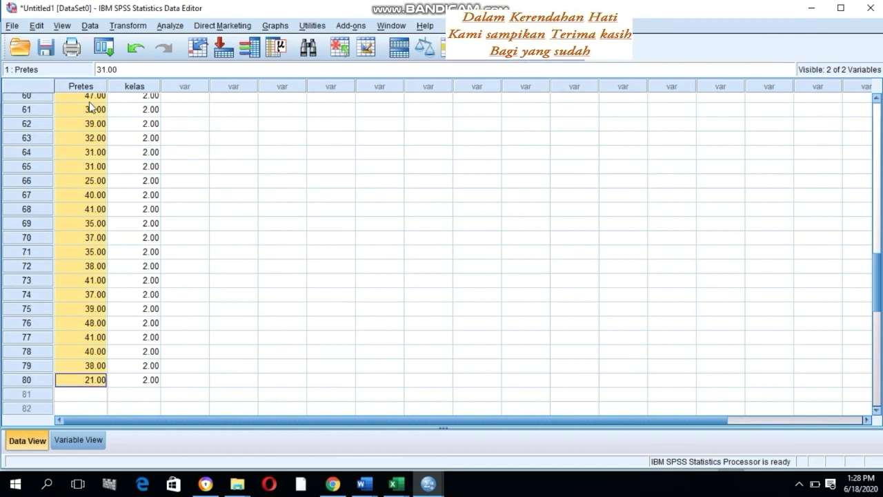
key(shift+Down)
key(Delete)
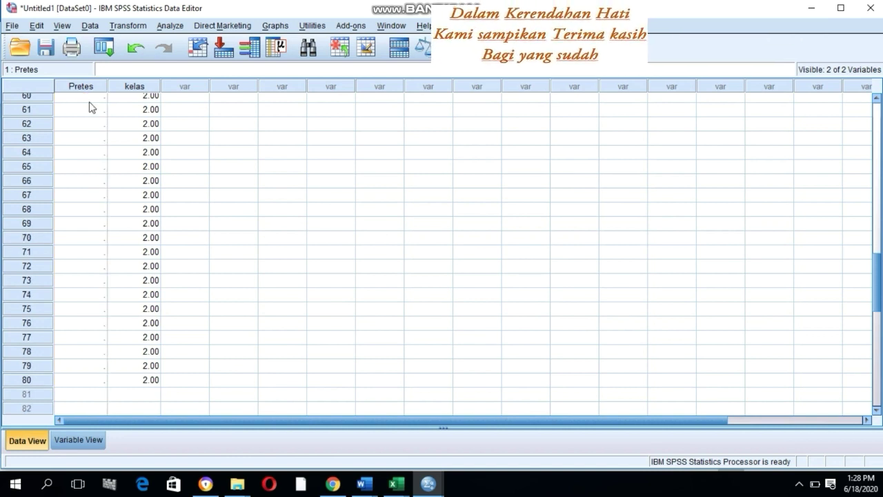
Rename the Pretes variable as Postes and return to the data sheet
click(90, 442)
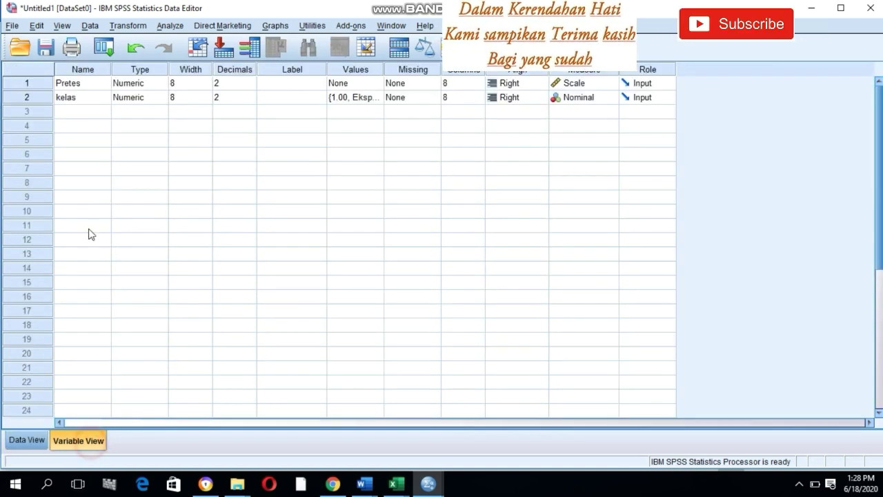
click(91, 83)
click(91, 84)
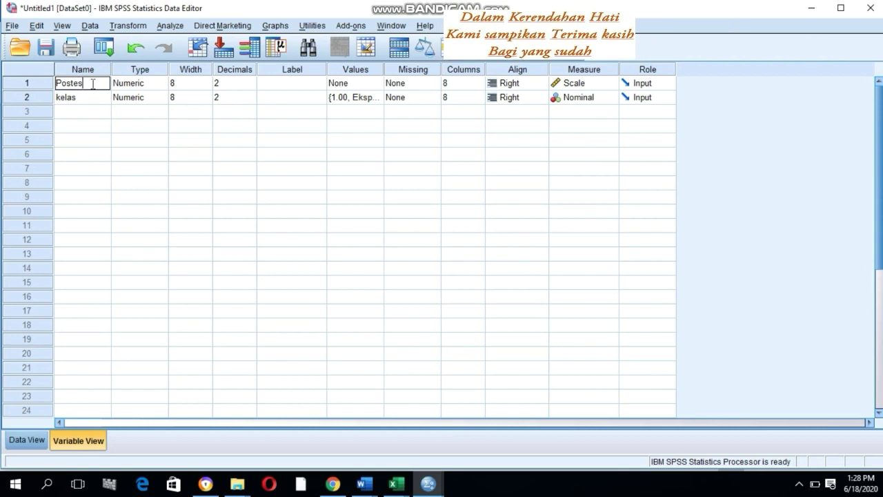
click(136, 136)
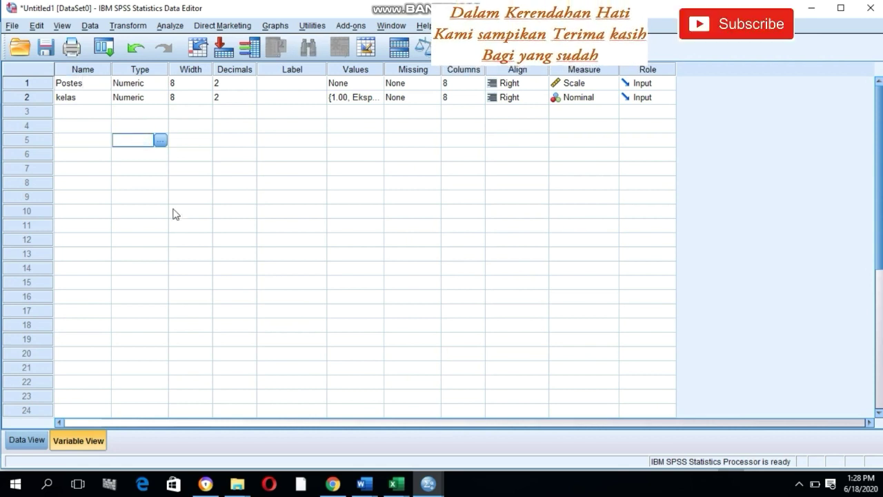
click(33, 443)
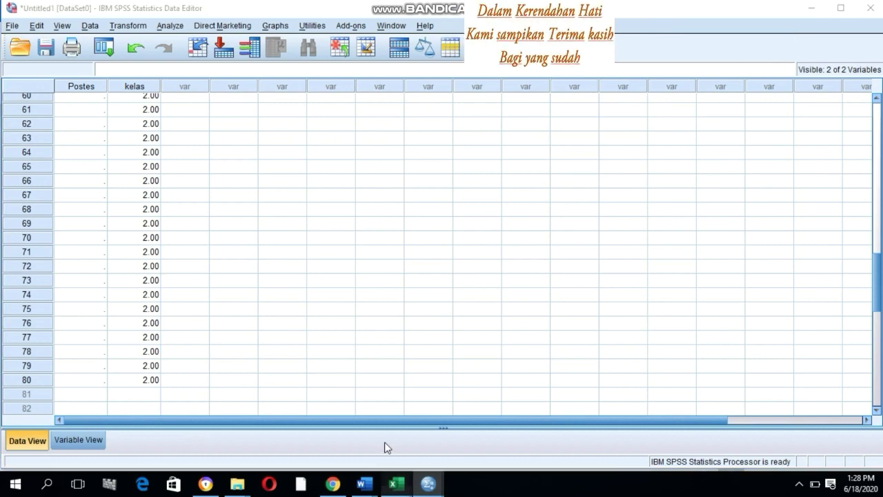
Switch to the Book5 workbook in Excel and copy the Kelas Eksperimen postes scores in D5:D44
mouse_move(396, 484)
click(438, 426)
scroll(279, 289, up, 5)
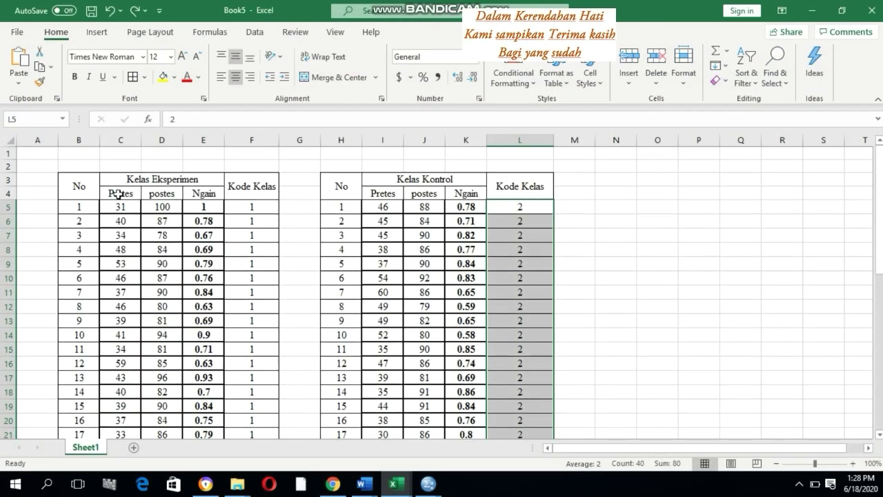
drag(154, 207, 167, 393)
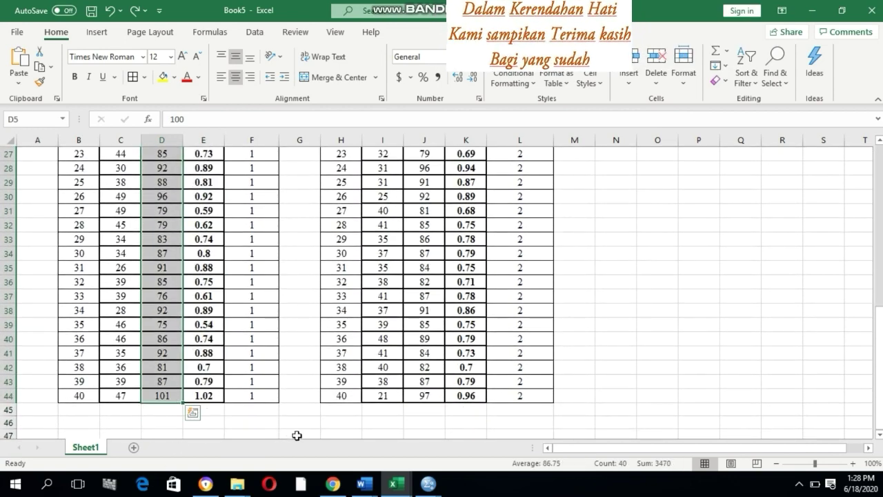
key(ctrl+c)
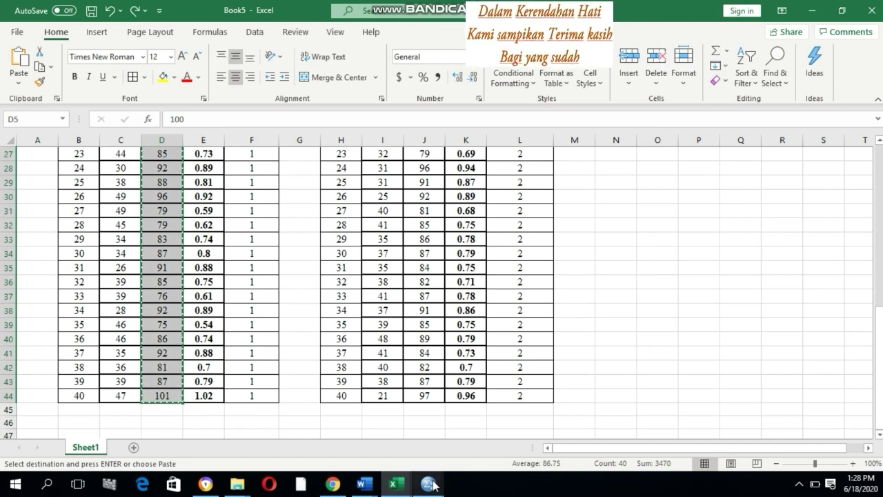
Switch to the SPSS Data Editor and paste the experimental class scores into Postes from row 1 to 40
mouse_move(426, 487)
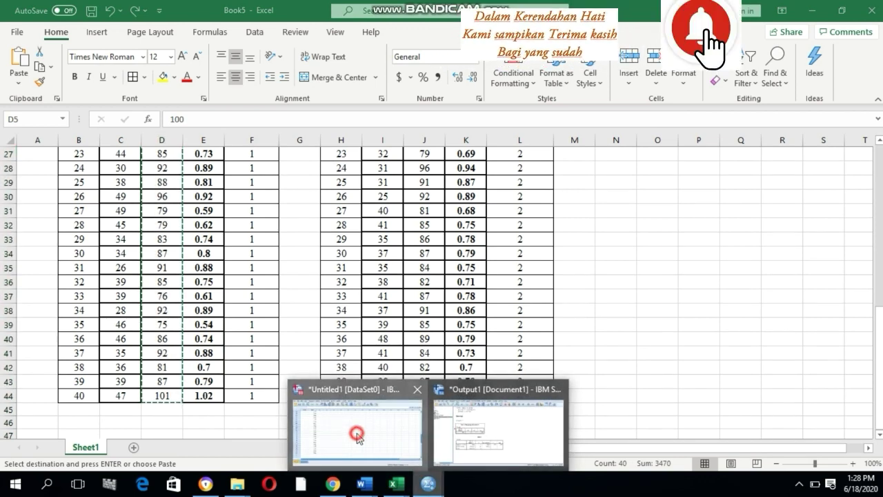
click(357, 433)
scroll(45, 212, up, 18)
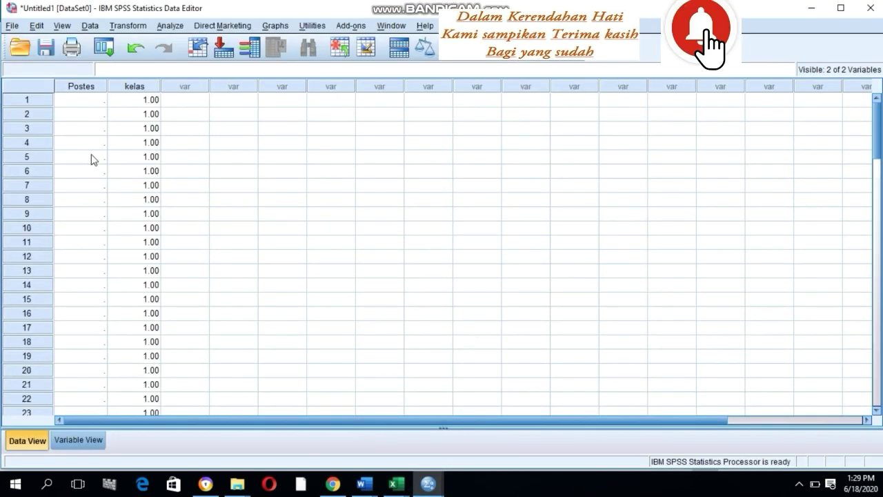
click(80, 100)
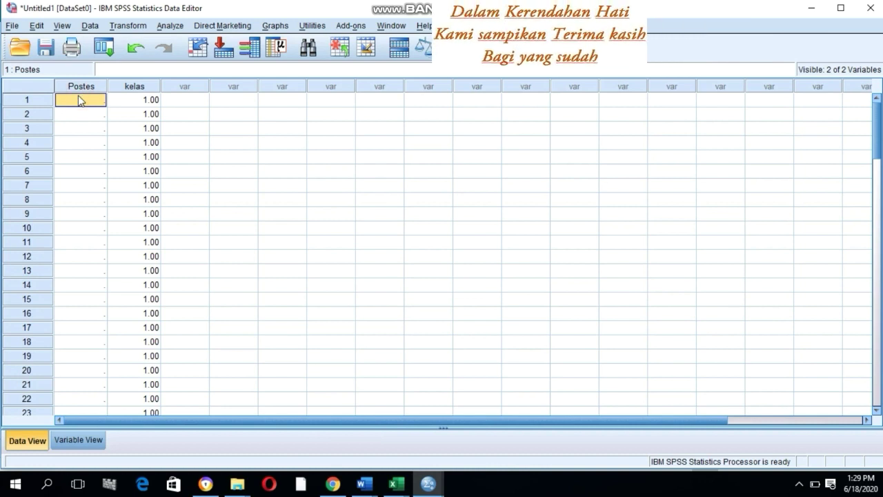
key(ctrl+v)
scroll(93, 270, down, 10)
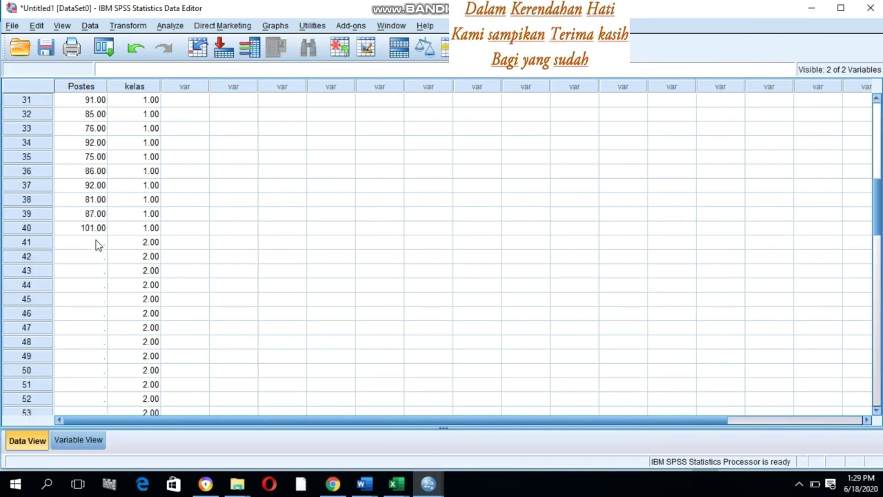
click(97, 243)
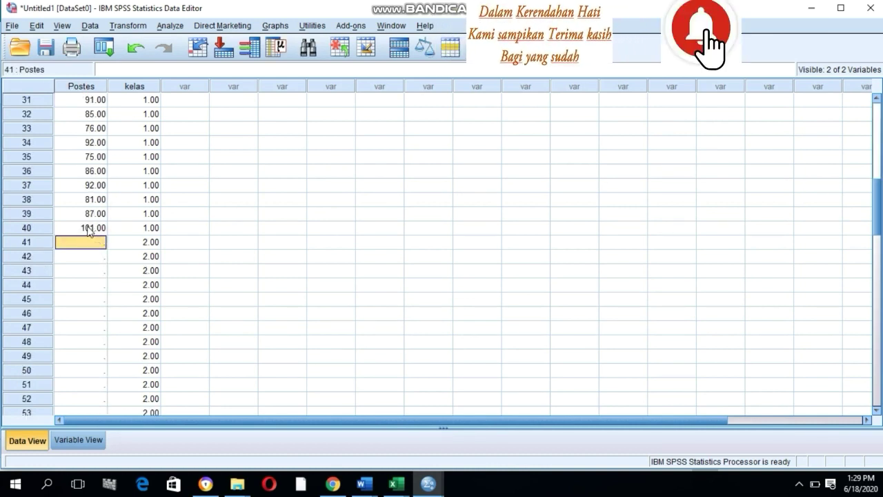
click(88, 231)
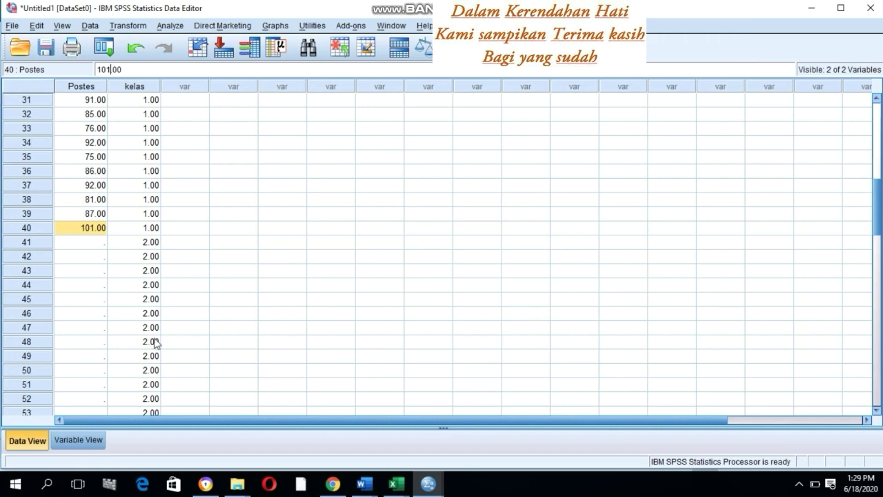
Switch to the Book5 workbook in Excel and copy the Kelas Kontrol postes scores in J5:J44
mouse_move(396, 484)
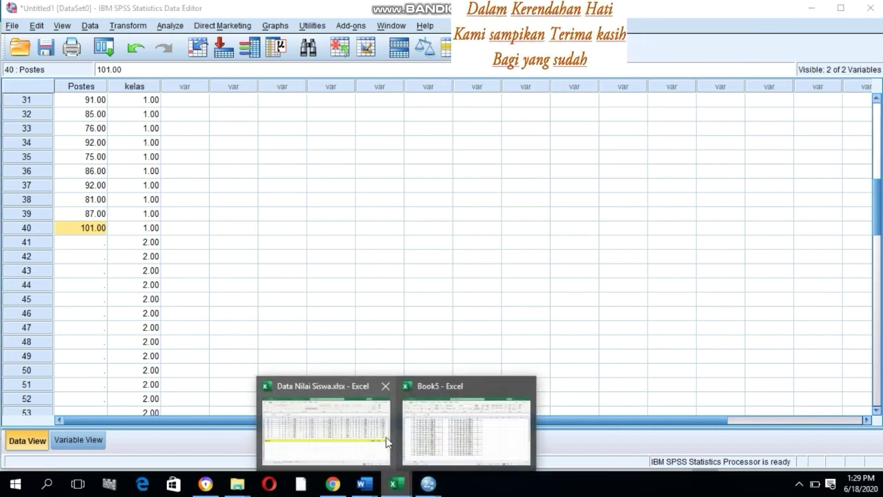
click(434, 435)
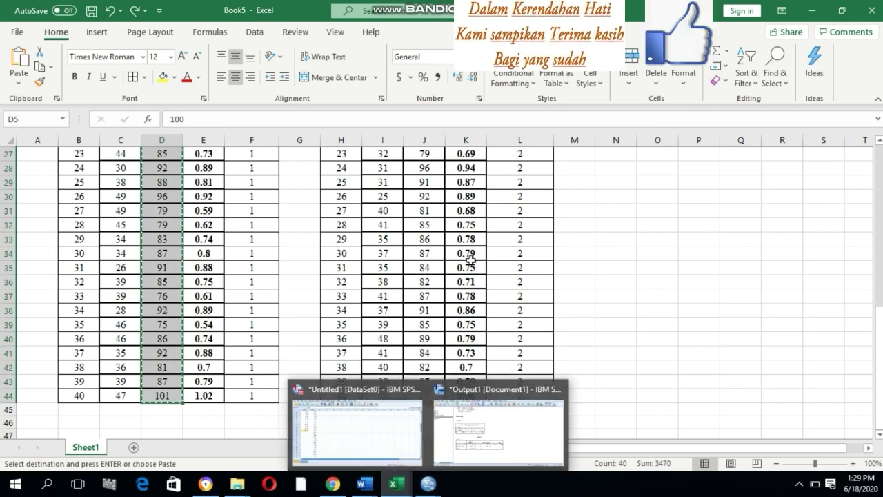
scroll(469, 242, up, 9)
drag(414, 208, 418, 410)
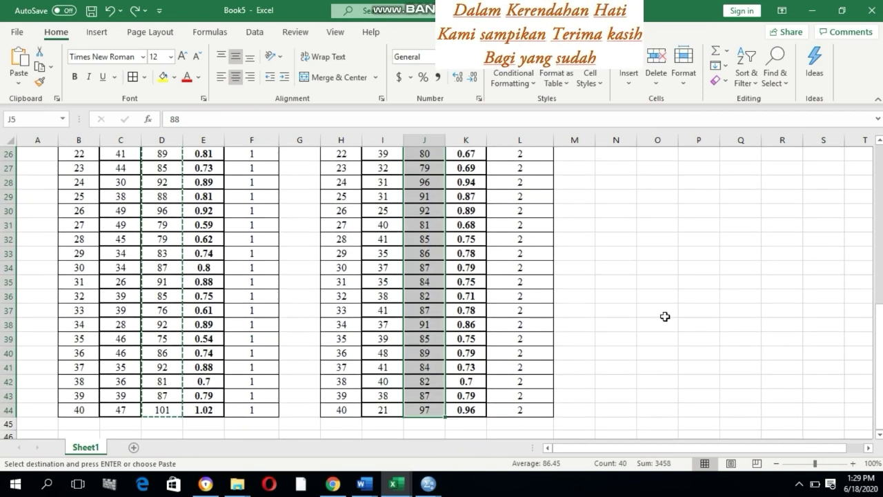
key(ctrl+c)
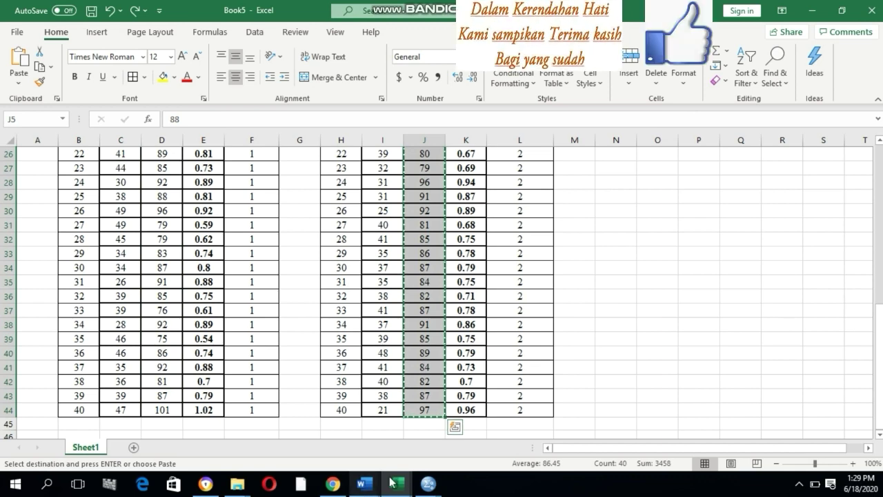
Switch to the SPSS Data Editor and paste the control class scores into Postes from row 41 to 80
click(428, 483)
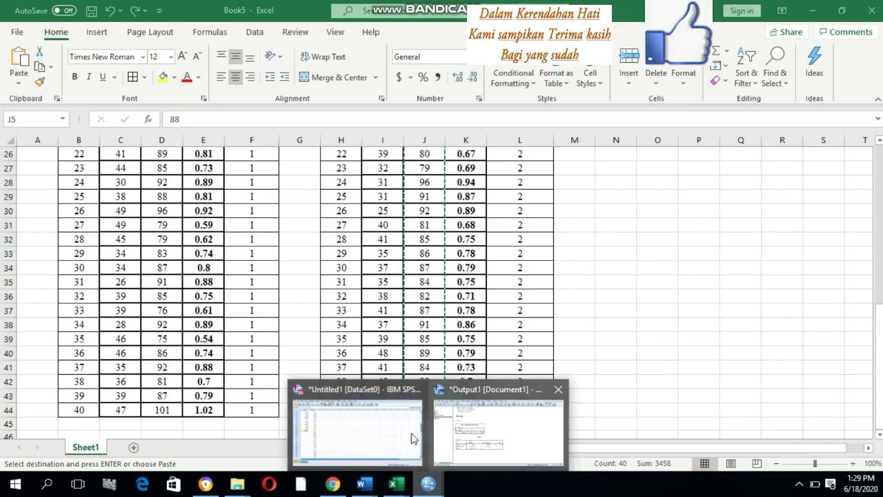
click(413, 438)
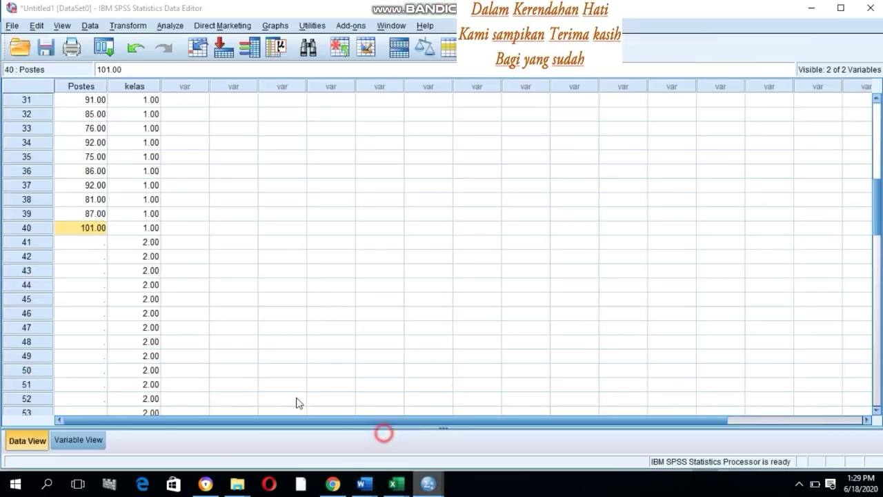
click(82, 242)
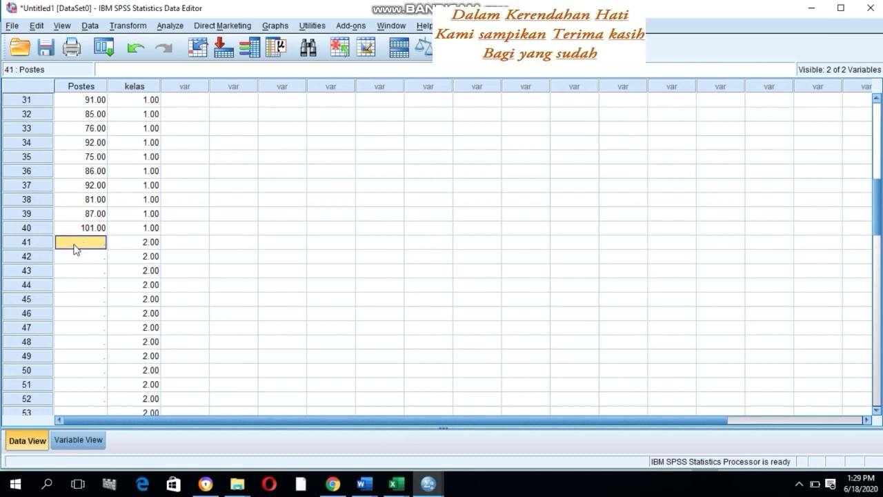
key(ctrl+v)
scroll(154, 283, down, 10)
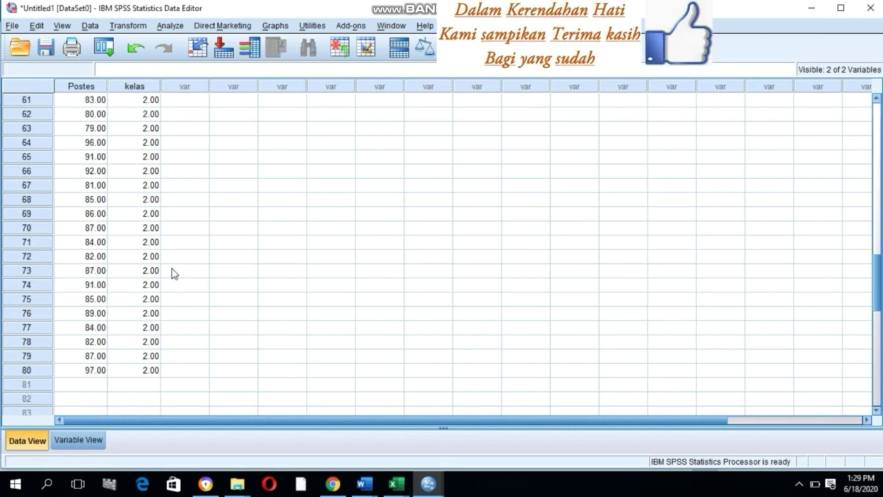
Run a One-Way ANOVA of Postes with kelas as factor and the Homogeneity of variance test enabled
click(172, 26)
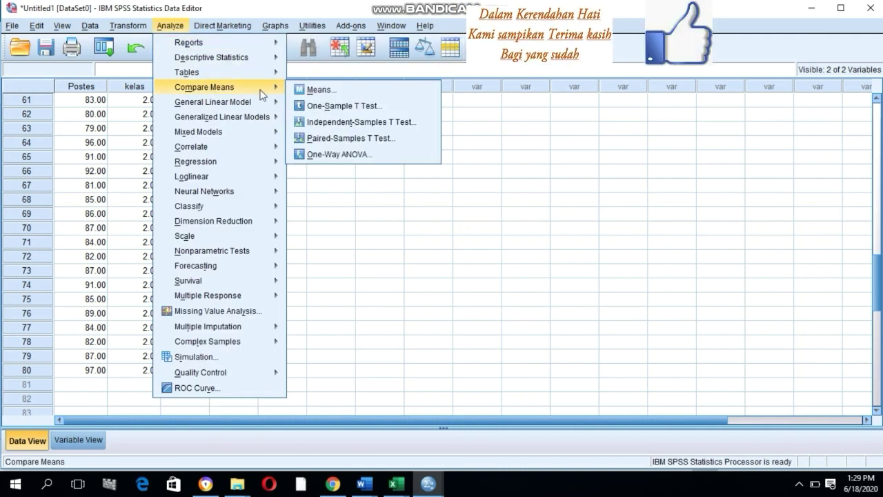
mouse_move(235, 92)
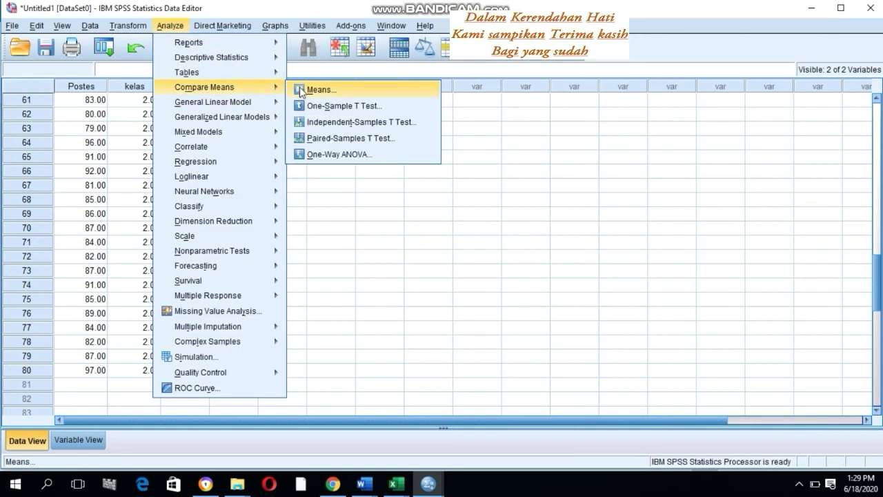
click(329, 154)
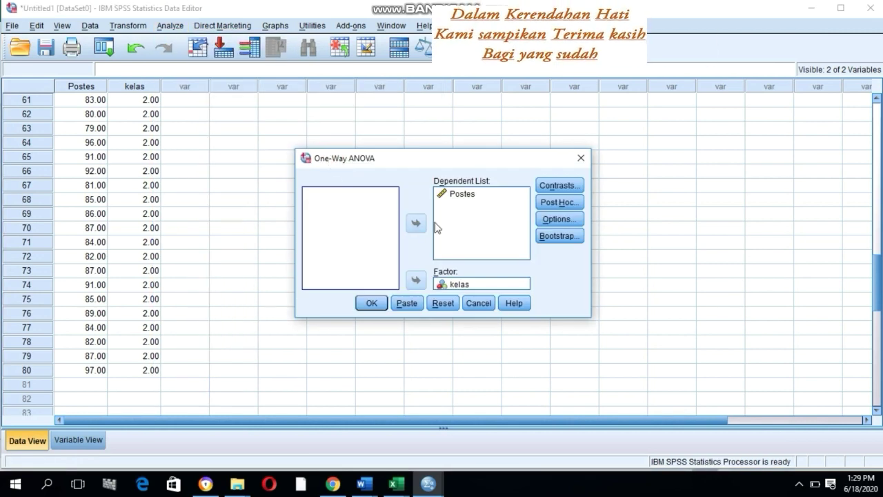
click(557, 219)
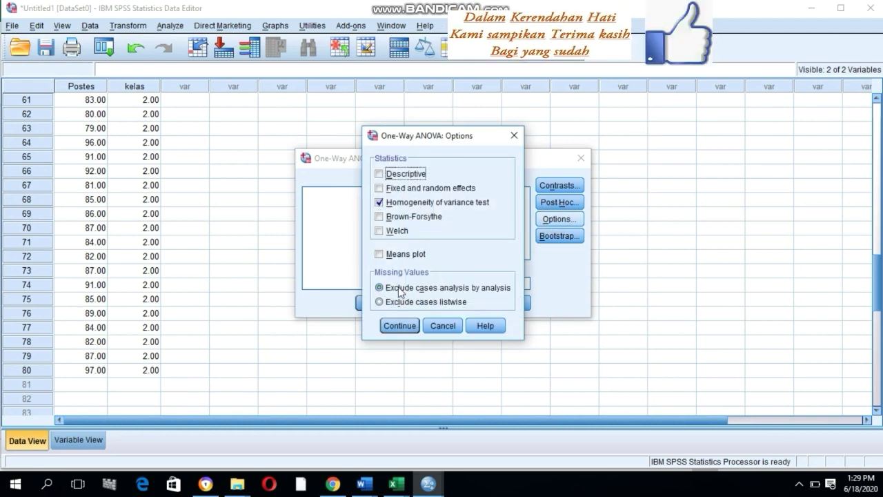
click(399, 326)
click(372, 304)
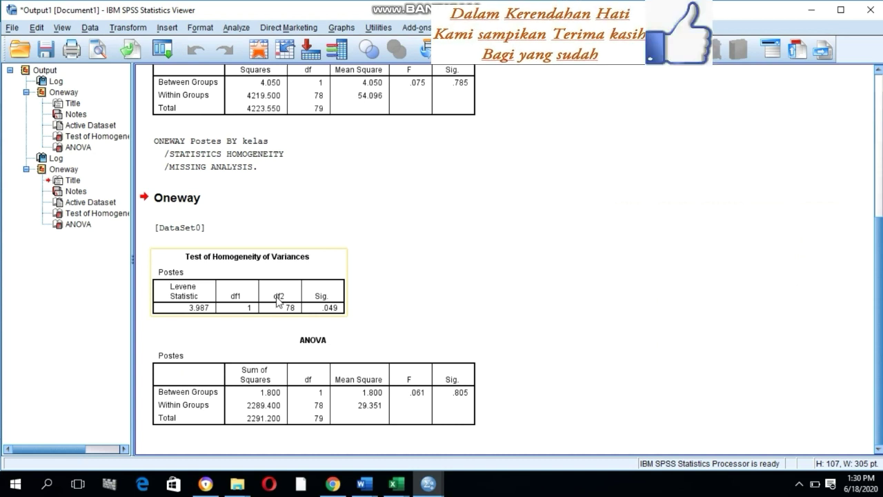
Copy the Postes Test of Homogeneity of Variances table and paste it under Postes in the Word file Document7
click(278, 298)
right_click(276, 296)
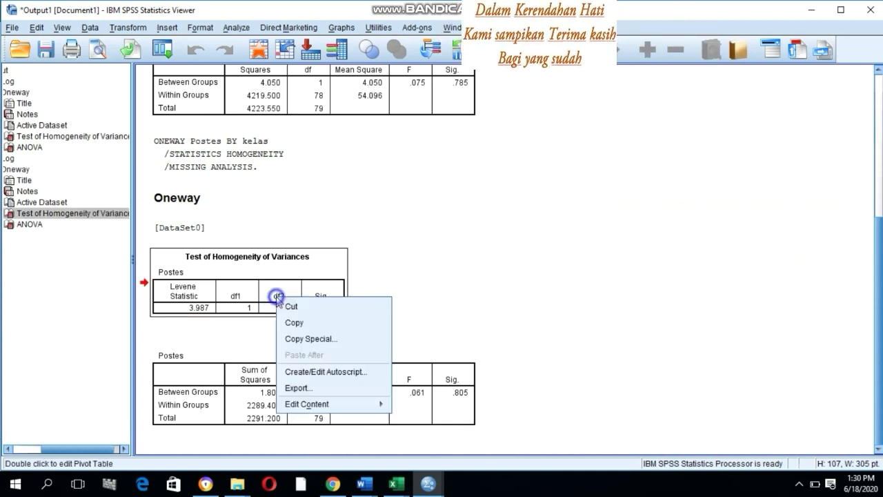
click(299, 326)
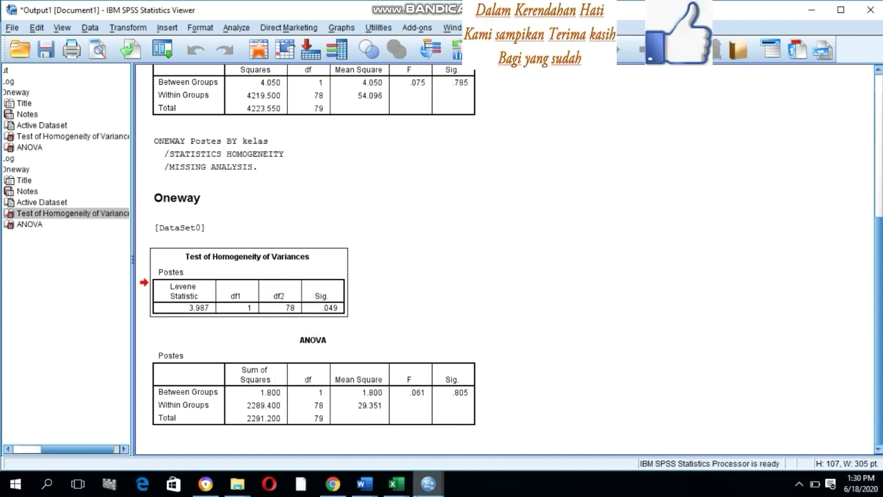
click(365, 485)
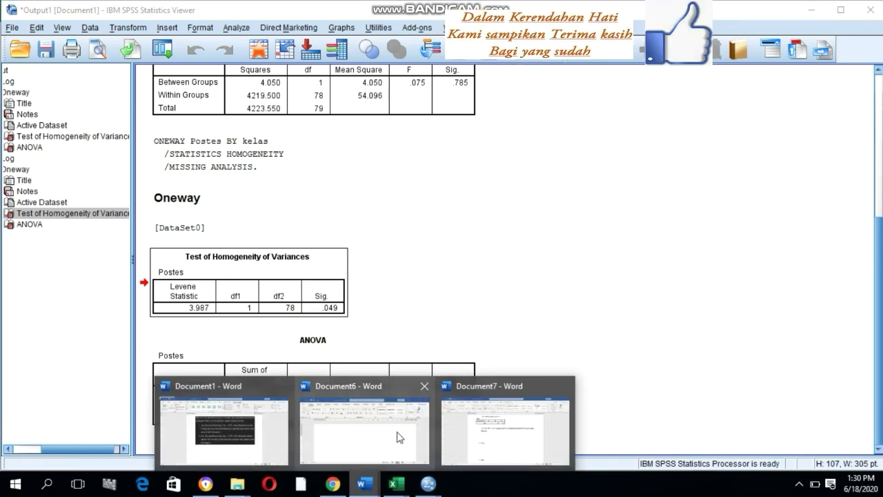
click(508, 443)
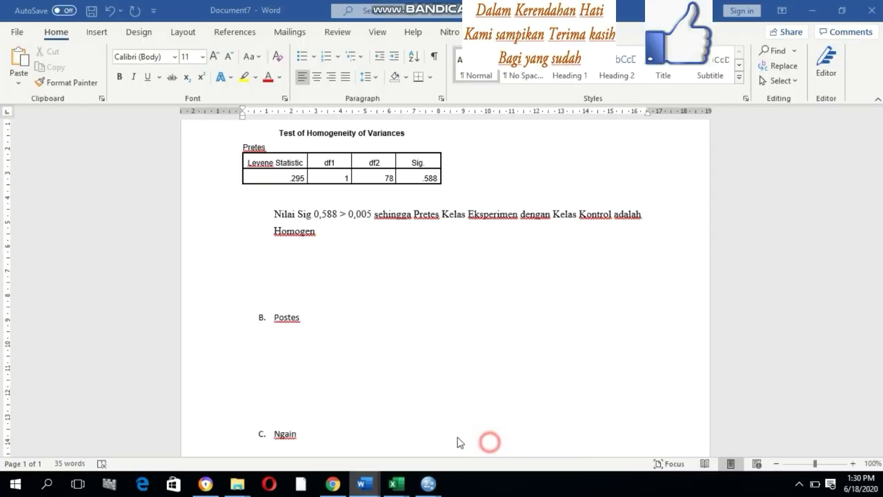
click(290, 375)
key(ctrl+v)
scroll(331, 376, down, 3)
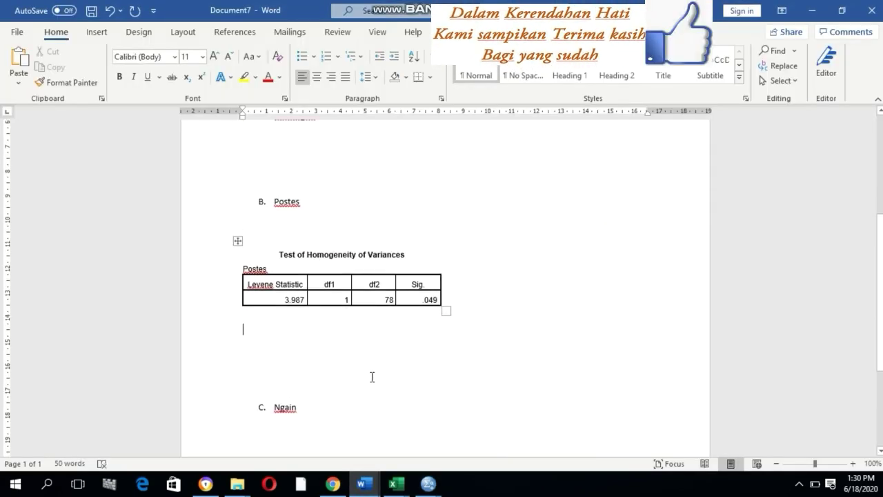
Copy the "Nilai Sig" conclusion sentence from the Pretes section and paste it below the Postes table
scroll(322, 280, up, 2)
drag(272, 151, 324, 170)
scroll(292, 300, down, 3)
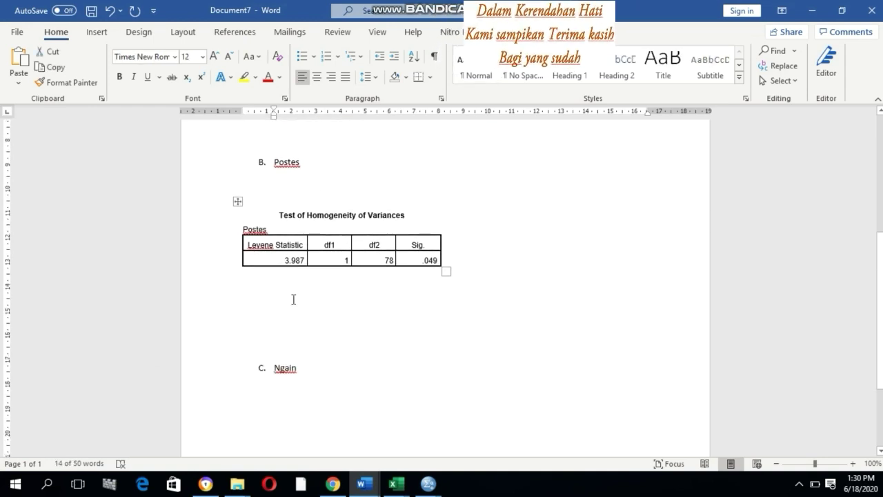
click(293, 298)
key(ctrl+v)
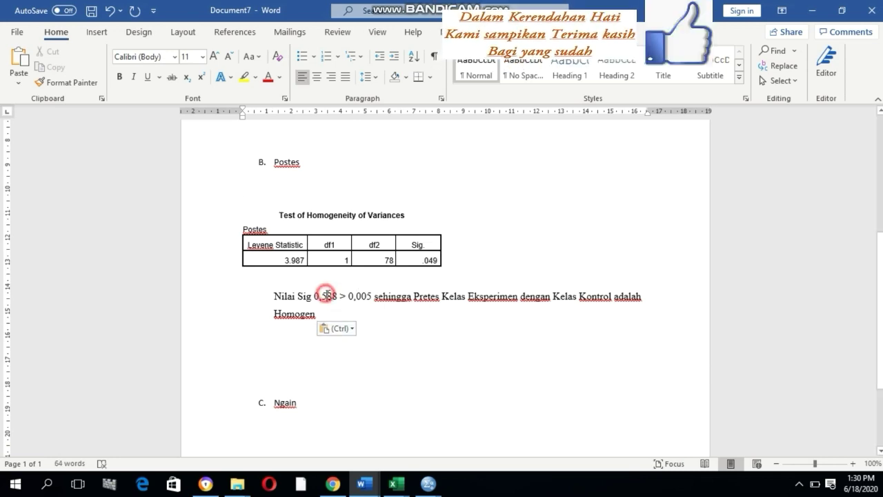
Change the significance comparison in the sentence below the Postes table to 0,049 < 0,005
click(327, 295)
key(BackSpace)
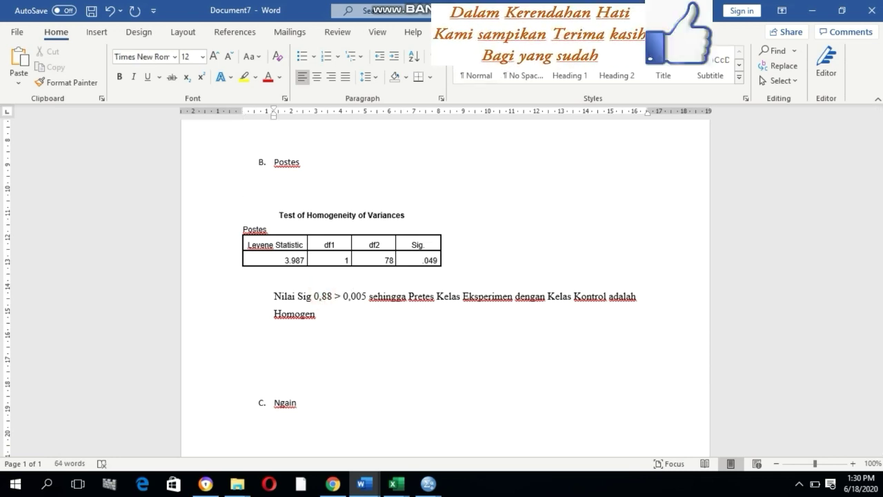
text(0)
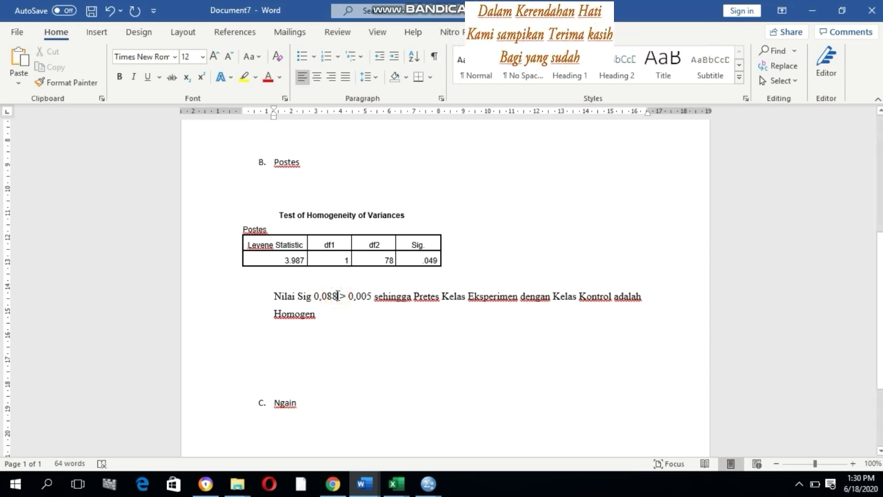
key(Delete)
key(Delete)
text(9)
key(Left)
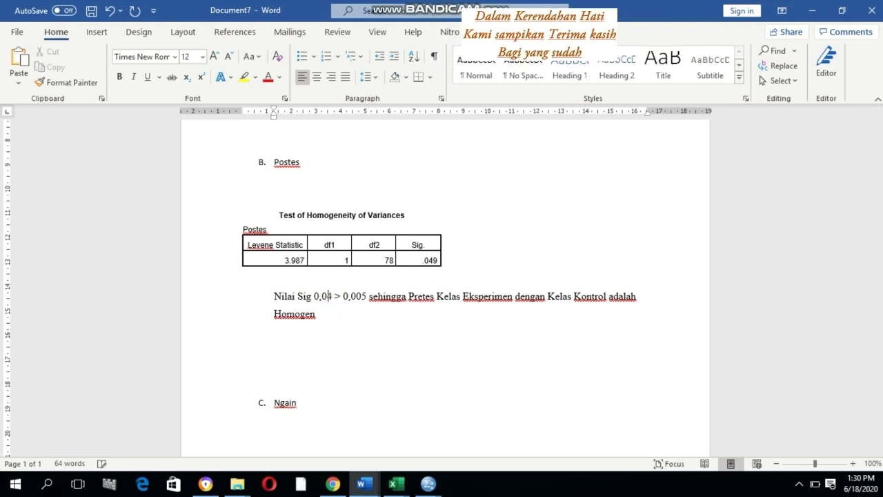
text(4)
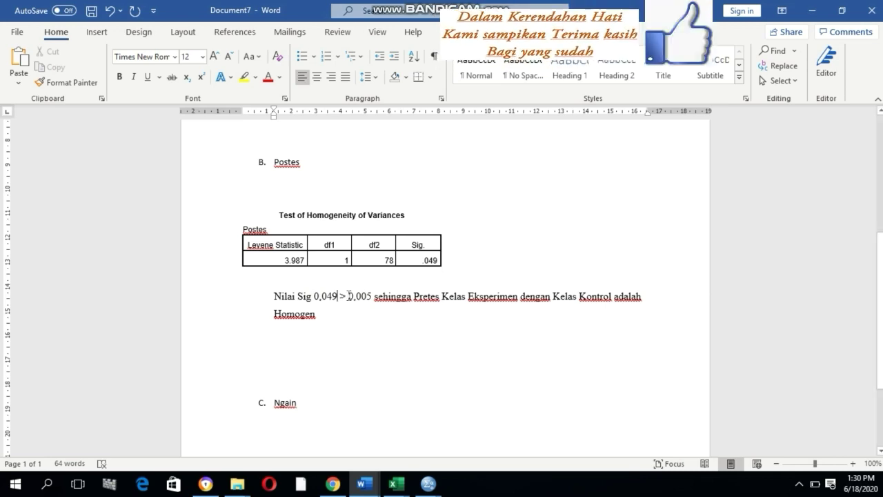
key(BackSpace)
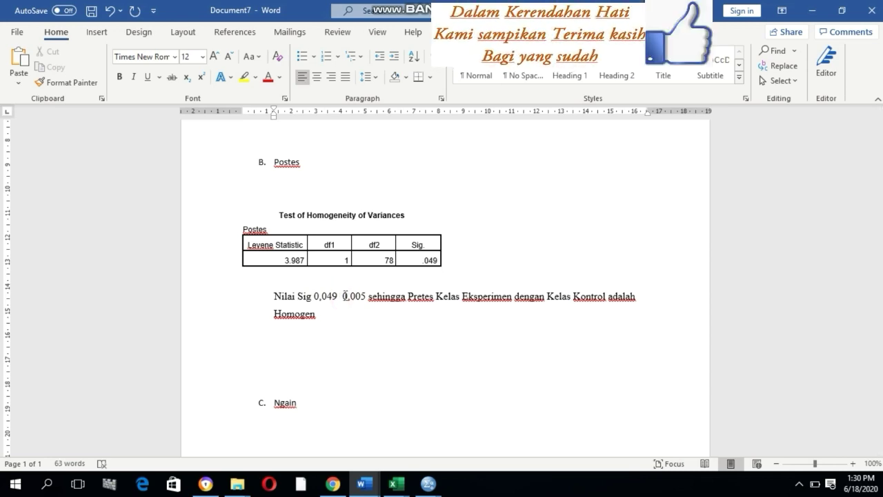
text(<)
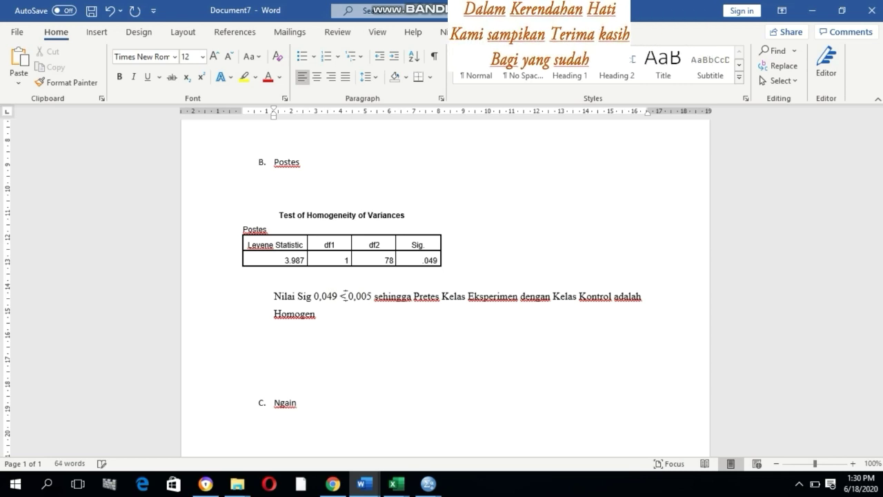
Replace Pretes with Postes in the conclusion sentence and insert "tidak" before Homogen
click(443, 299)
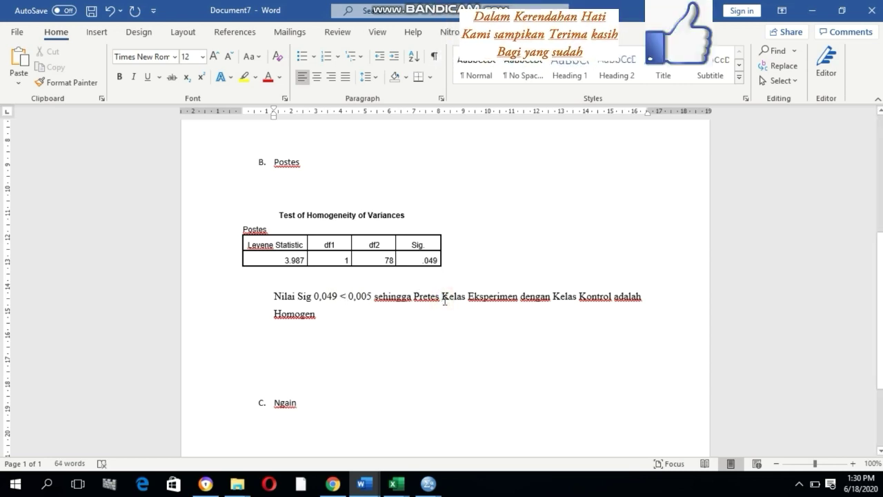
click(439, 296)
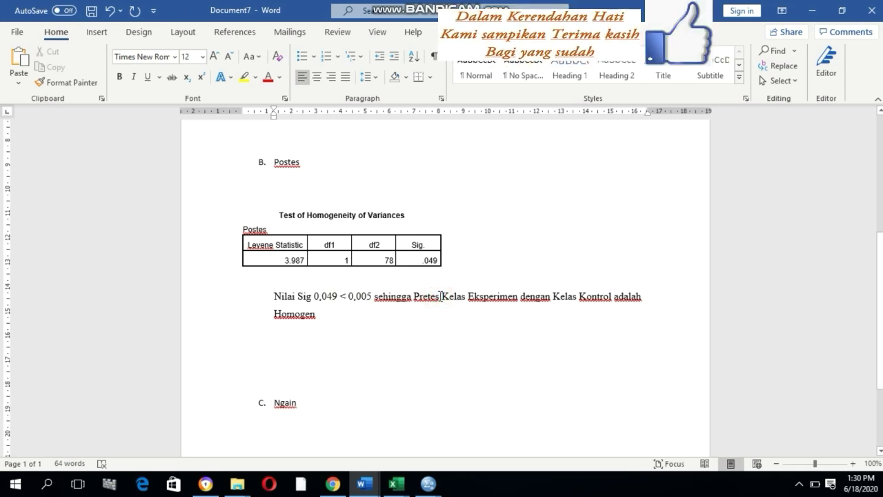
key(BackSpace)
key(BackSpace)
key(BackSpace)
key(BackSpace)
key(BackSpace)
text(ostes)
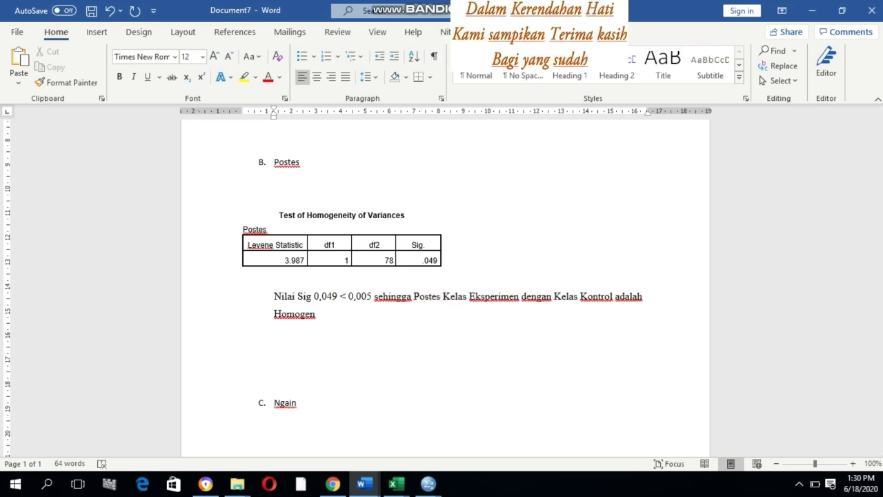
click(269, 312)
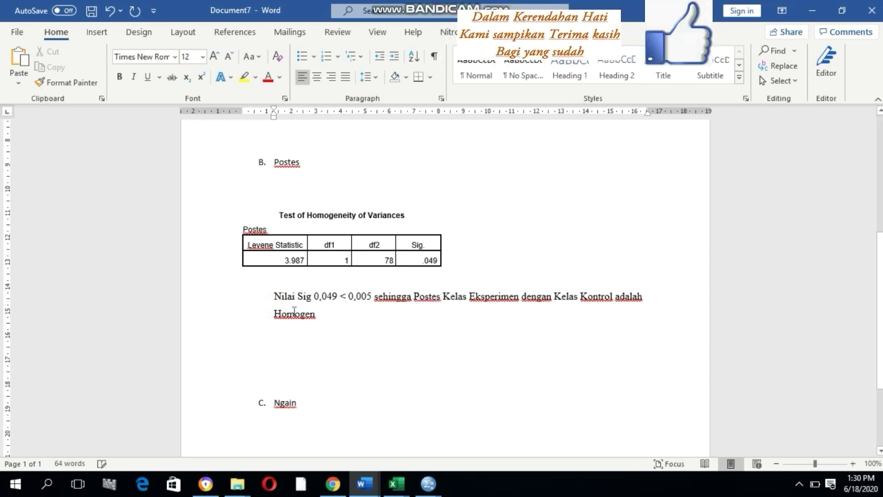
text(tidak)
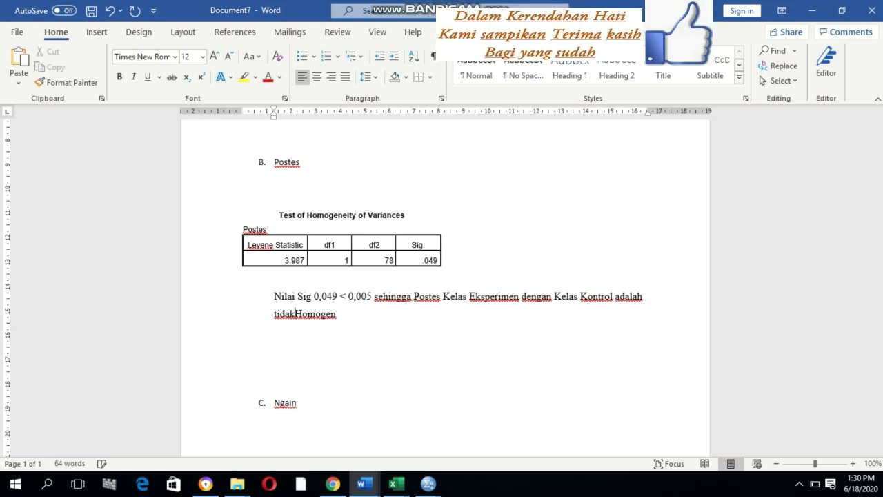
Delete two blank lines above the Ngain heading and place the insertion point on the line below it
scroll(296, 315, down, 3)
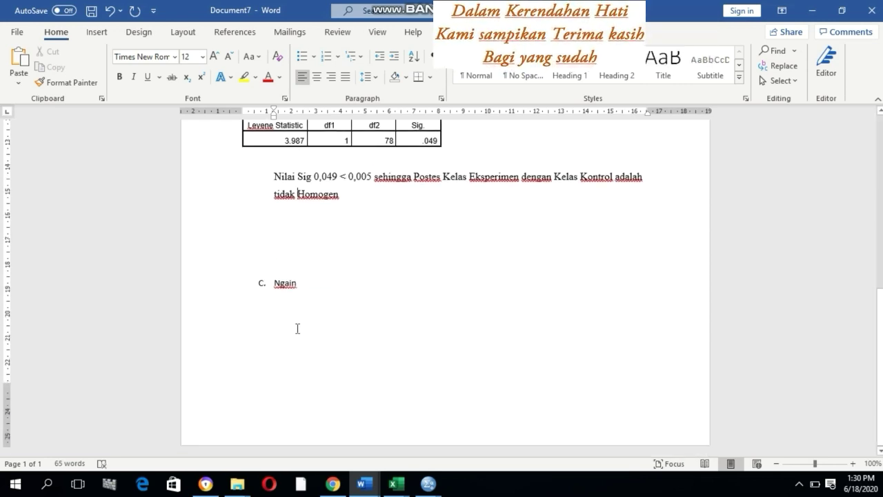
click(297, 327)
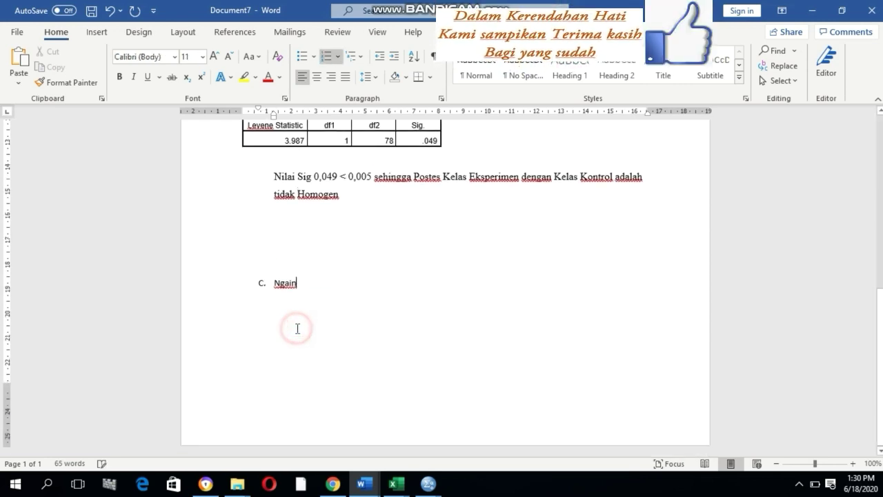
click(283, 238)
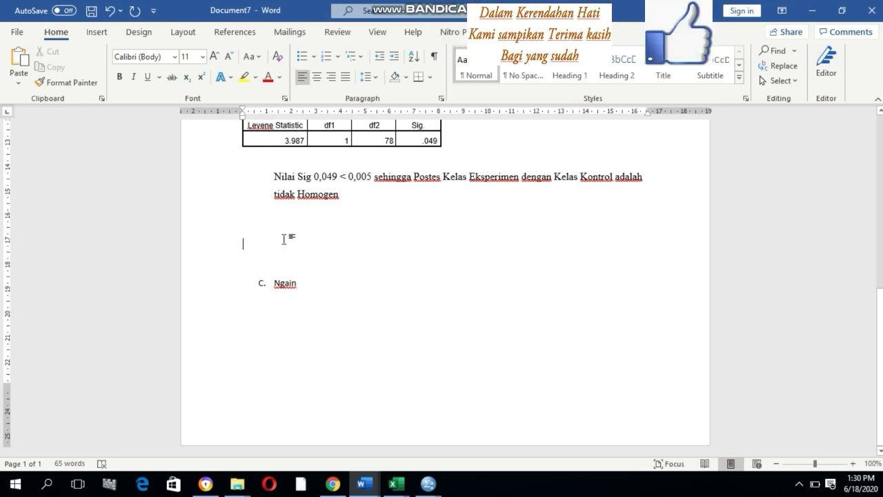
key(Delete)
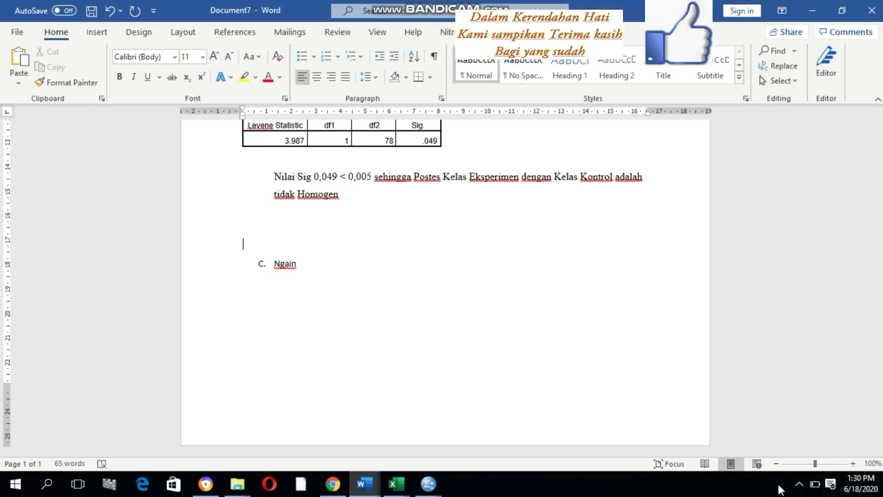
click(798, 485)
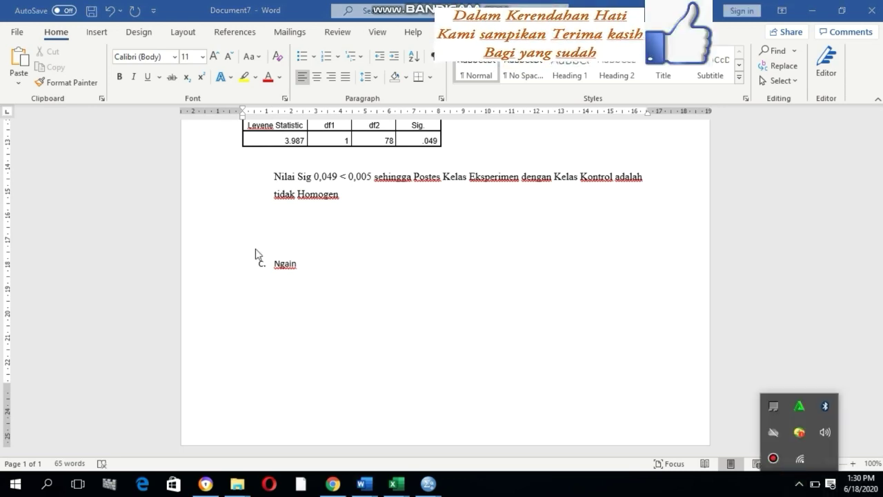
click(267, 222)
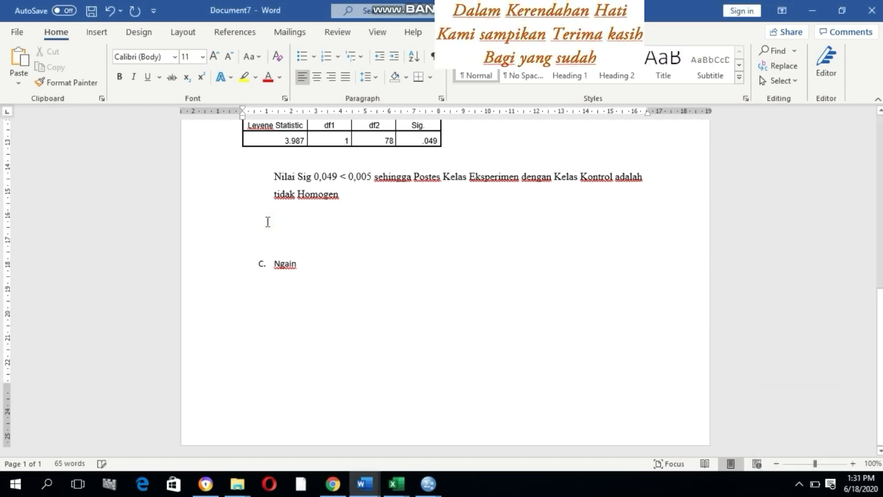
key(Delete)
click(289, 299)
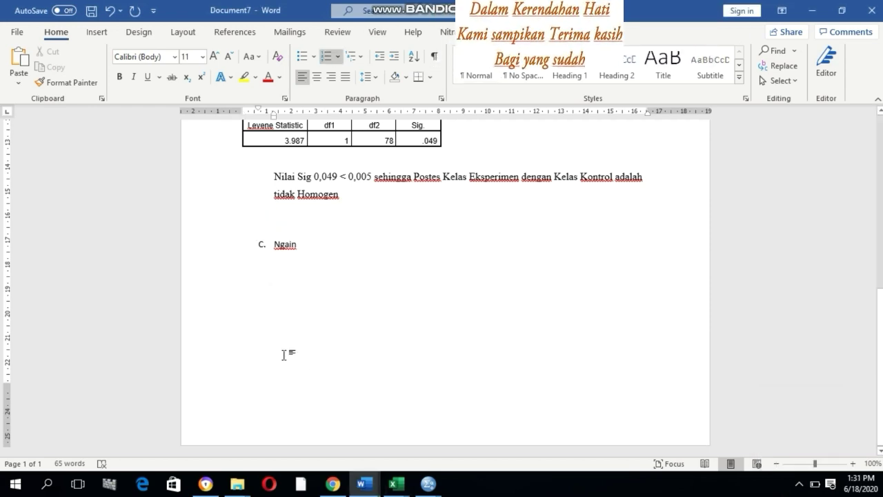
click(318, 237)
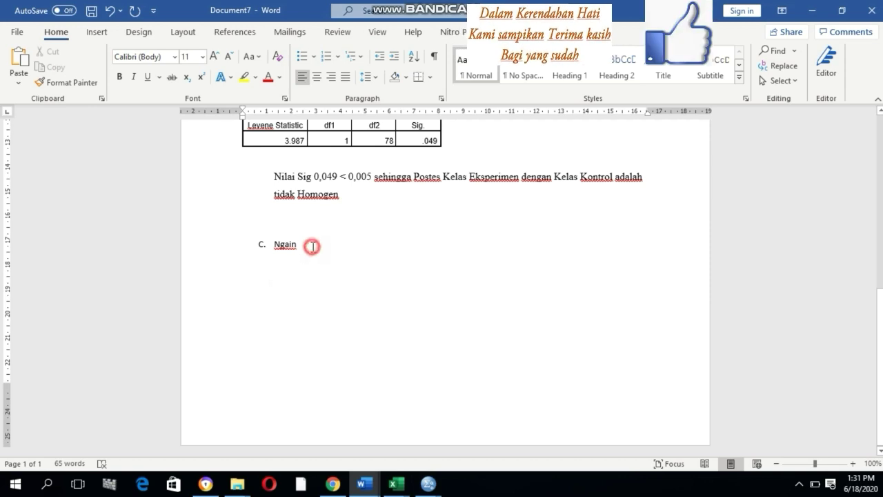
click(312, 246)
key(BackSpace)
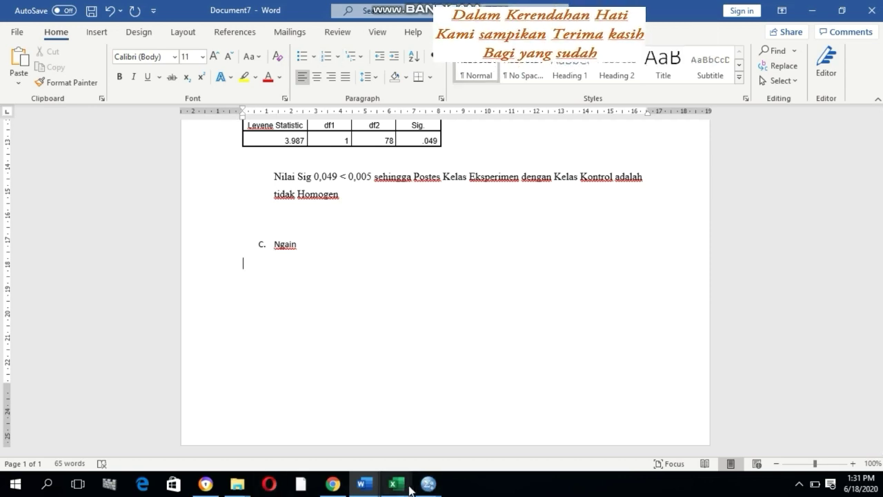
Switch to the SPSS Data Editor and clear the Postes values in rows 1 to 80
mouse_move(428, 483)
click(366, 426)
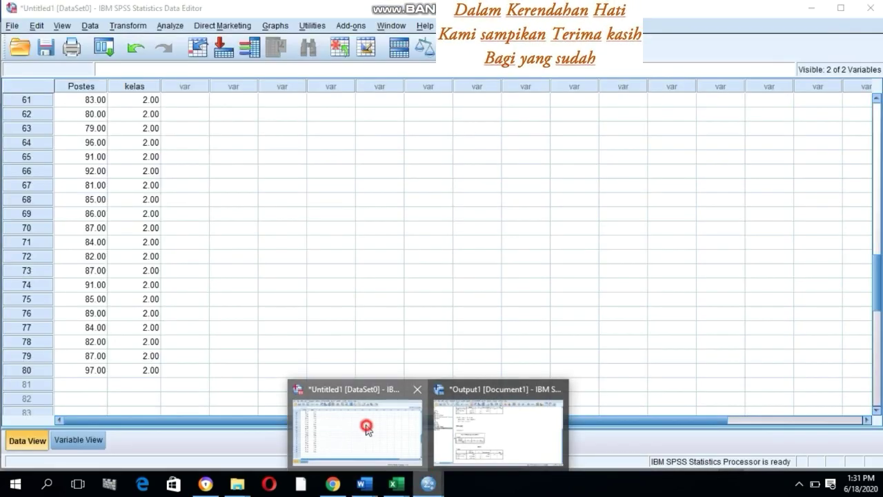
scroll(118, 148, up, 16)
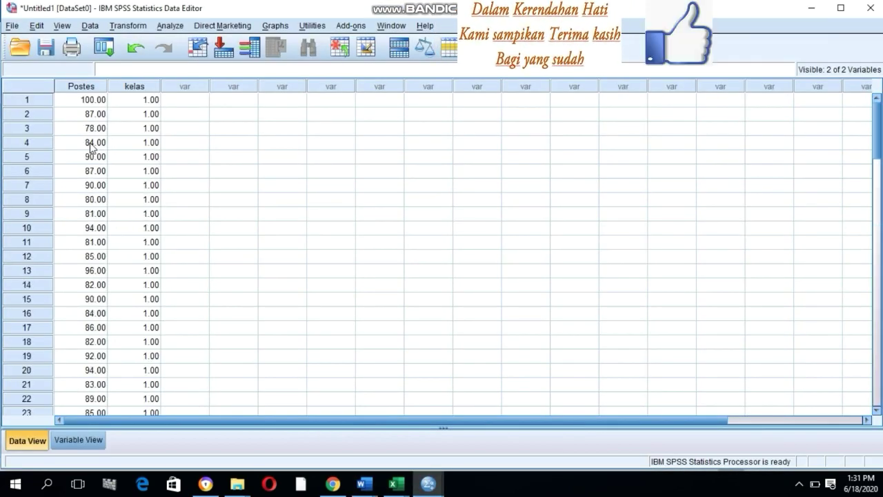
click(92, 101)
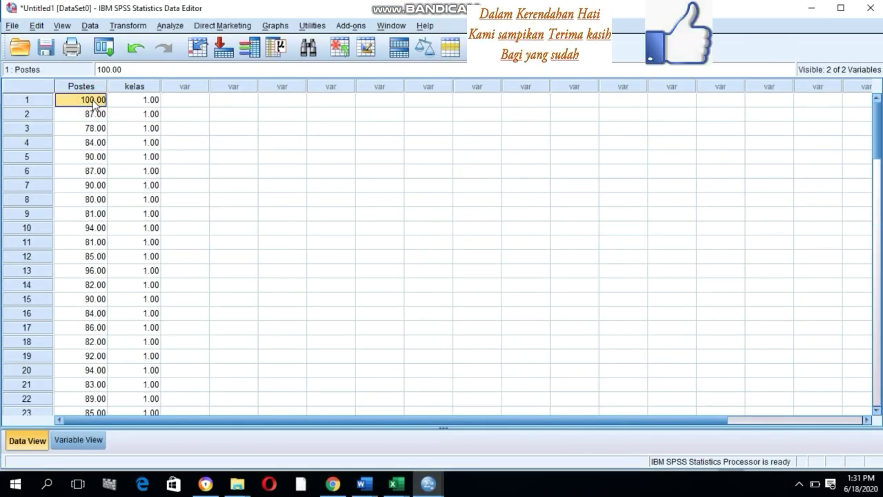
key(shift+Down)
key(shift+Down)
key(shift+Down)
key(shift+Down)
key(shift+Down)
key(shift+Down)
key(shift+Down)
key(shift+Down)
key(shift+Down)
key(shift+Down)
key(shift+Down)
key(shift+Down)
key(shift+Down)
key(shift+Down)
key(shift+Down)
key(shift+Down)
key(shift+Down)
key(shift+Down)
key(shift+Down)
key(shift+Down)
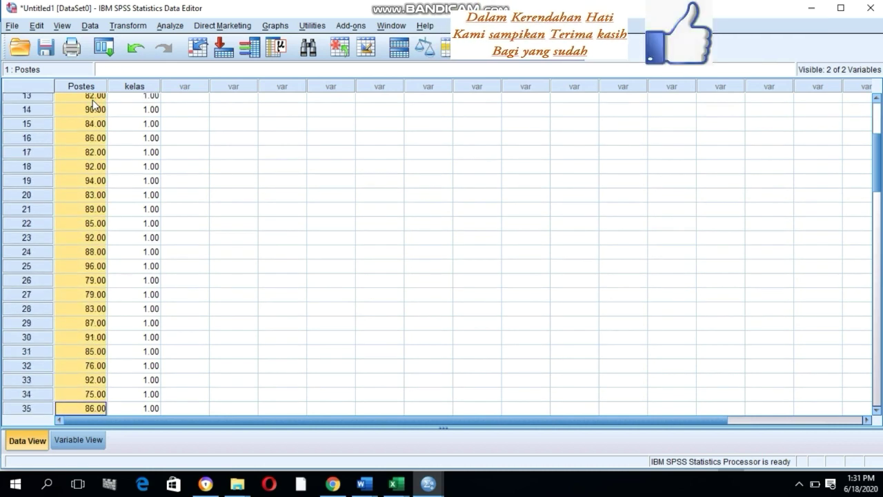
key(shift+Down)
key(shift+Down)
key(shift+Down)
key(shift+Down)
key(shift+Down)
key(shift+Down)
key(shift+Down)
key(shift+Down)
key(shift+Down)
key(shift+Down)
key(shift+Down)
key(shift+Down)
key(shift+Down)
key(shift+Down)
key(shift+Down)
key(shift+Down)
key(shift+Down)
key(shift+Down)
key(shift+Down)
key(shift+Down)
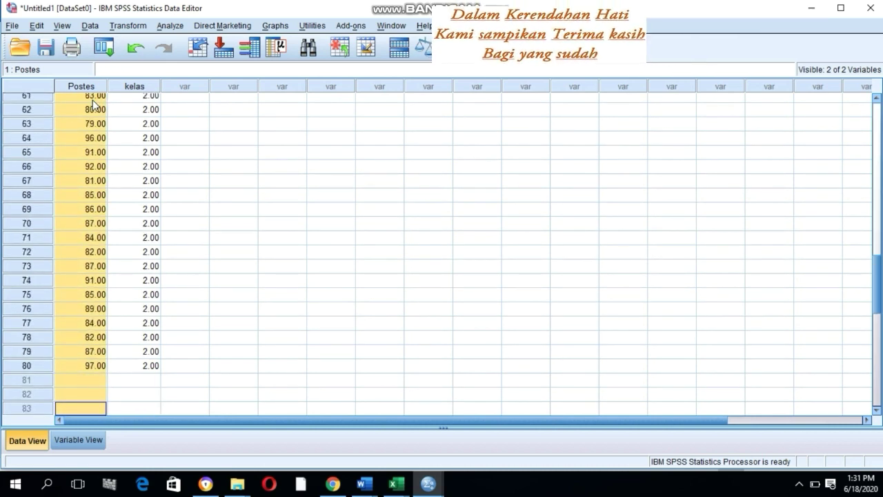
key(shift+Up)
key(shift+Up)
key(shift+Up)
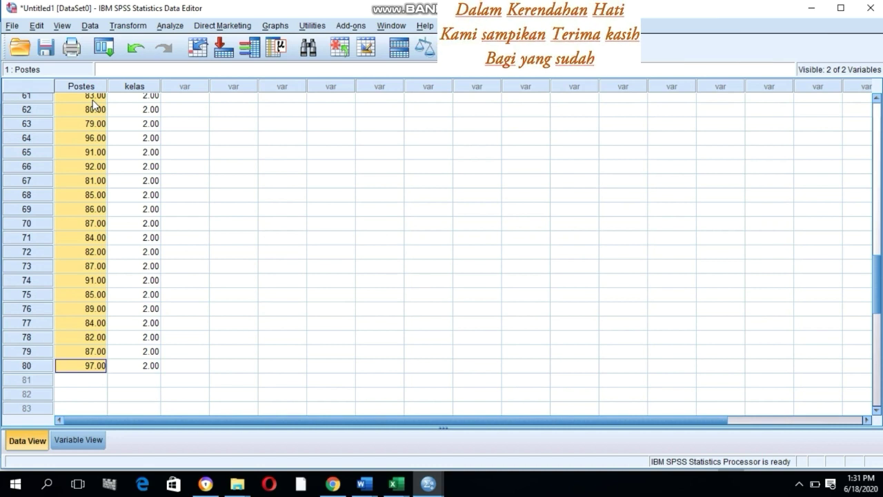
key(Delete)
scroll(97, 110, up, 20)
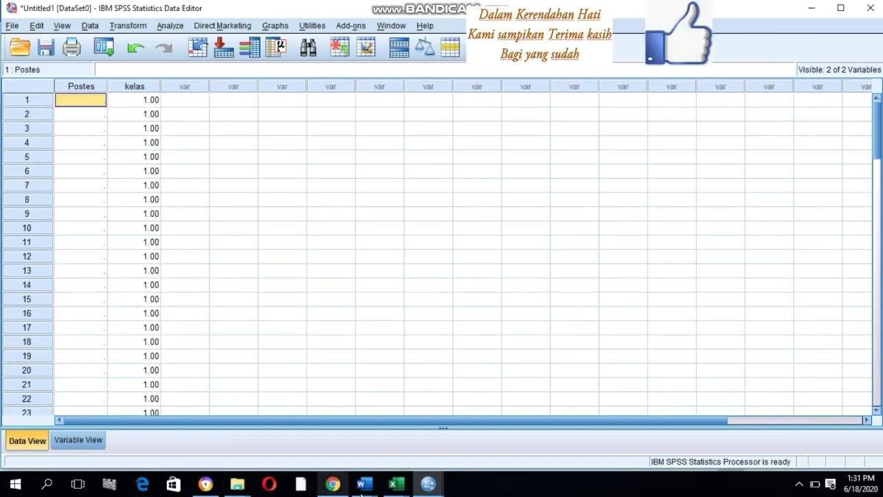
Switch to the Excel workbook Book5 and copy the Kelas Eksperimen Ngain values in E5:E44
click(435, 484)
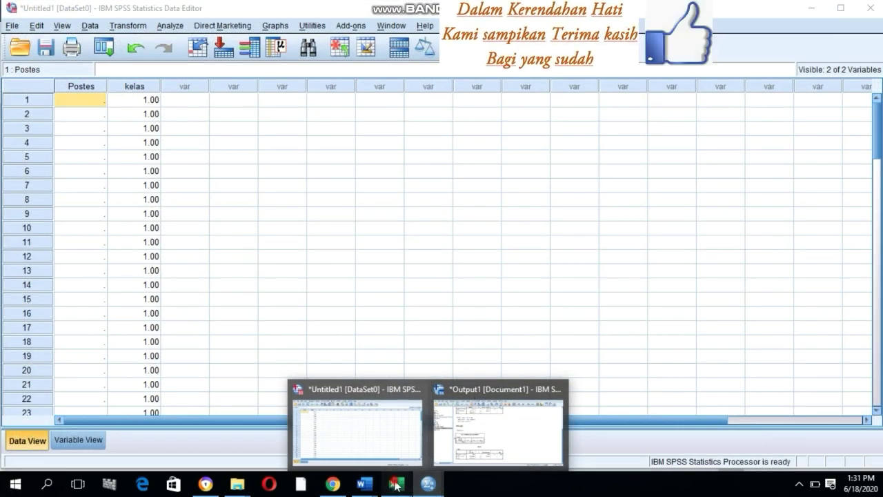
mouse_move(395, 486)
click(449, 449)
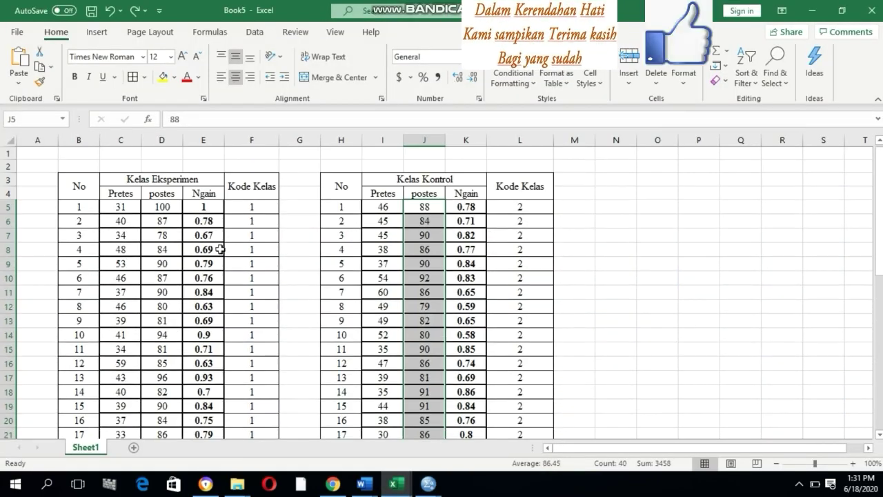
click(204, 200)
key(ctrl+Down)
scroll(202, 225, up, 9)
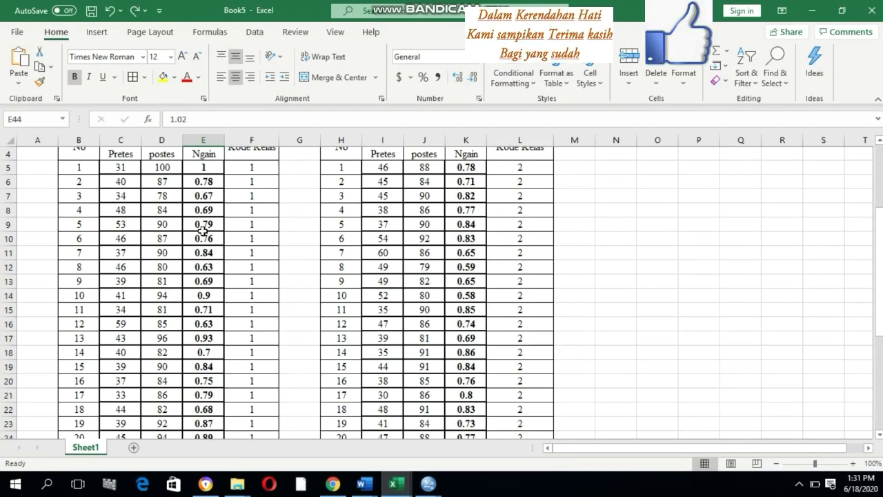
scroll(202, 225, up, 1)
drag(205, 207, 205, 412)
key(ctrl+c)
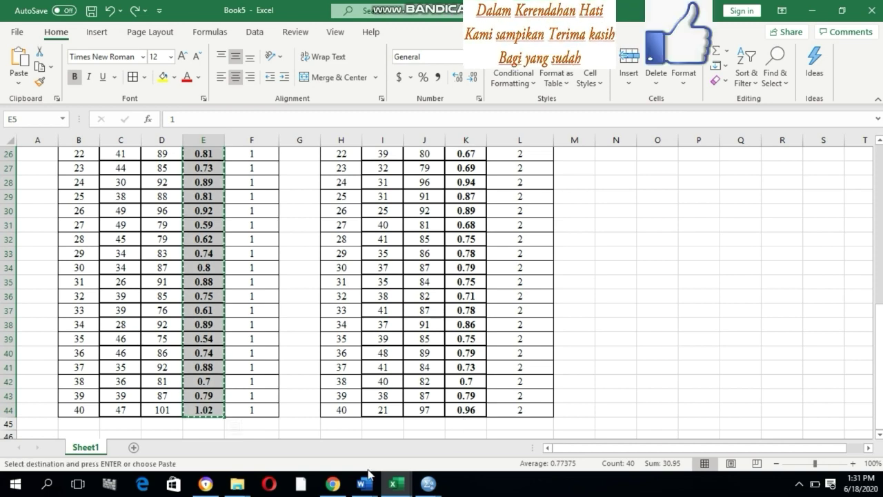
Switch to the SPSS Data Editor, paste the experimental class N-gain values into Postes from row 1, and select the Postes cell in row 41
mouse_move(425, 485)
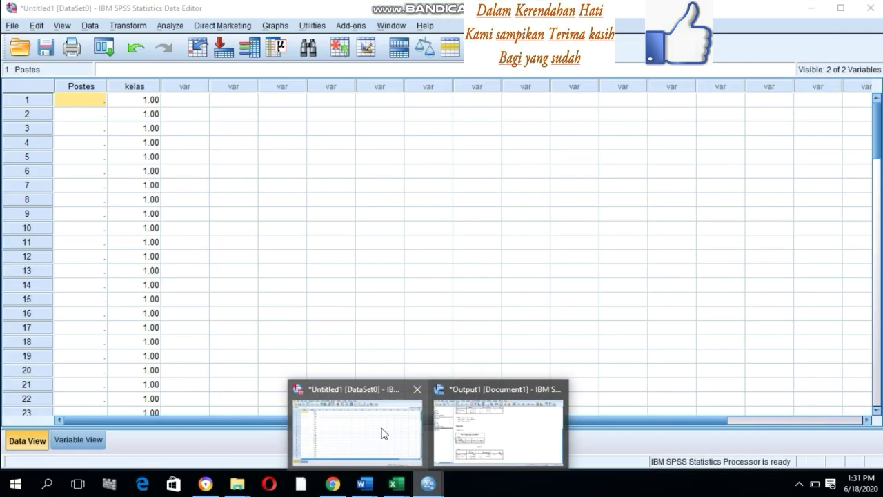
click(382, 430)
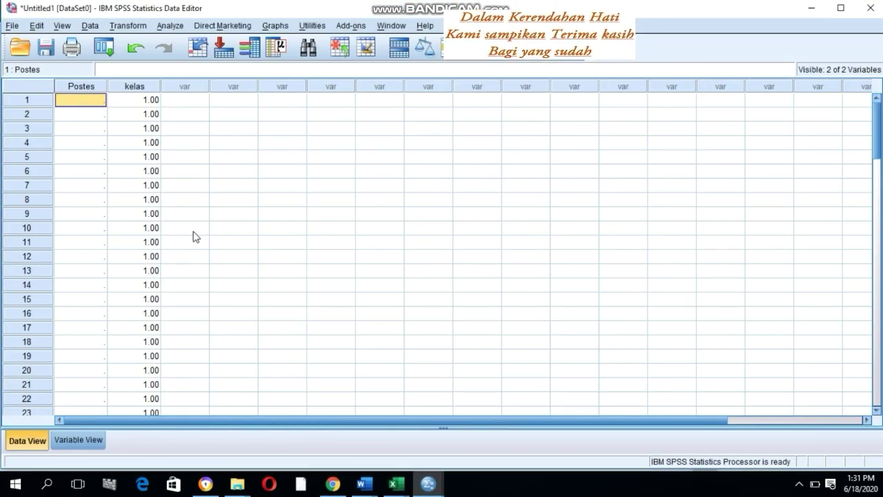
key(ctrl+v)
scroll(166, 262, down, 10)
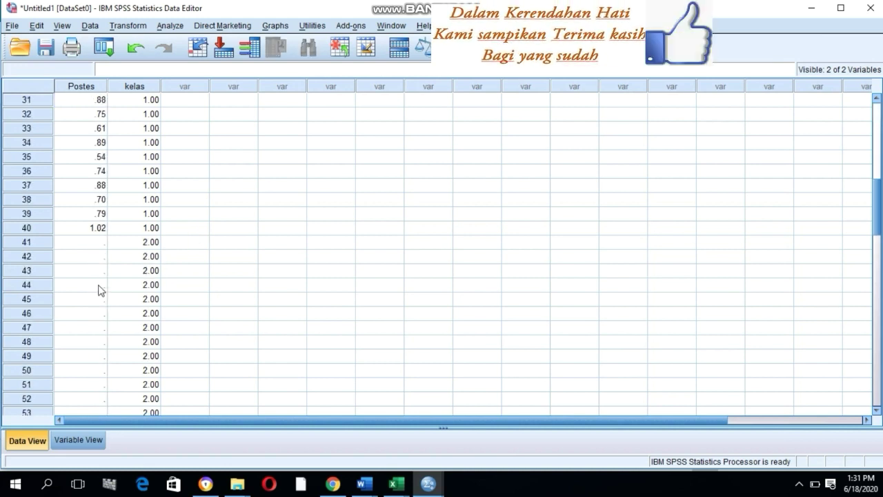
click(89, 243)
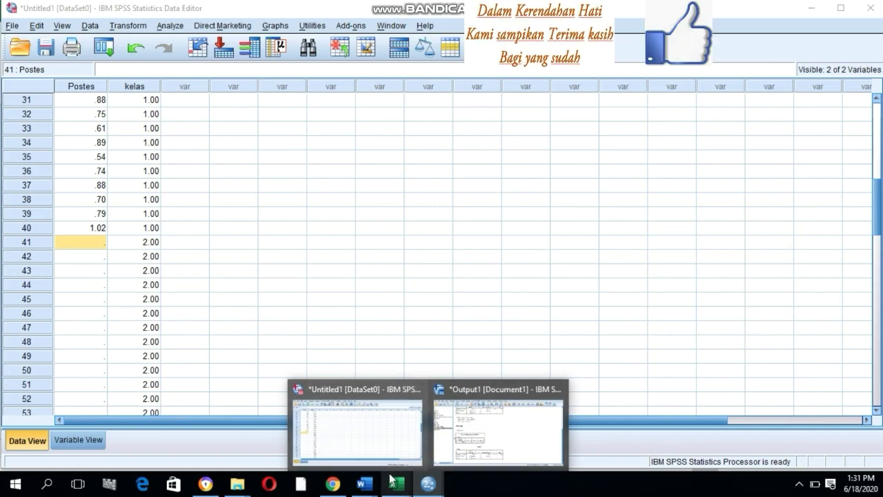
Switch to the Excel workbook Book5 and copy the control class N-gain values in K5:K44
mouse_move(399, 487)
click(474, 427)
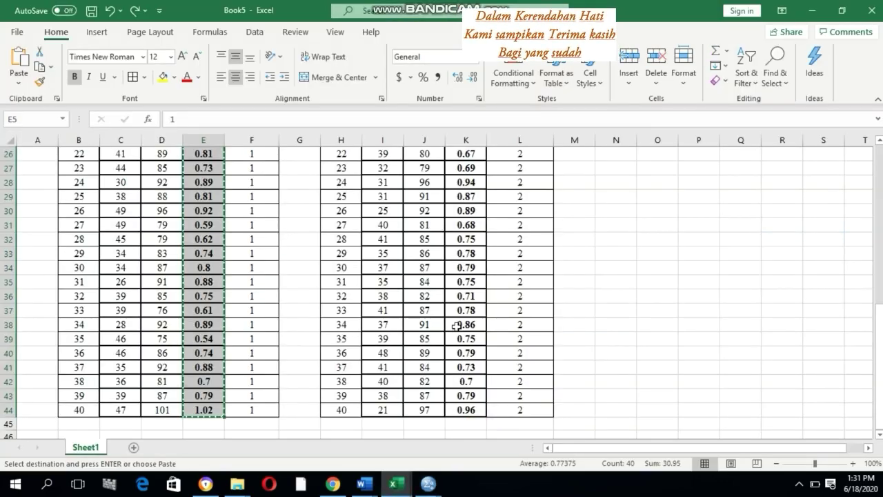
drag(466, 207, 470, 337)
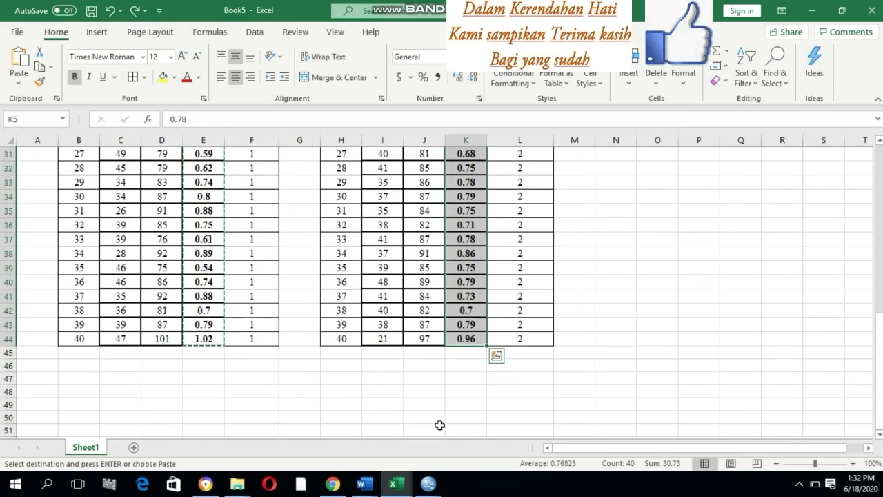
key(ctrl+c)
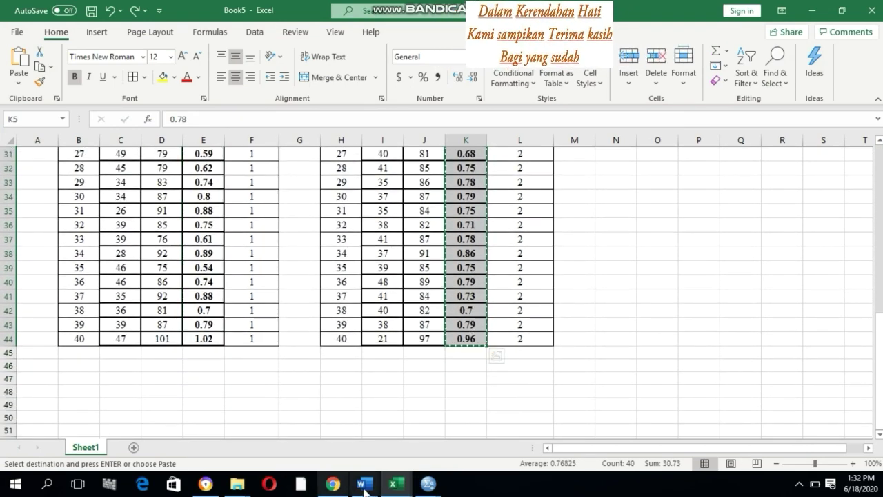
Switch to the SPSS Data Editor and paste the control class N-gain values into Postes from row 41
mouse_move(429, 486)
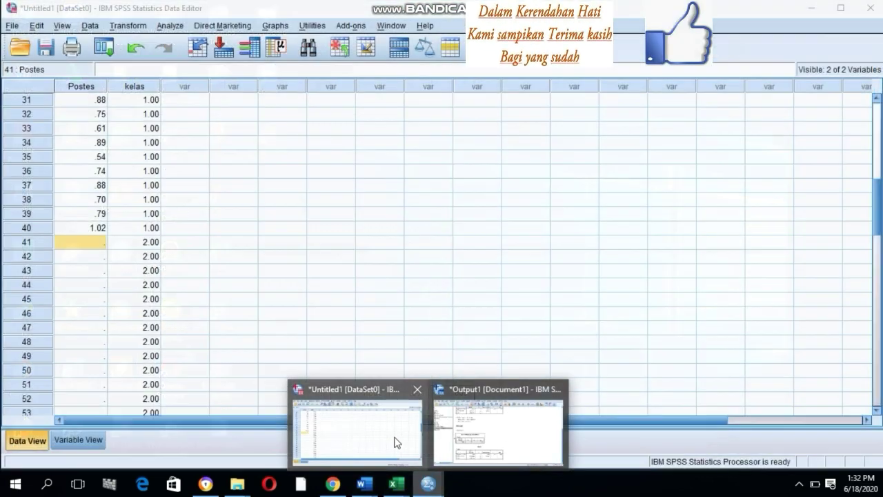
click(397, 443)
scroll(223, 386, down, 6)
scroll(224, 384, up, 6)
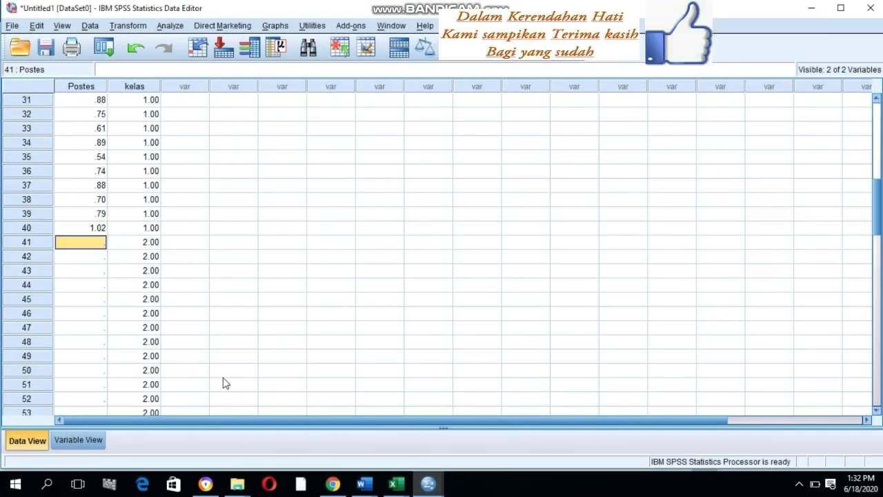
scroll(223, 372, down, 6)
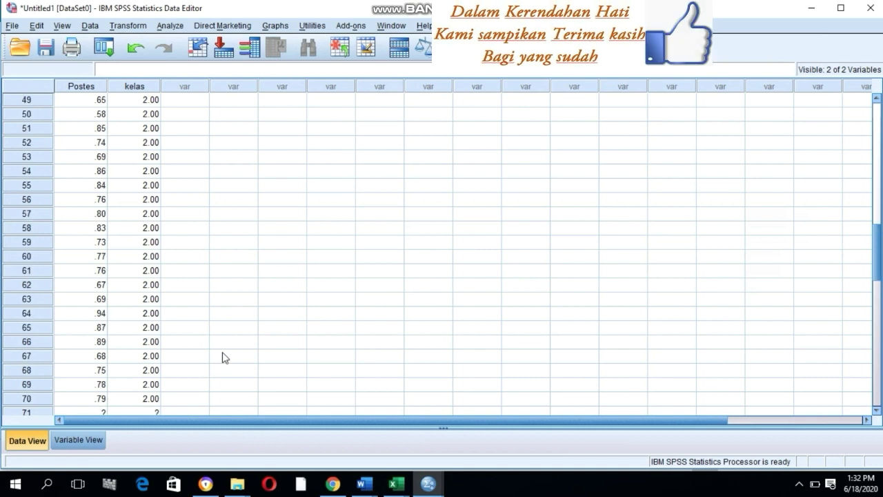
Run a One-Way ANOVA with Postes as dependent variable, kelas as factor and the Homogeneity of variance test option
click(171, 27)
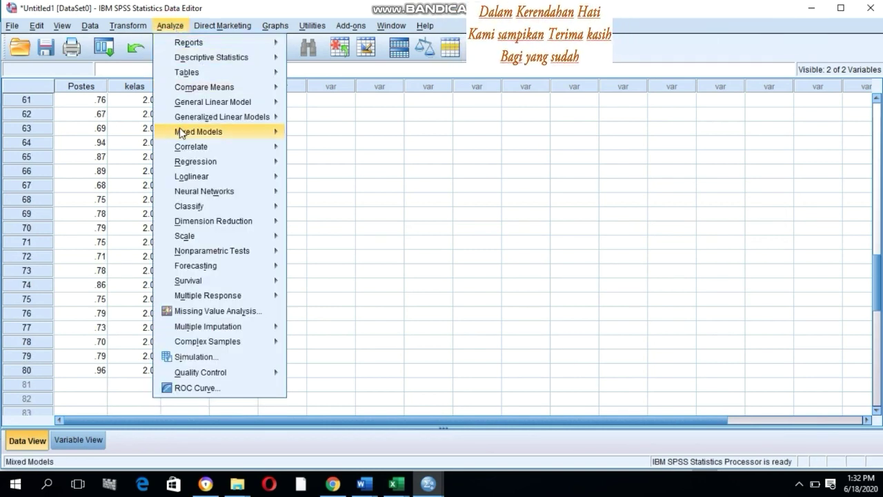
mouse_move(198, 160)
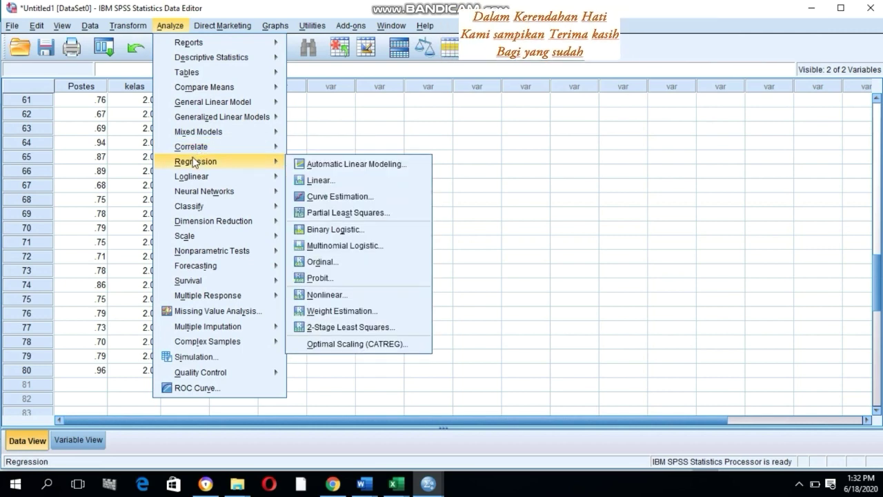
mouse_move(216, 87)
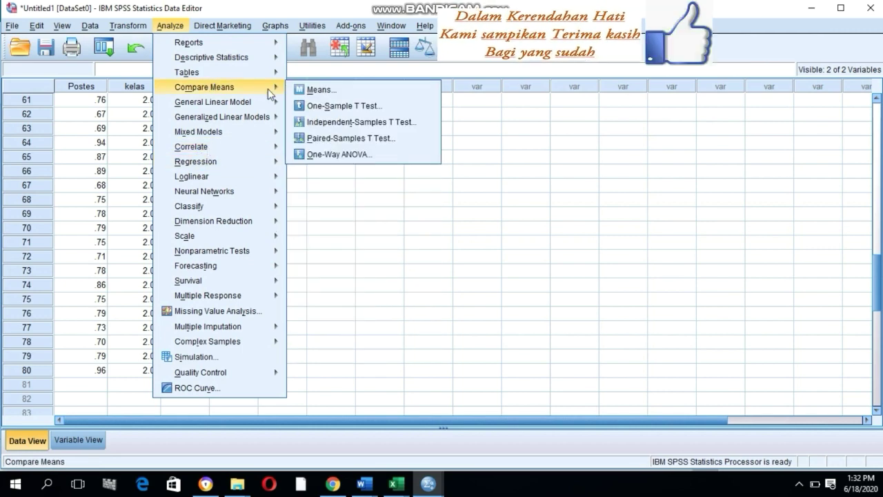
click(340, 154)
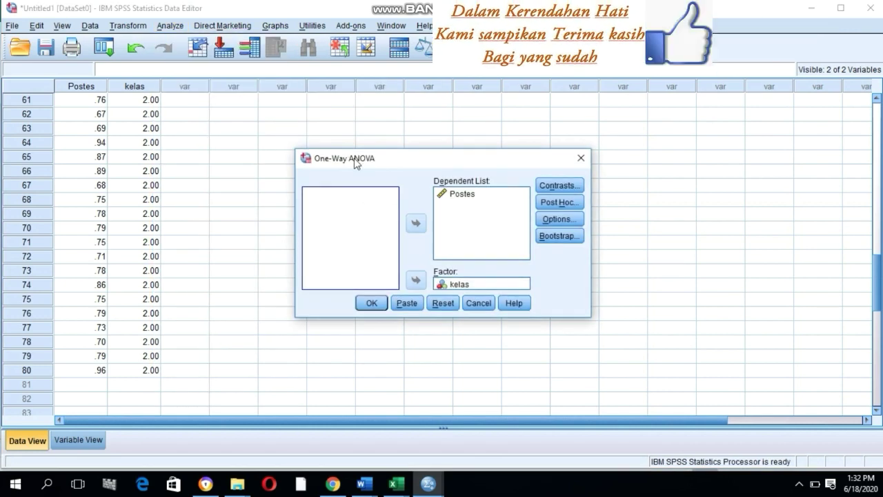
click(560, 219)
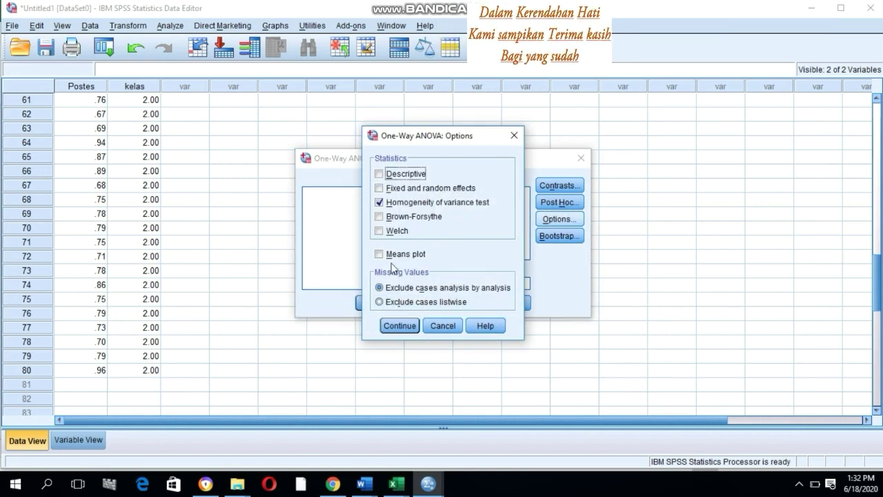
click(401, 326)
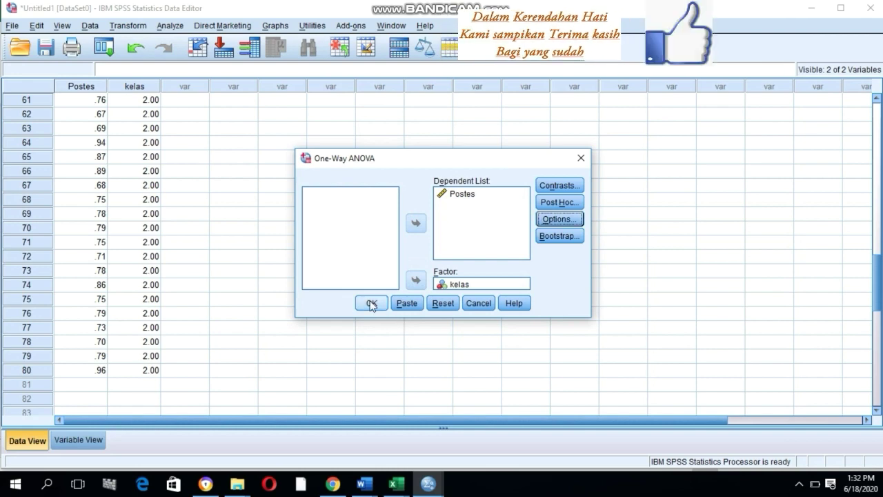
click(369, 303)
click(287, 299)
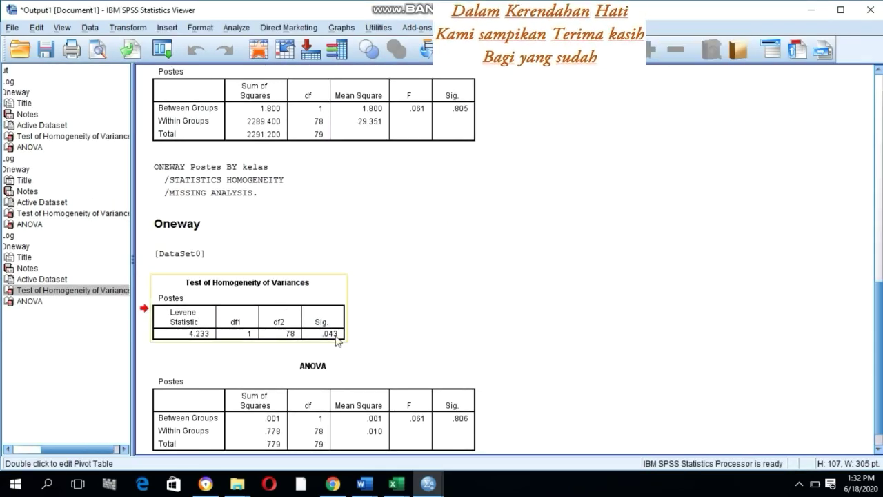
mouse_move(364, 483)
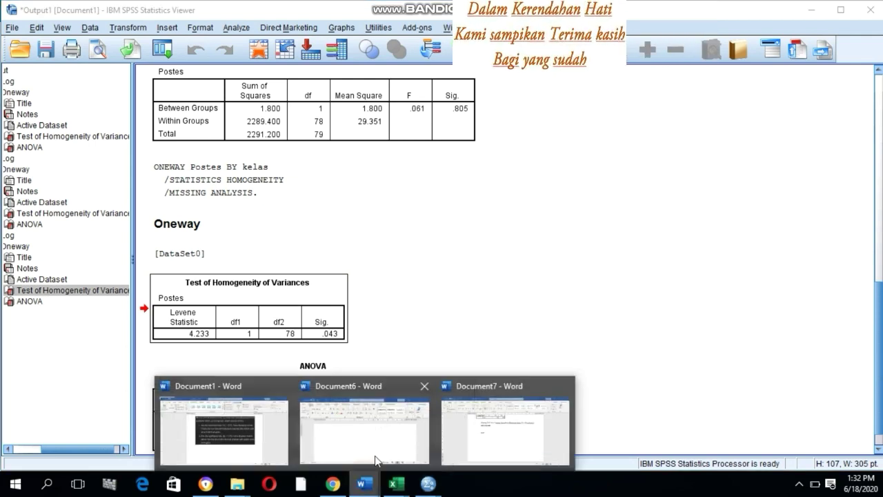
click(511, 424)
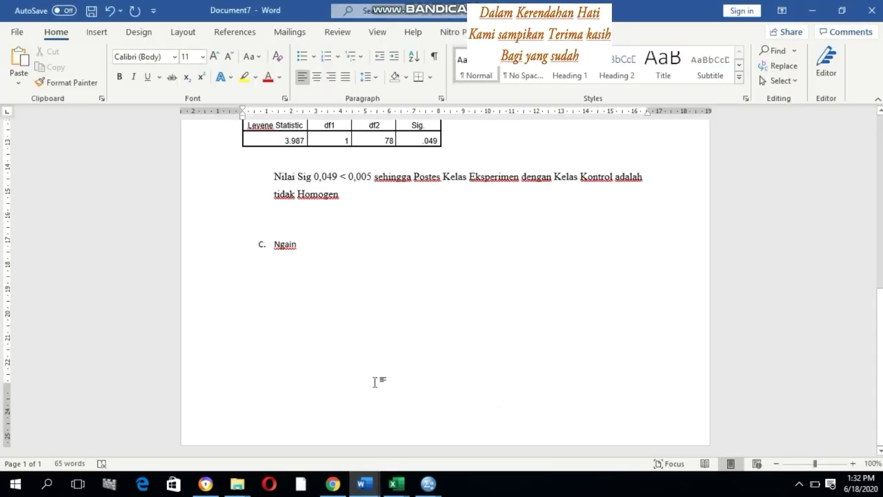
key(ctrl+v)
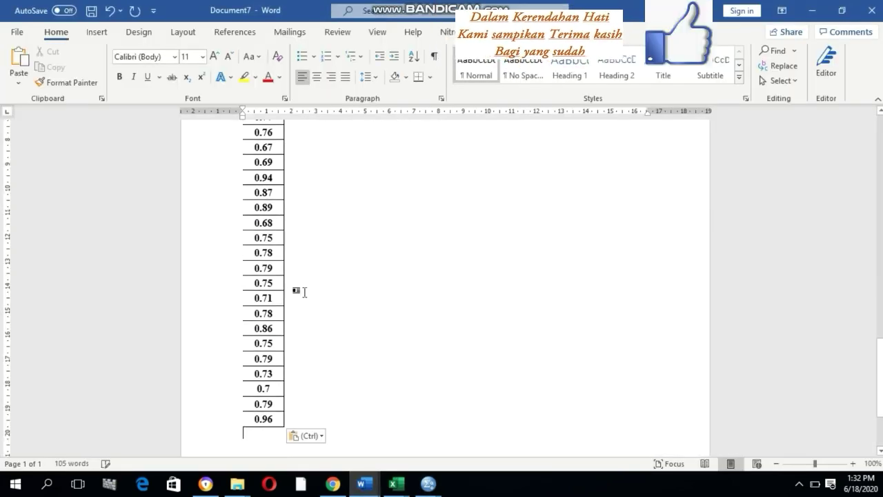
key(ctrl+z)
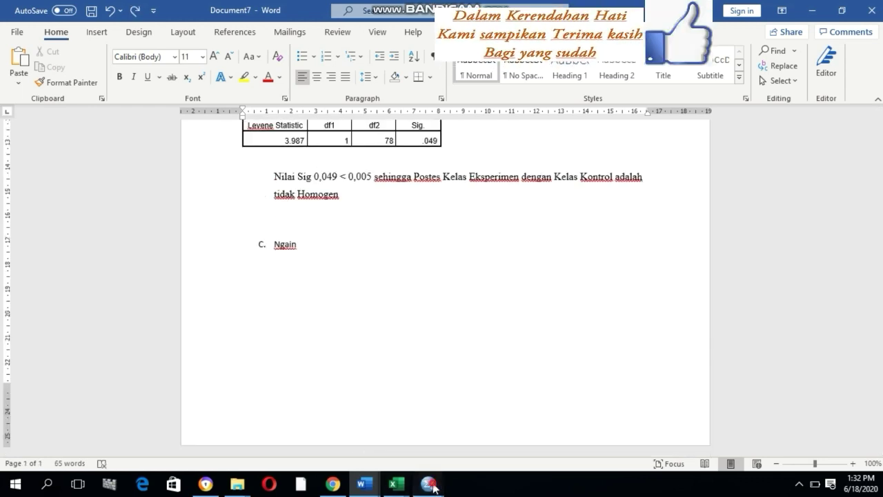
Copy the latest Test of Homogeneity of Variances table from the SPSS output and paste it under the Ngain heading in Word's Document7
mouse_move(428, 483)
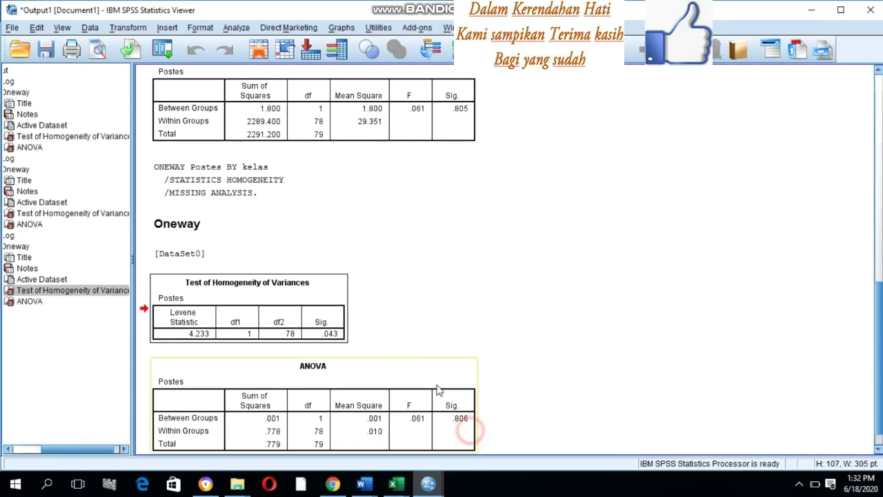
click(493, 428)
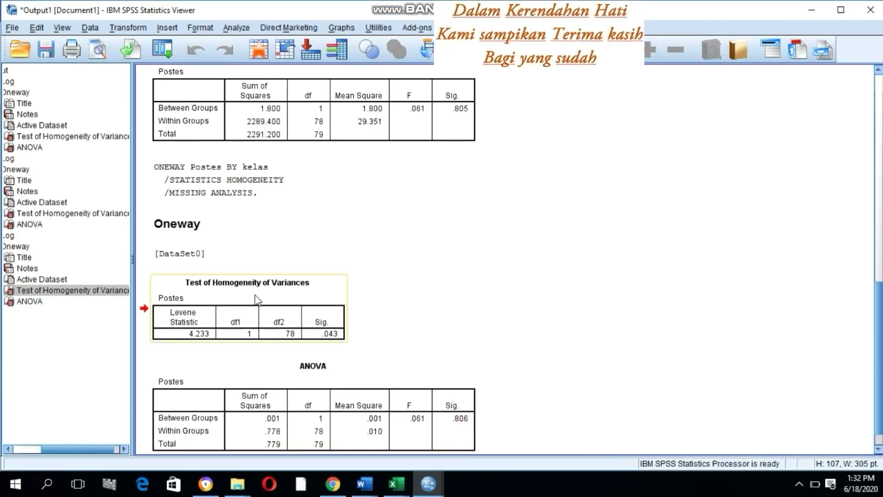
right_click(256, 297)
click(284, 319)
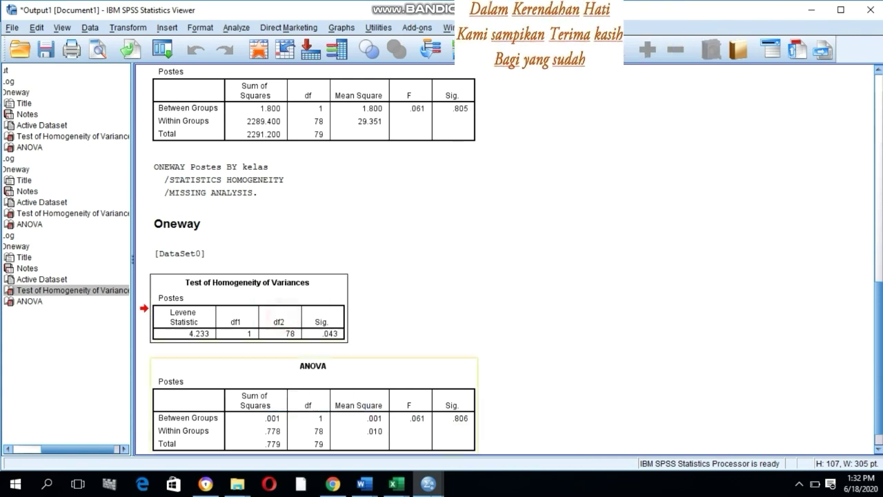
mouse_move(364, 483)
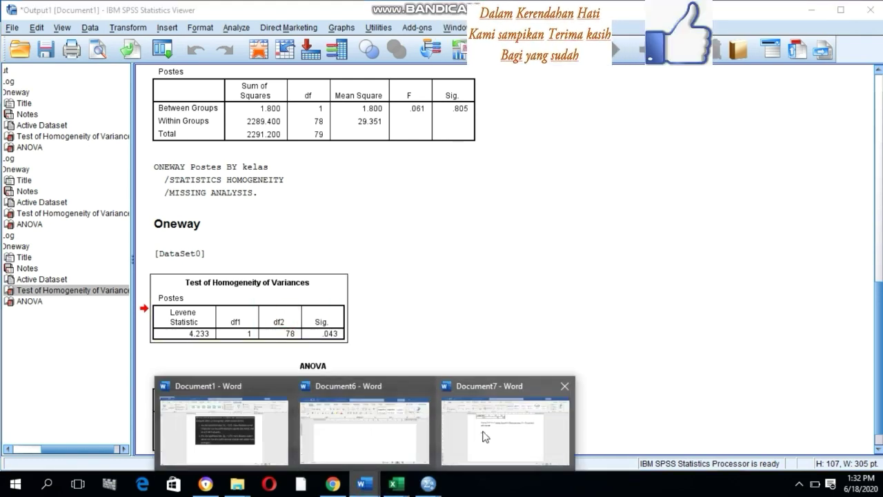
click(498, 433)
key(ctrl+v)
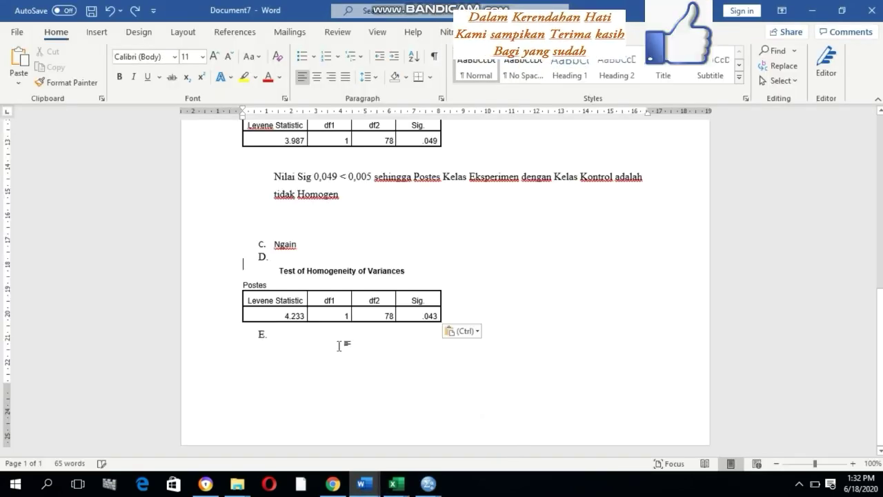
Remove the empty list numbers around the Ngain table and copy the Postes conclusion sentence below that table
scroll(349, 274, up, 2)
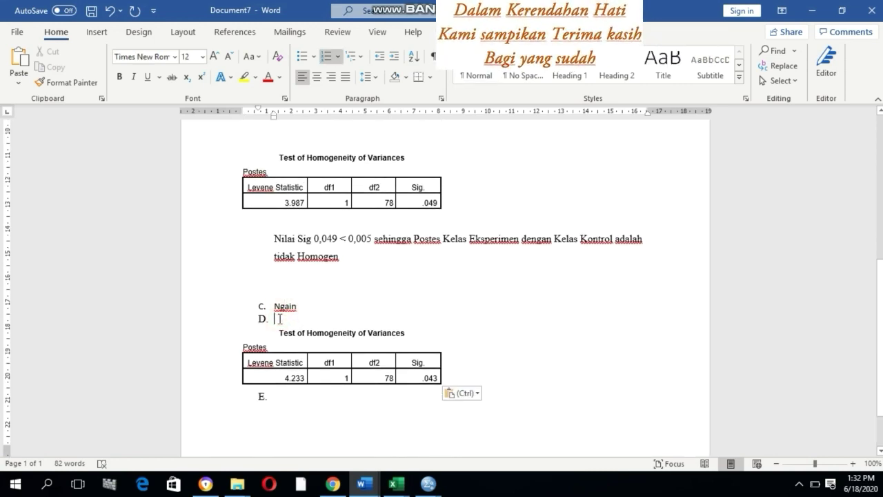
drag(269, 238, 326, 298)
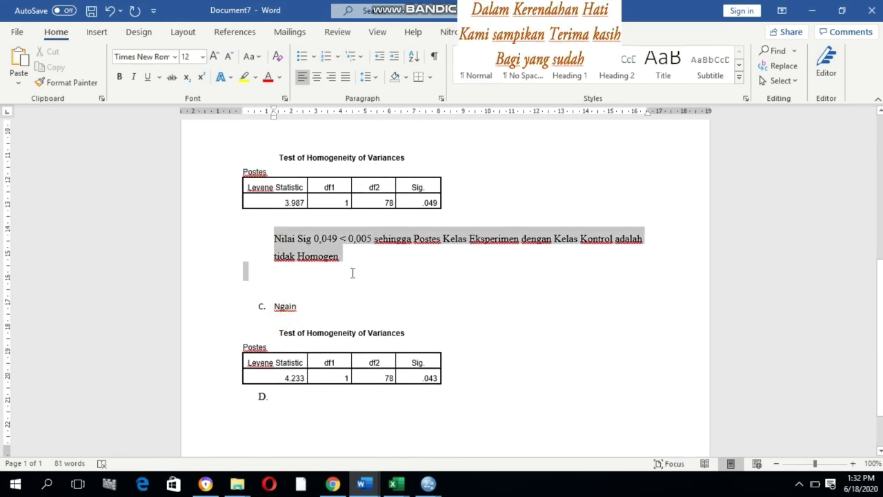
drag(358, 266, 359, 267)
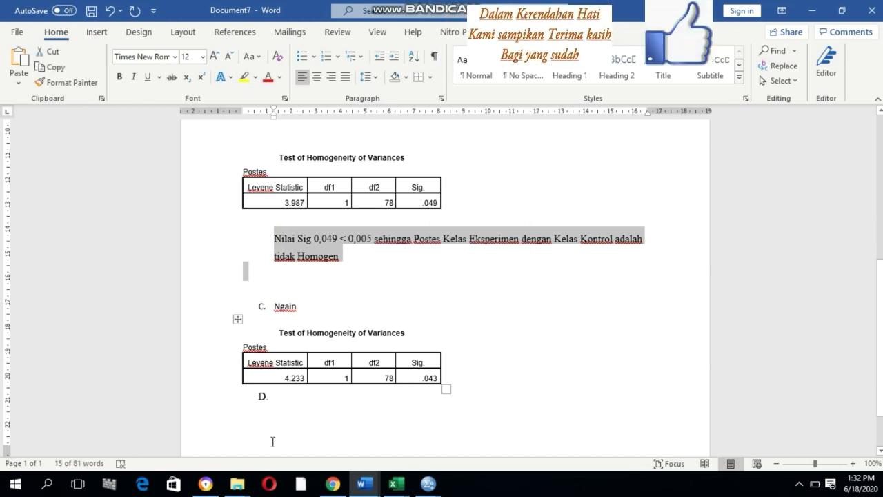
click(276, 400)
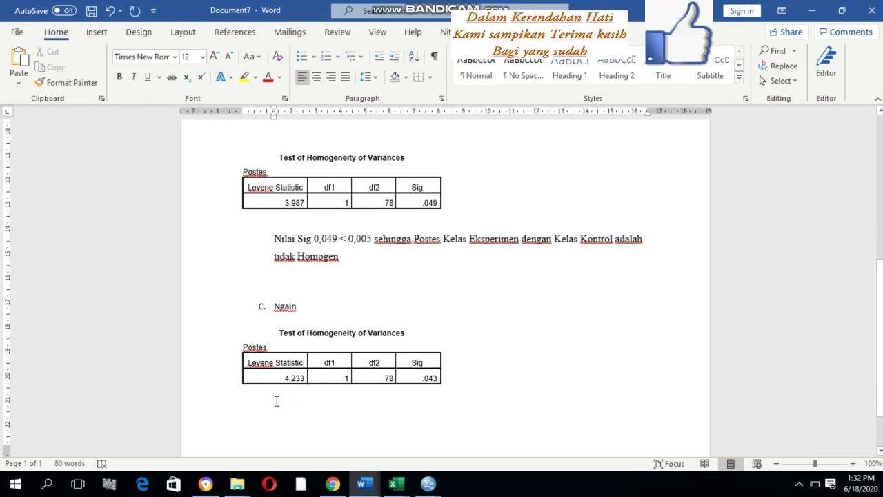
key(ctrl+v)
scroll(290, 359, down, 4)
scroll(345, 303, up, 6)
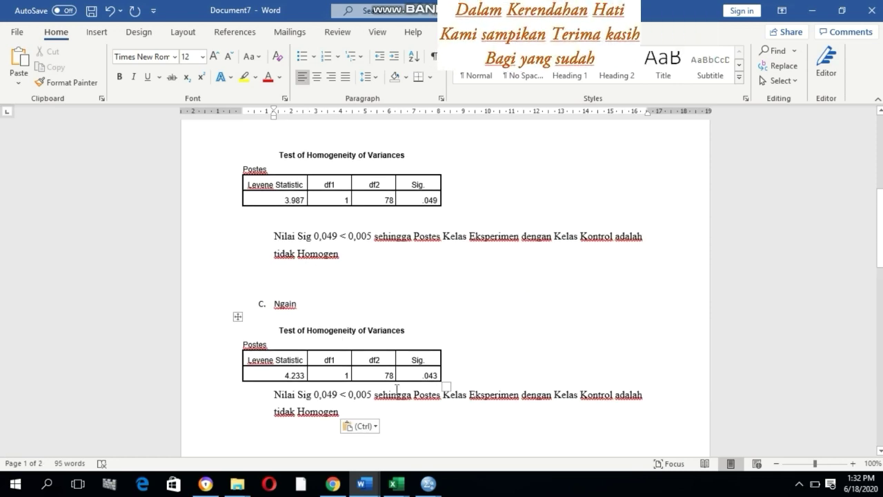
Place the insertion point after 0,049 in the conclusion sentence below the Ngain table
click(335, 394)
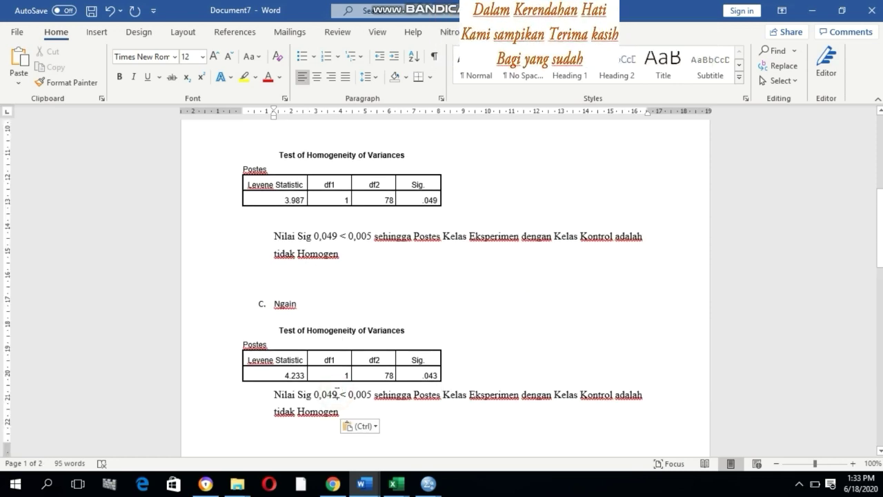